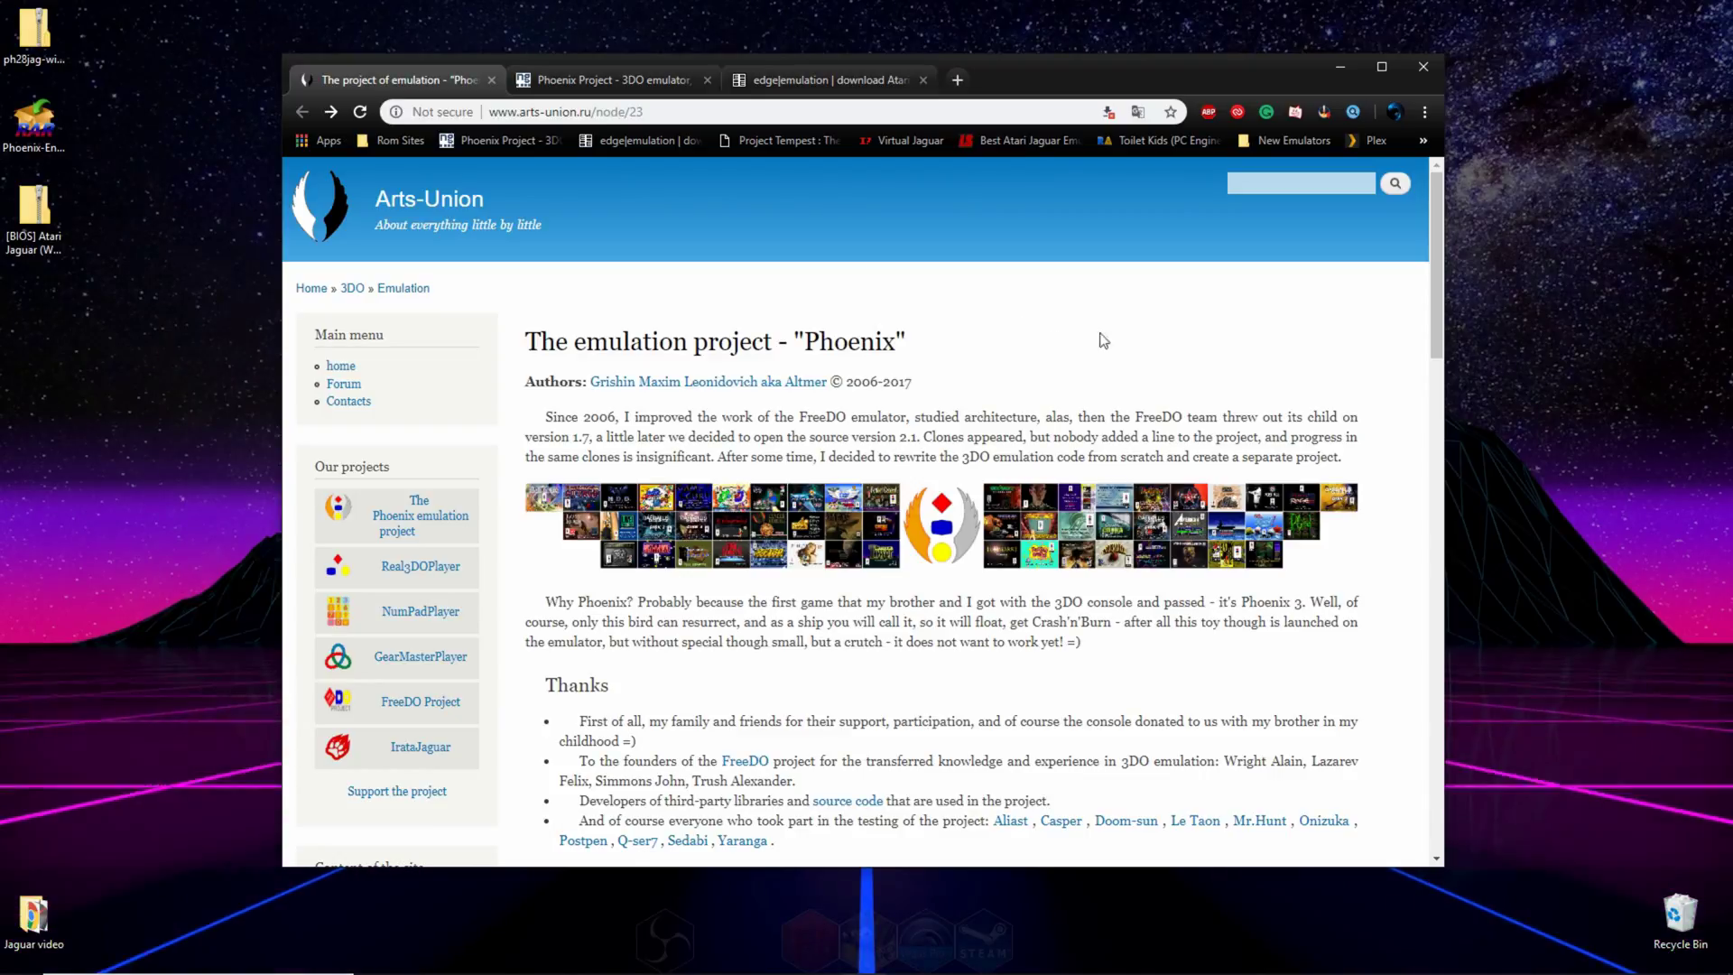
Step: Check the translation option on the Phoenix emulator page and look through the page down to its downloadable files
click(1139, 112)
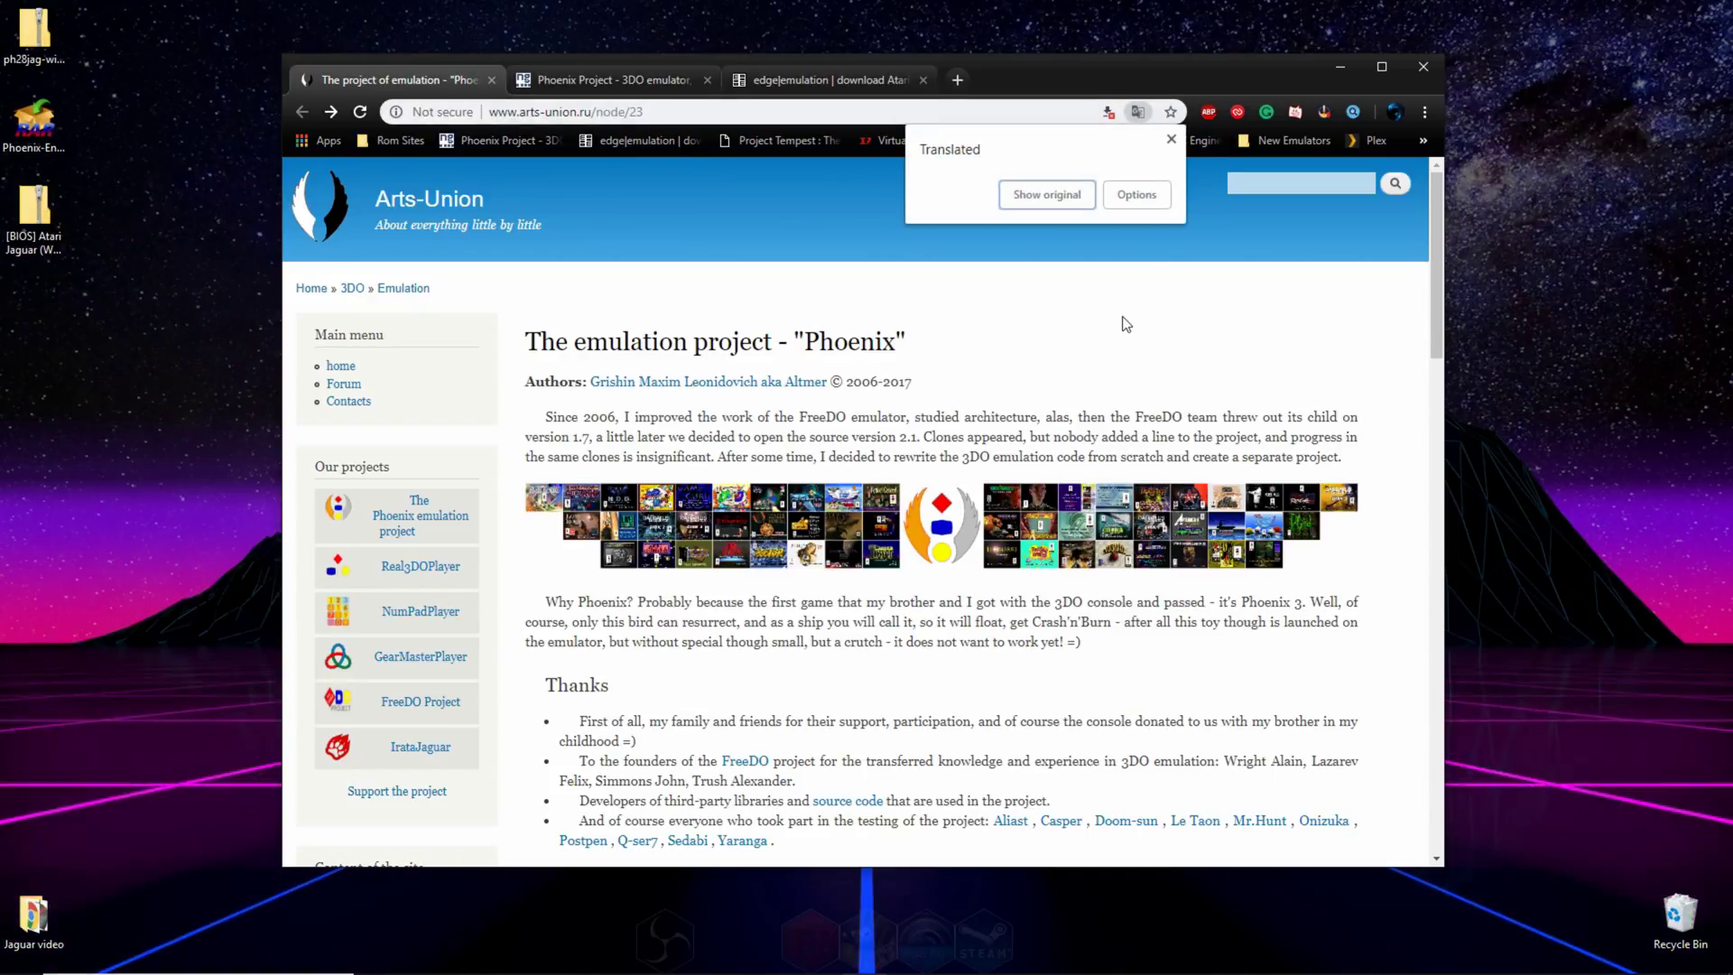
click(995, 363)
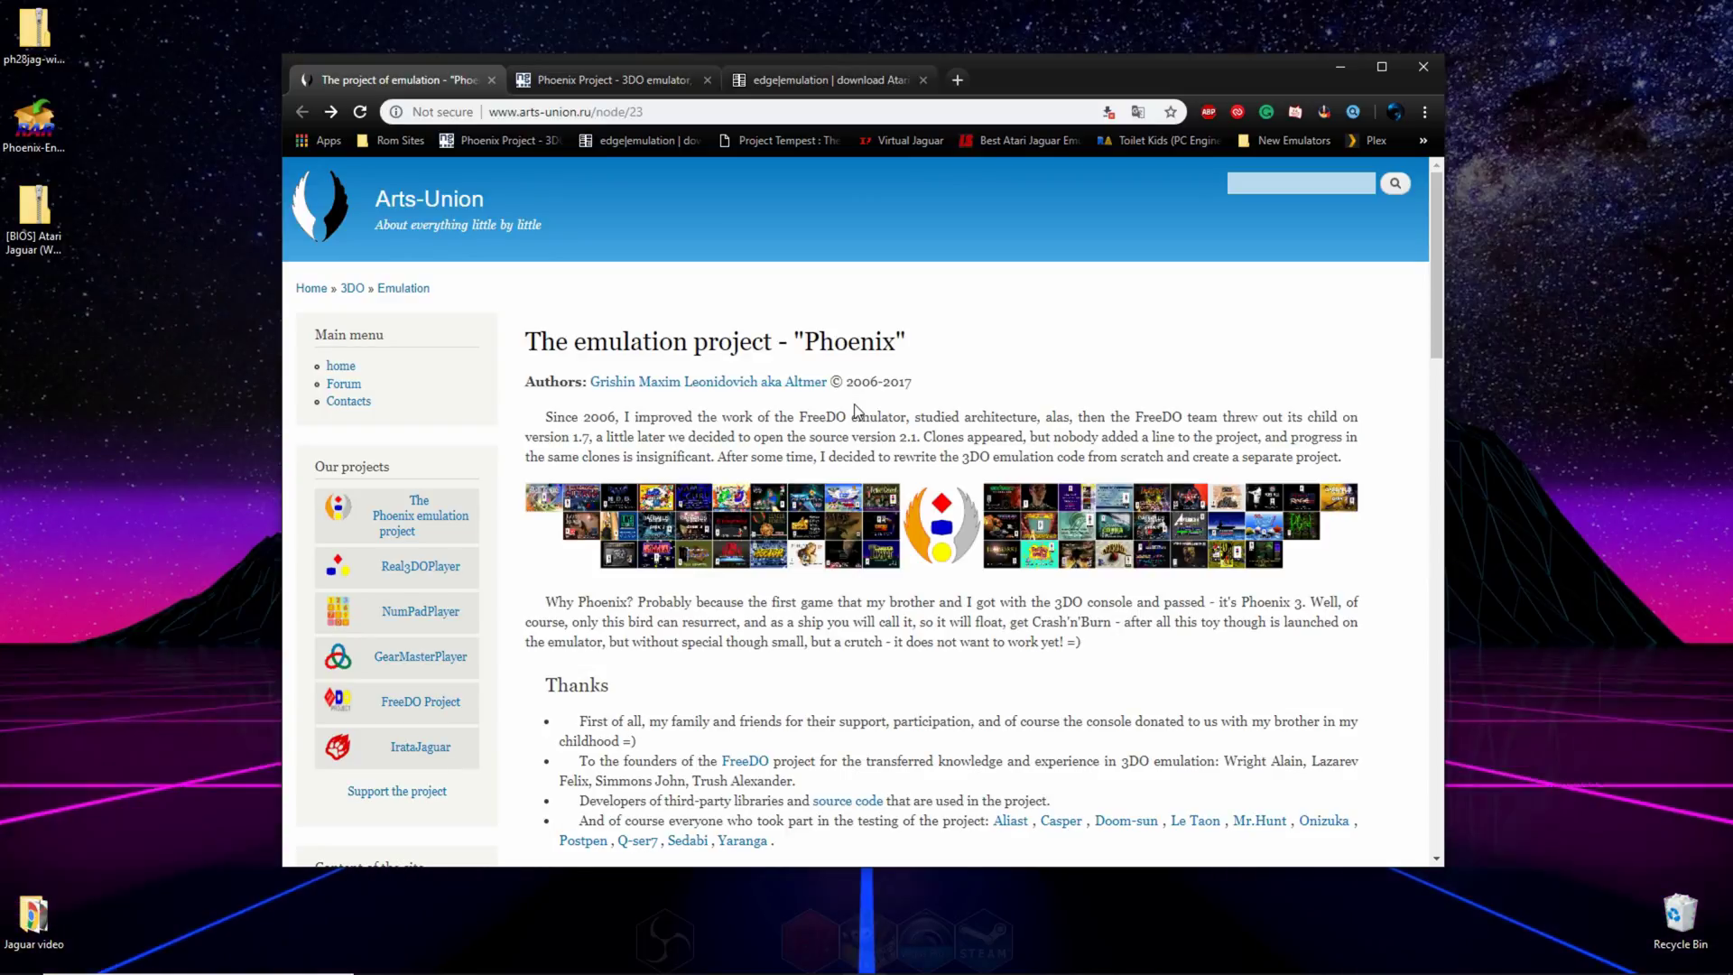
scroll(856, 411, down, 15)
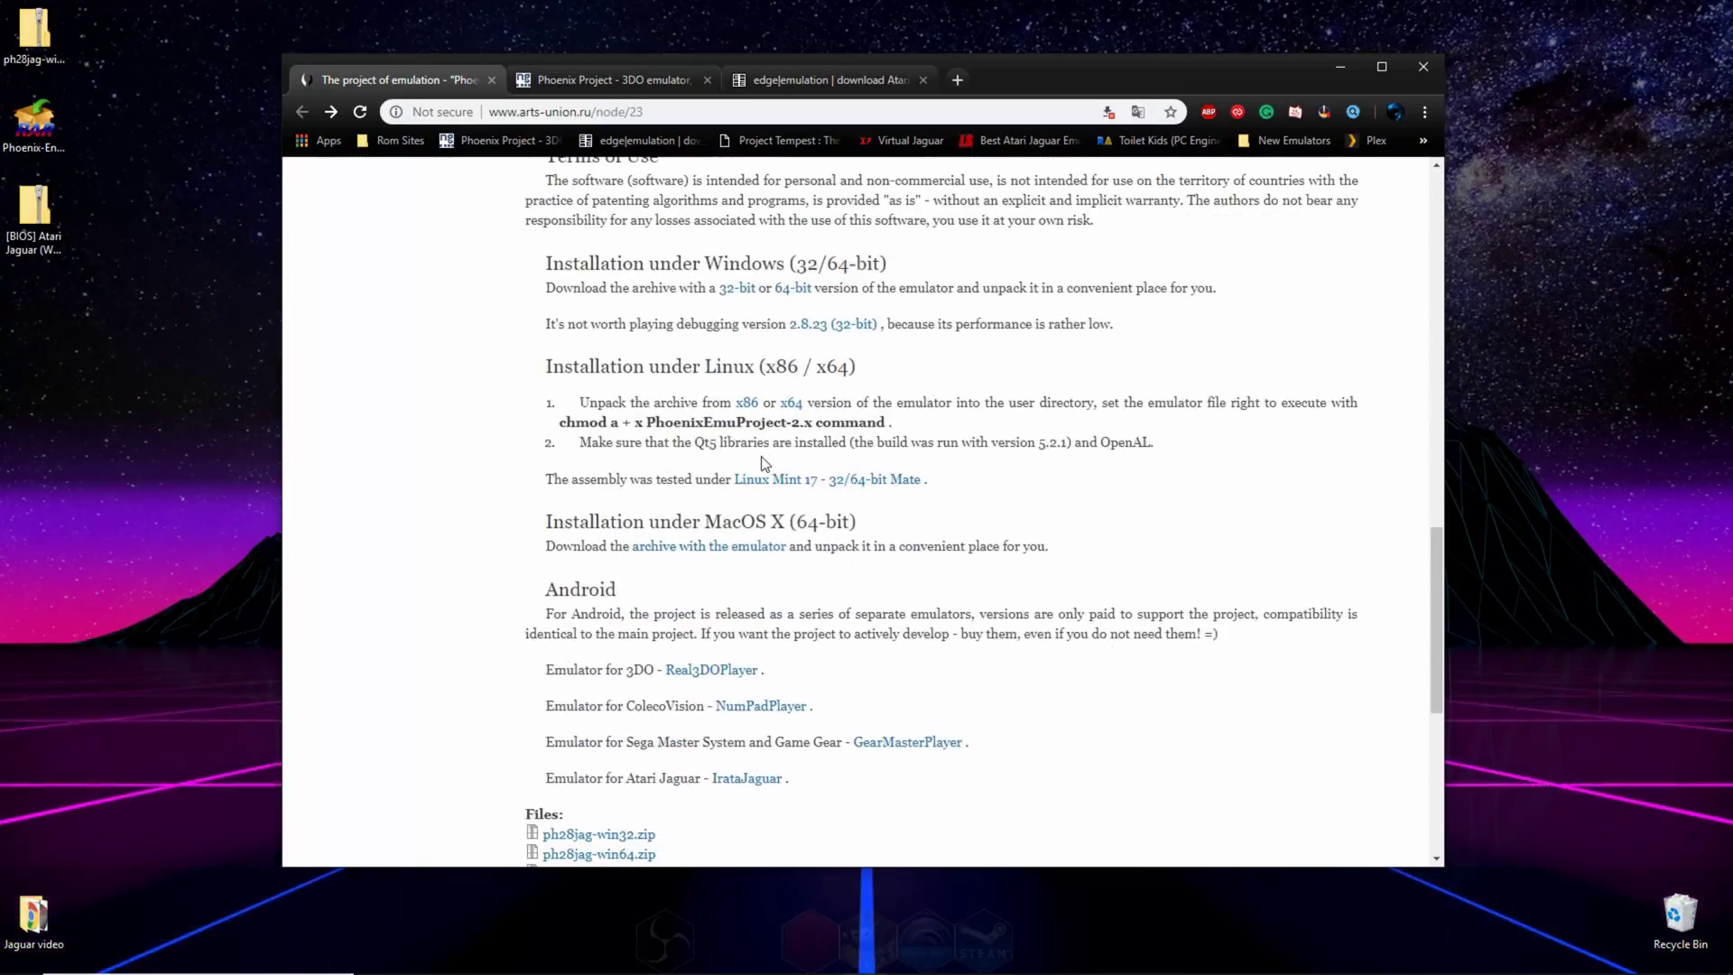
scroll(761, 463, down, 4)
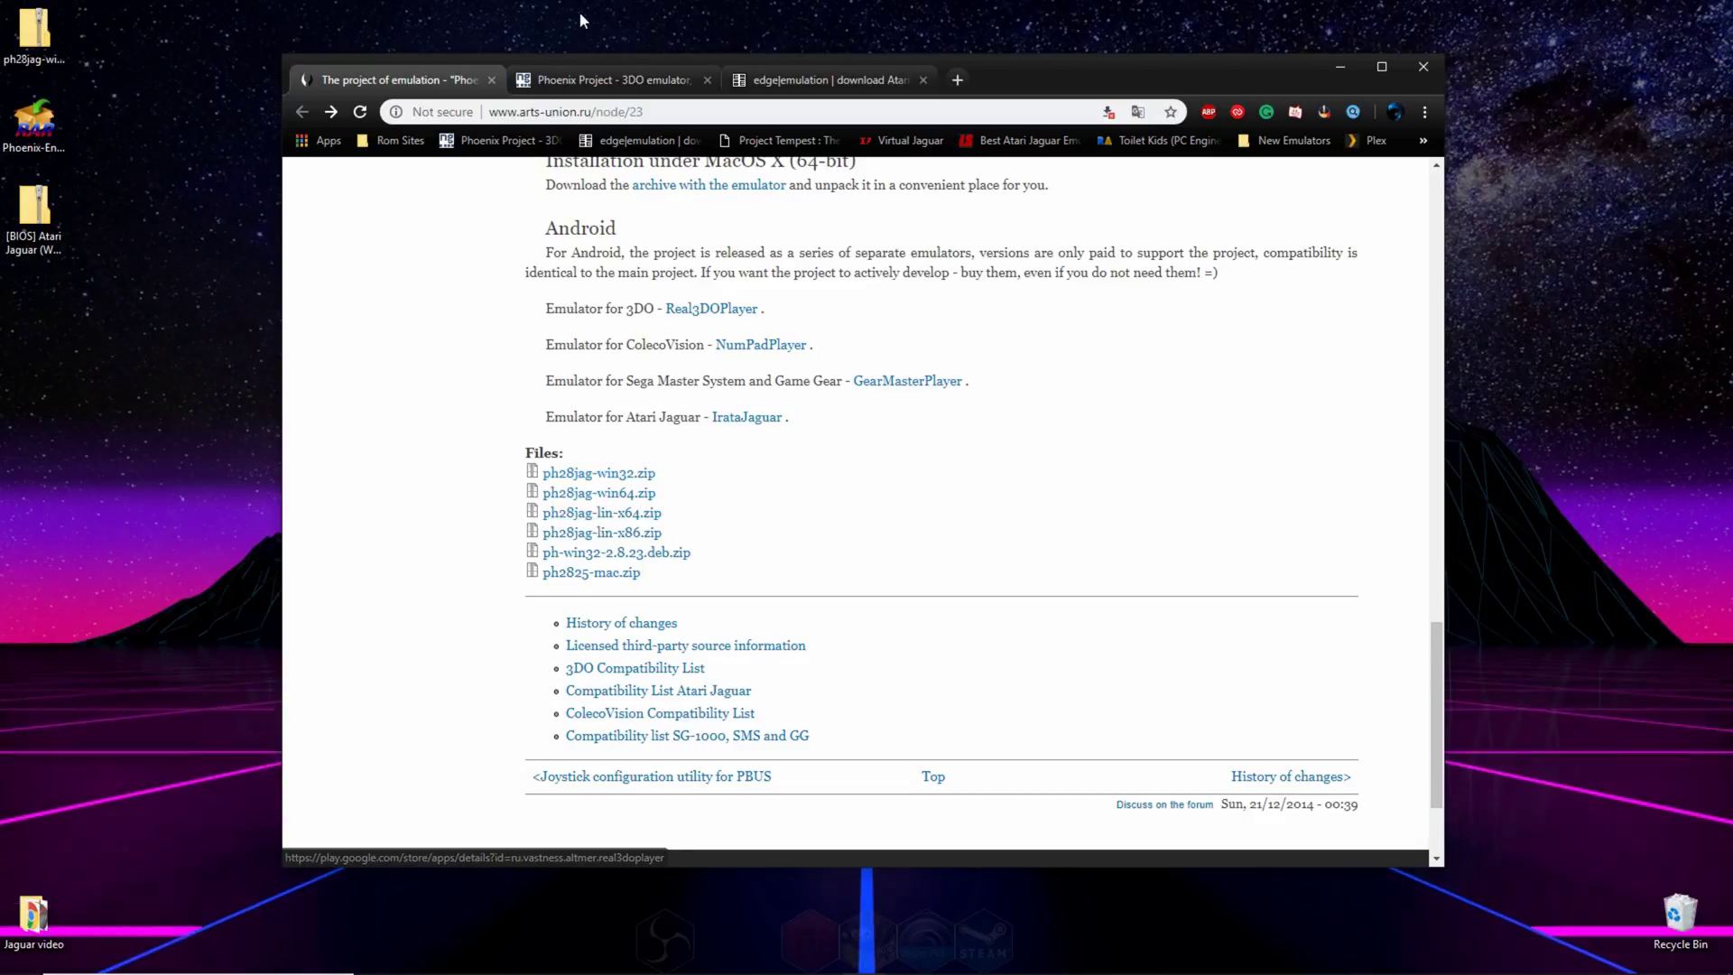
Step: Find the English translation instructions in the ngemu thread and view the Phoenix-English_28JAG.rar download page through the alternate link
click(623, 80)
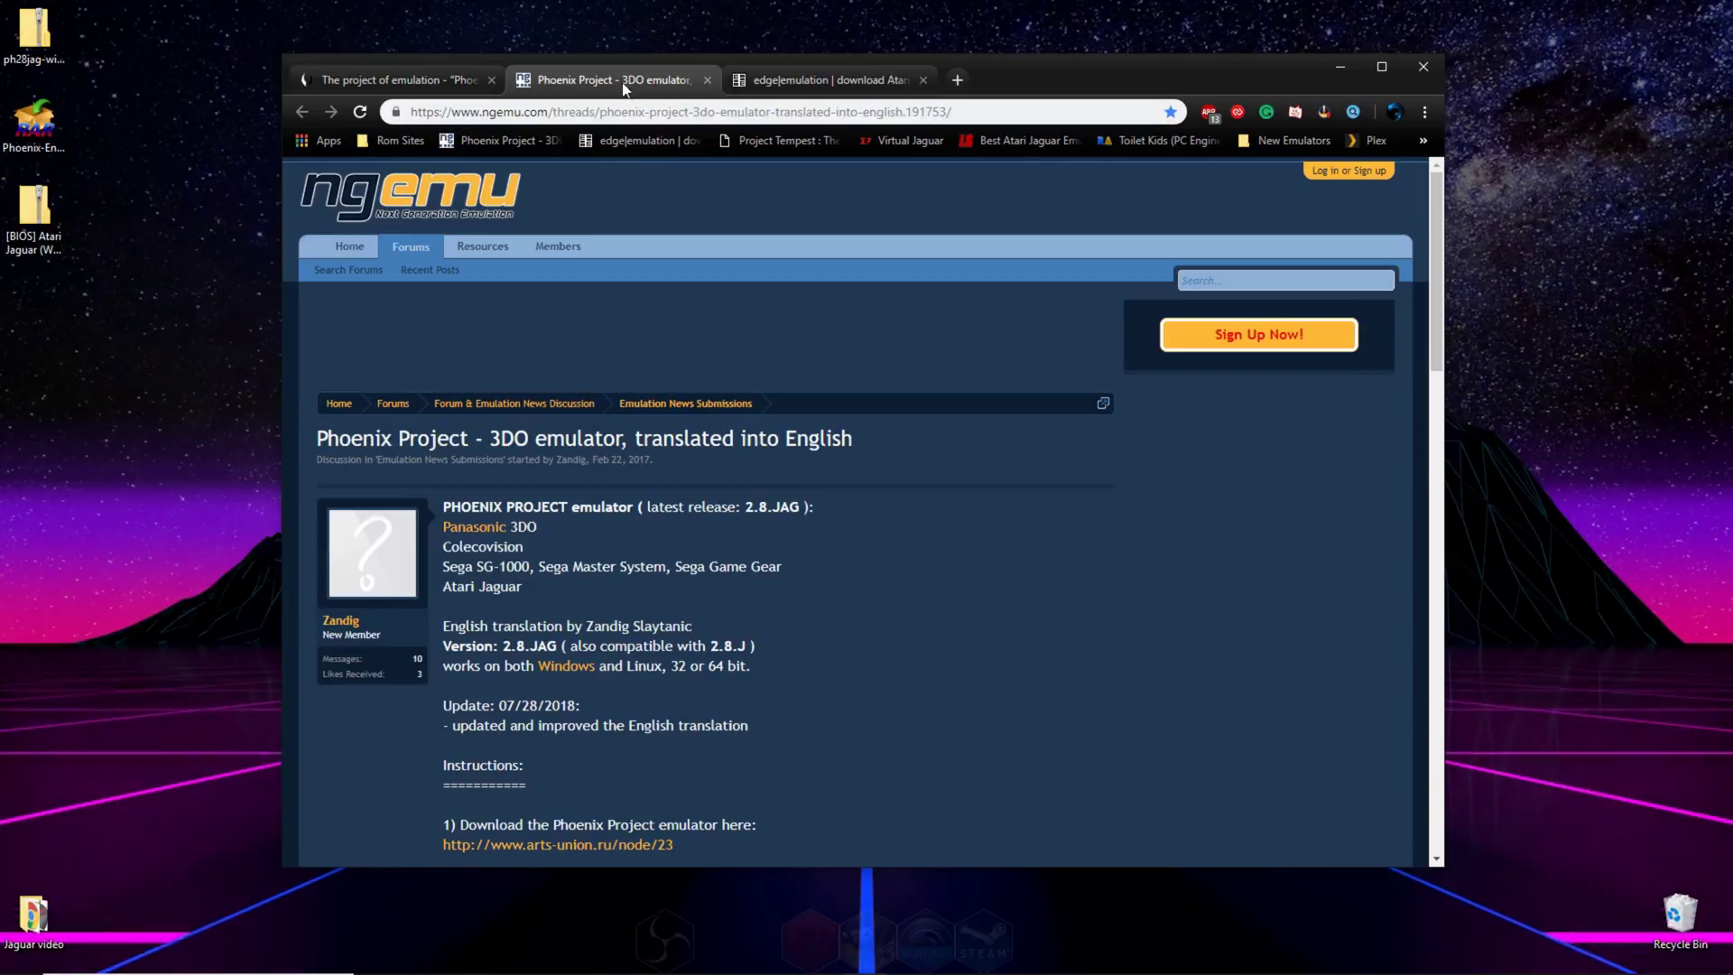
scroll(697, 310, down, 3)
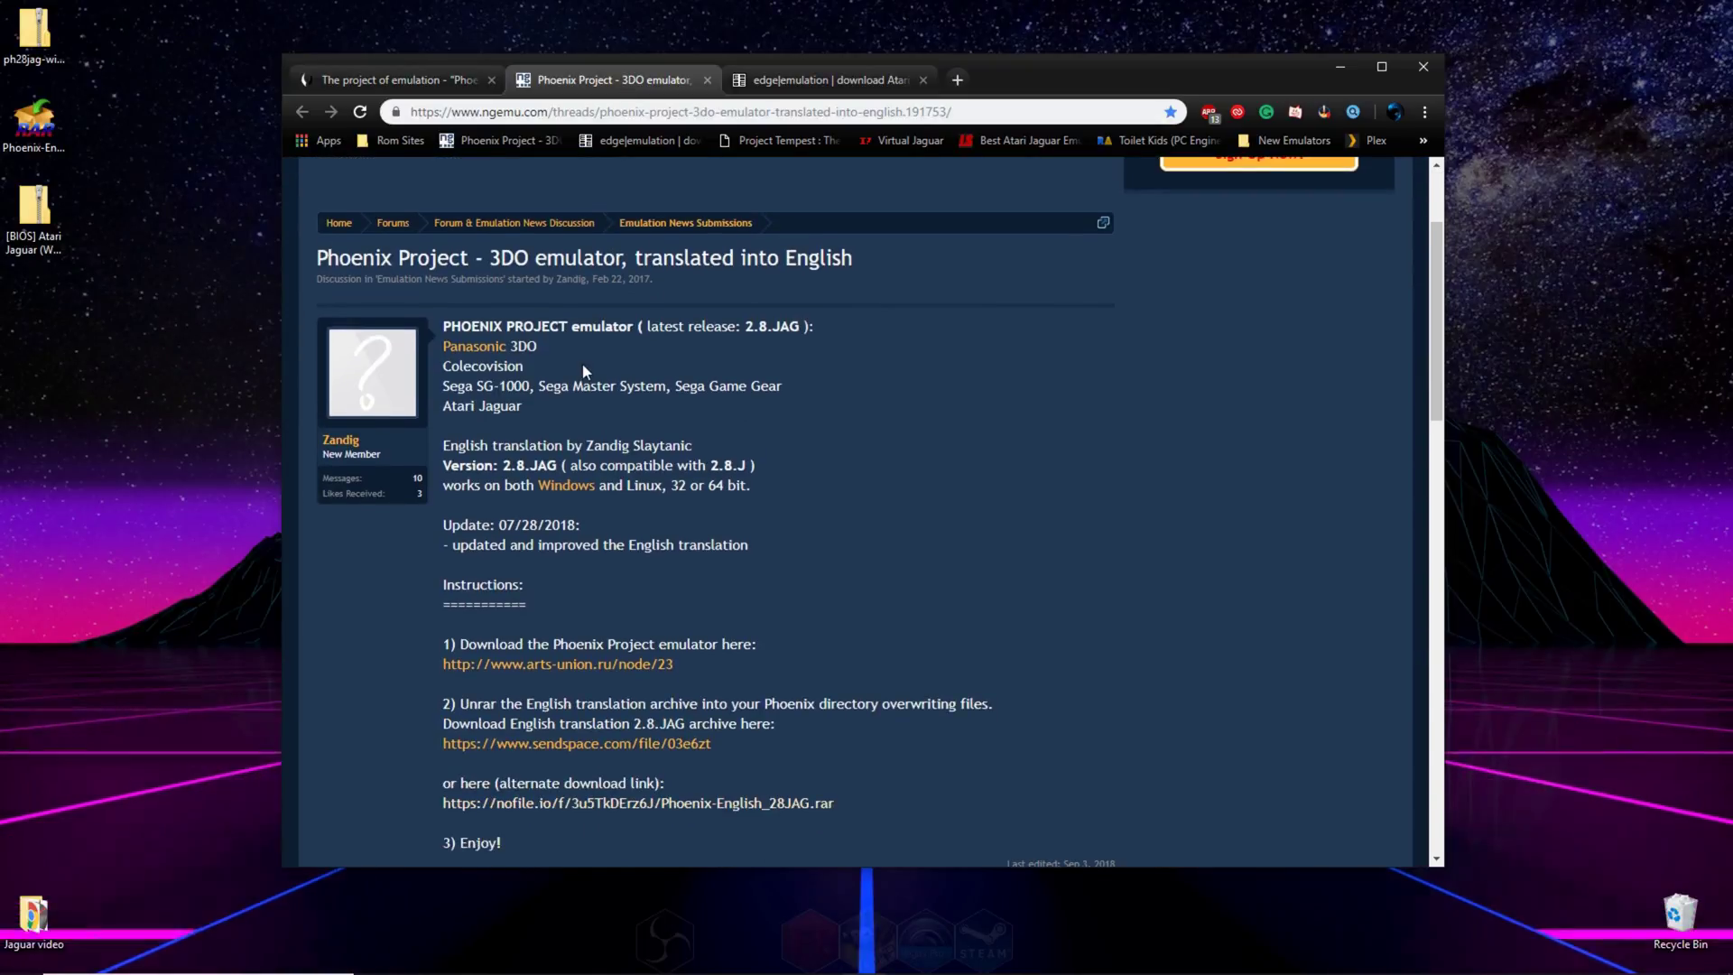
scroll(570, 395, down, 3)
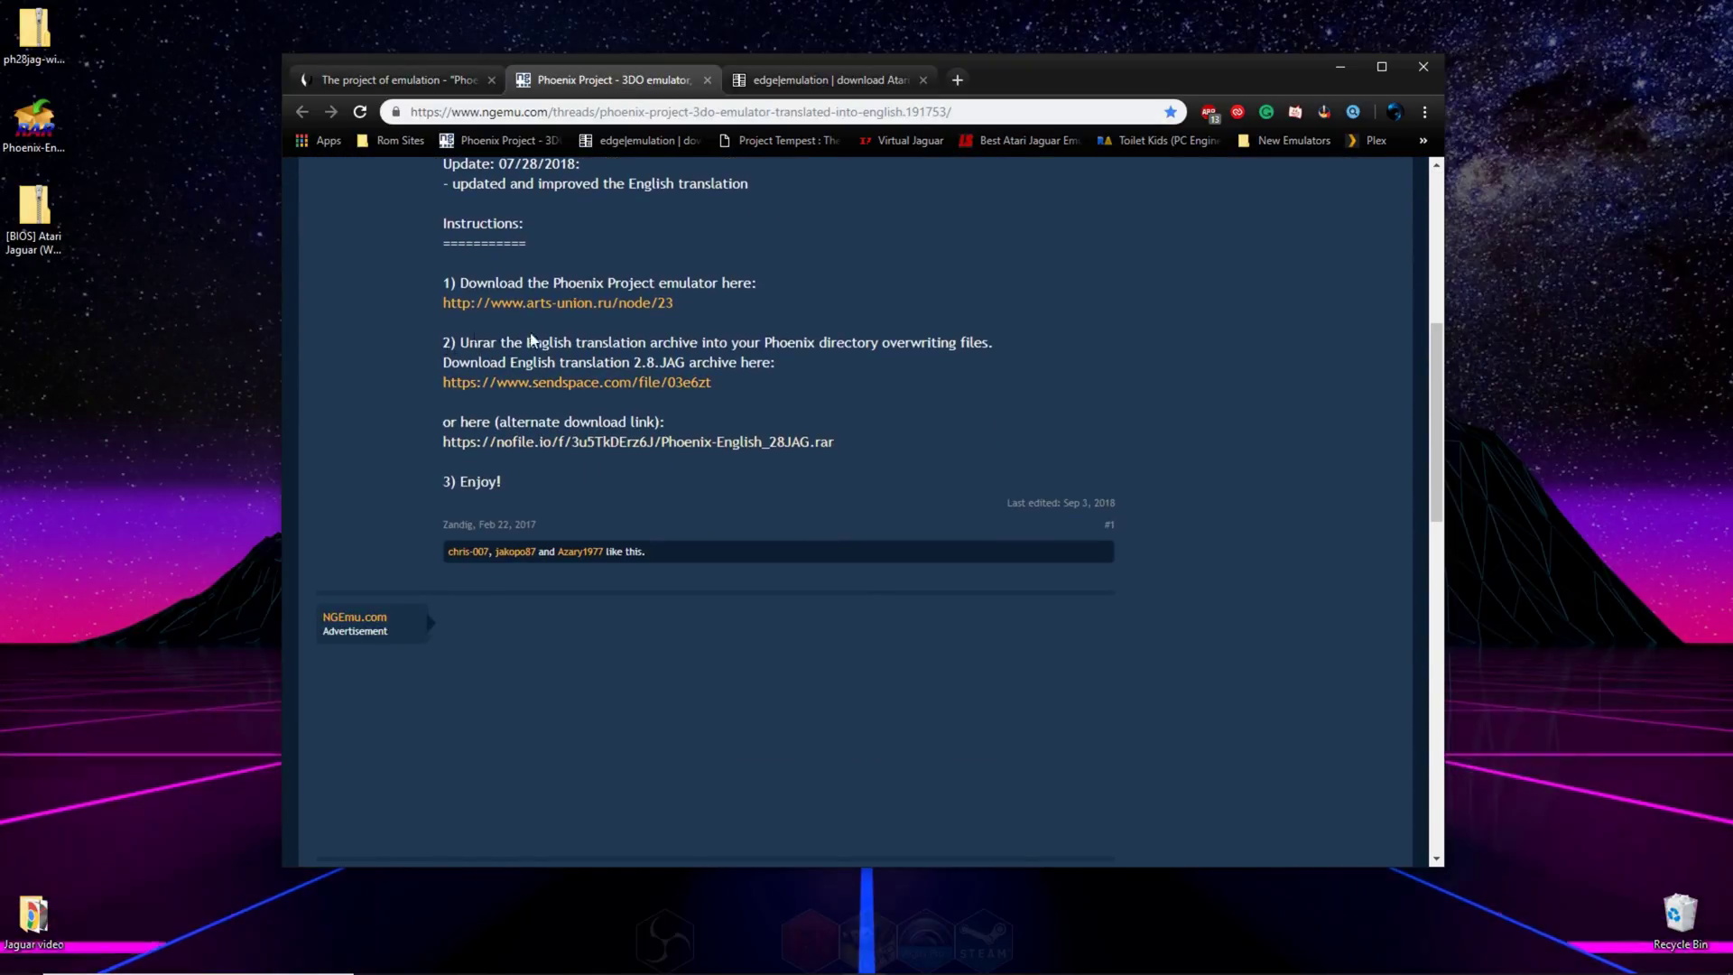
click(533, 442)
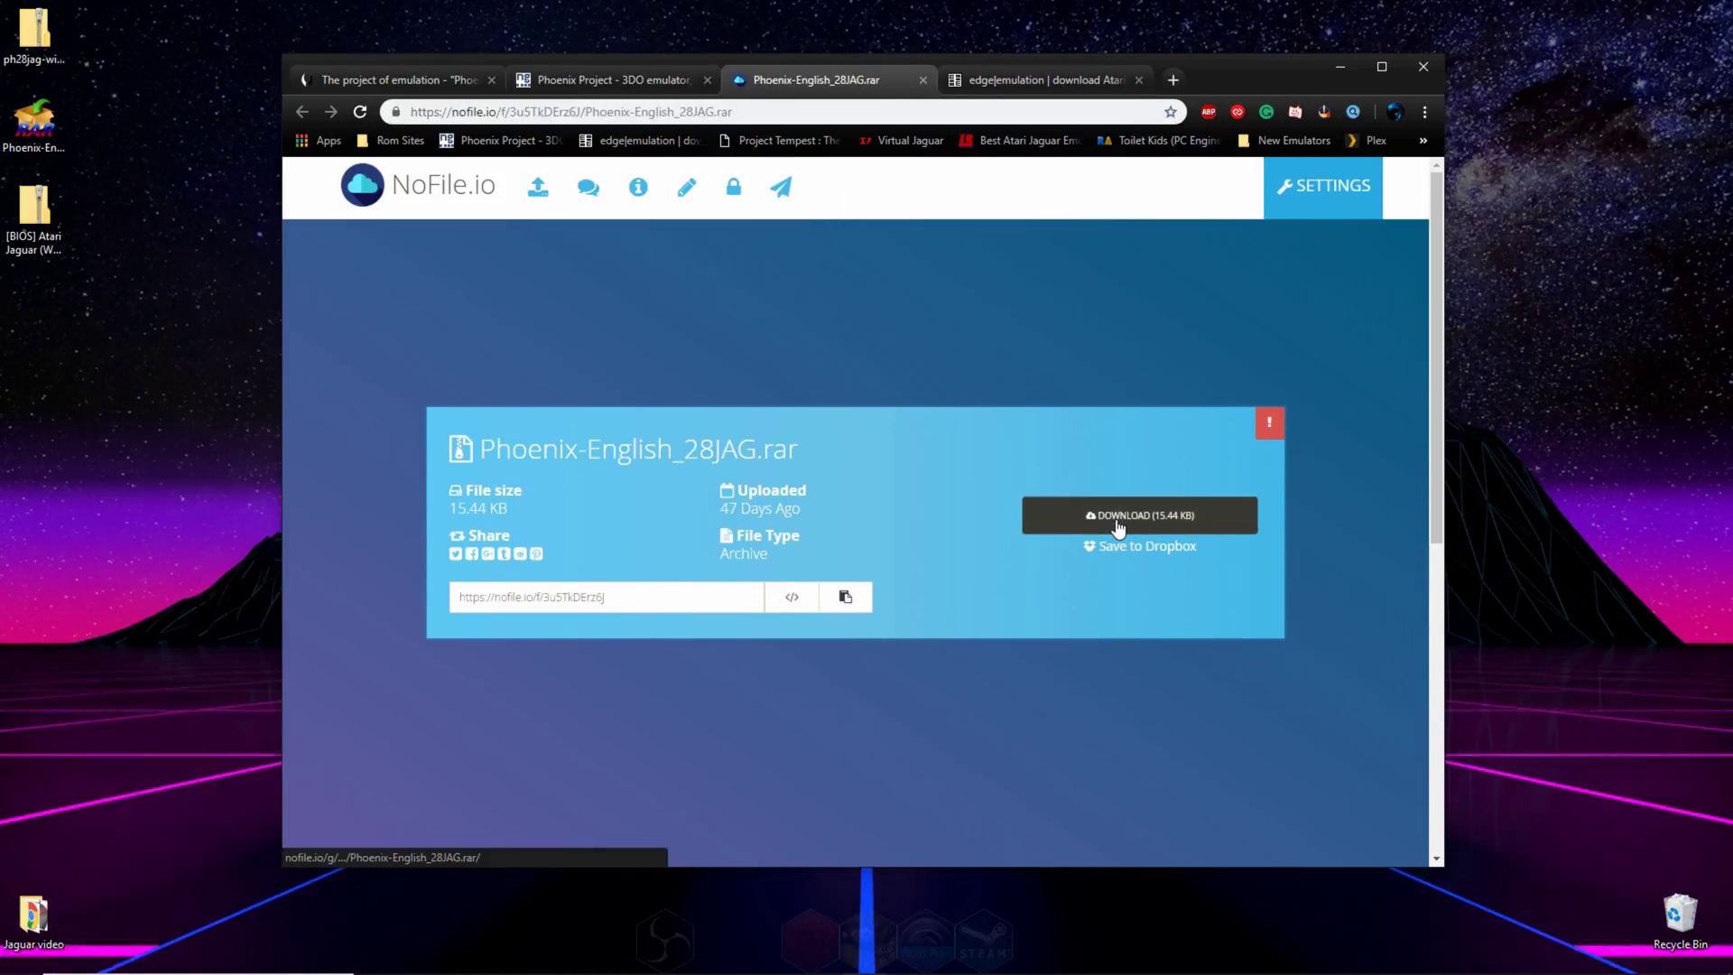
click(922, 79)
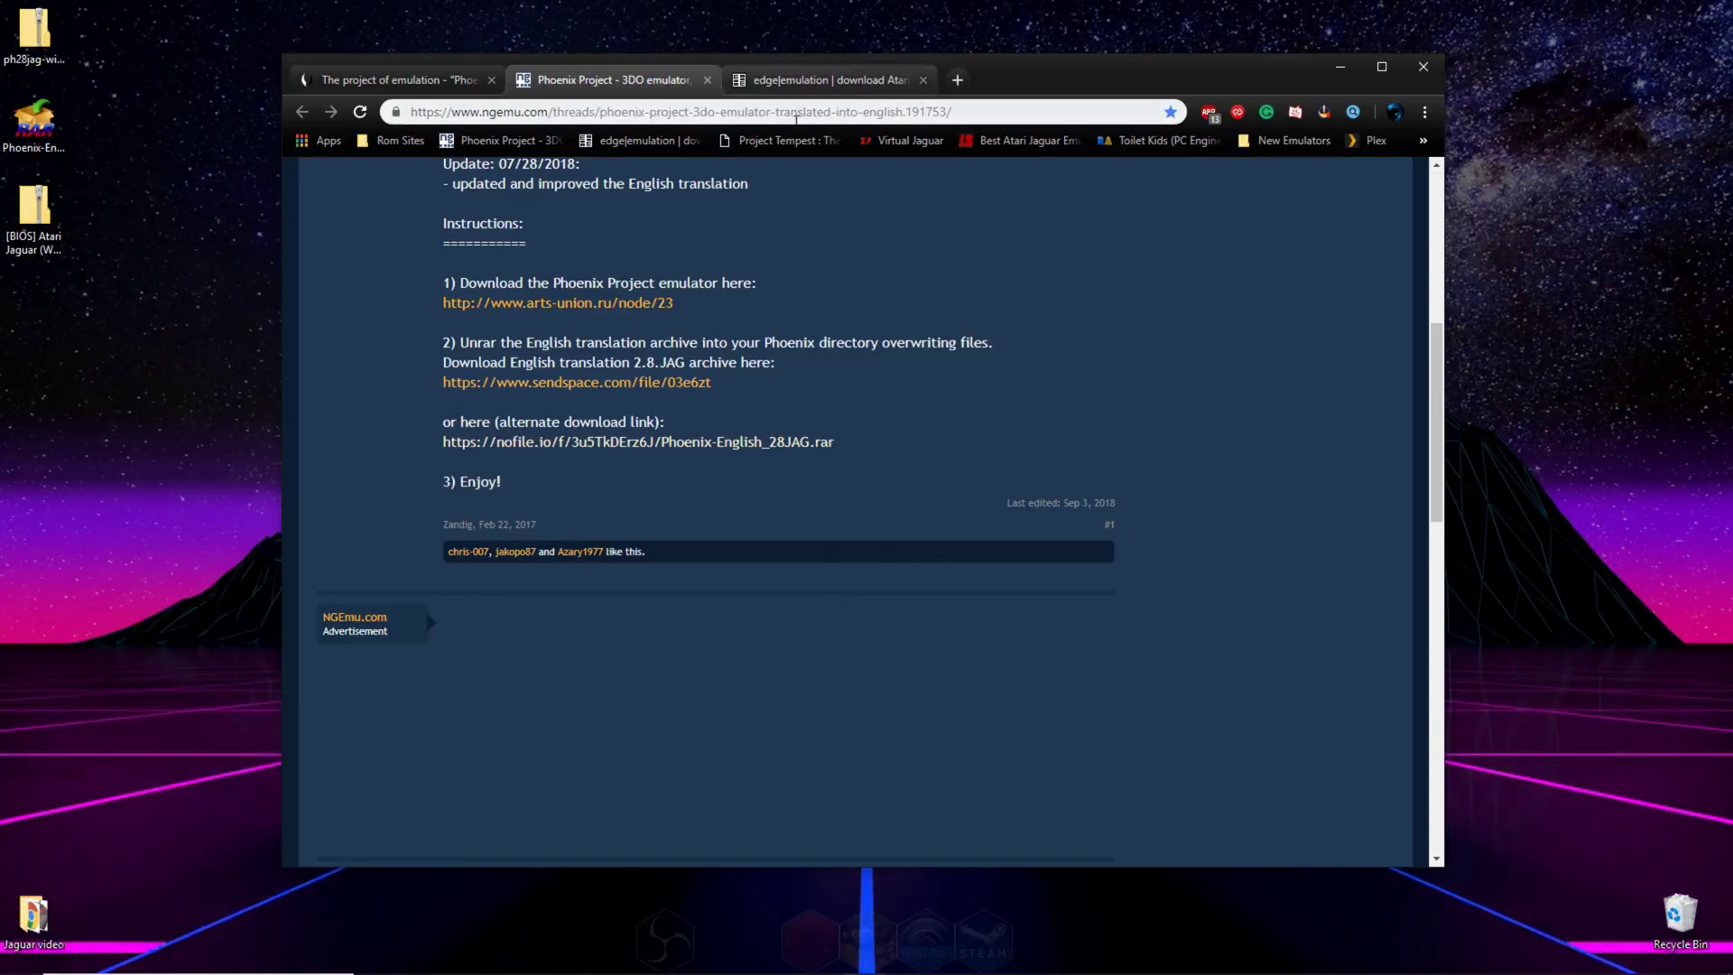
Step: View the edge emulation download page for [BIOS] Atari Jaguar (World).zip, highlight its download link, and return to the desktop
click(824, 81)
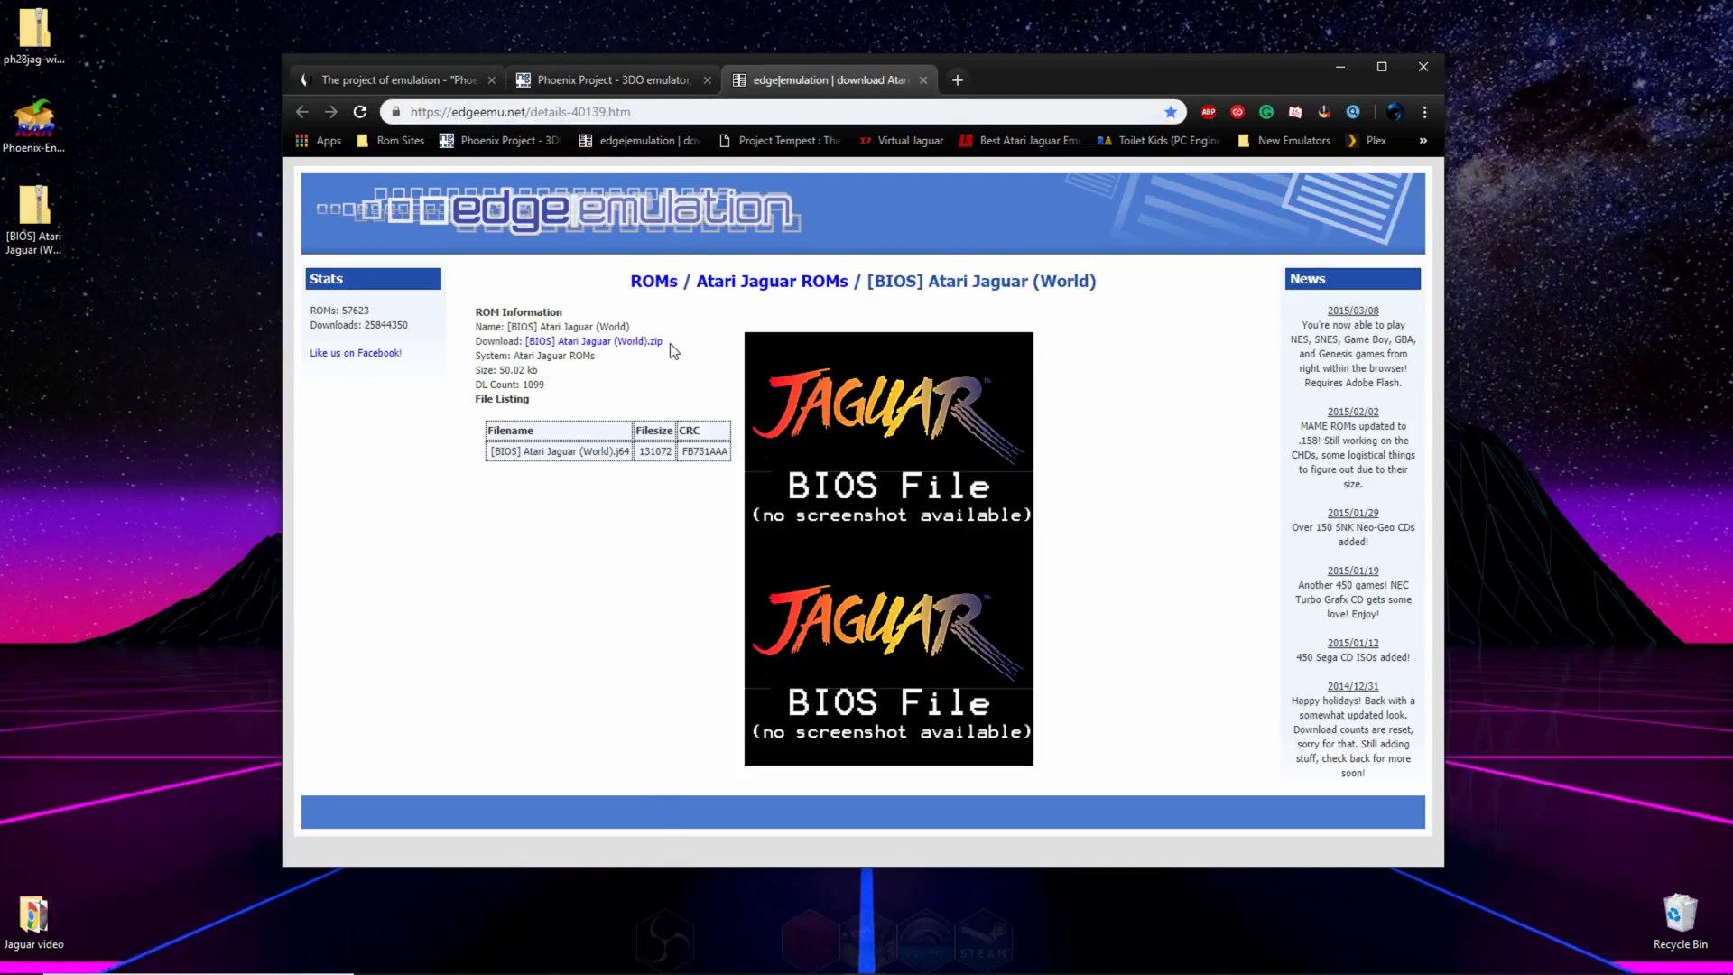
drag(670, 343, 527, 342)
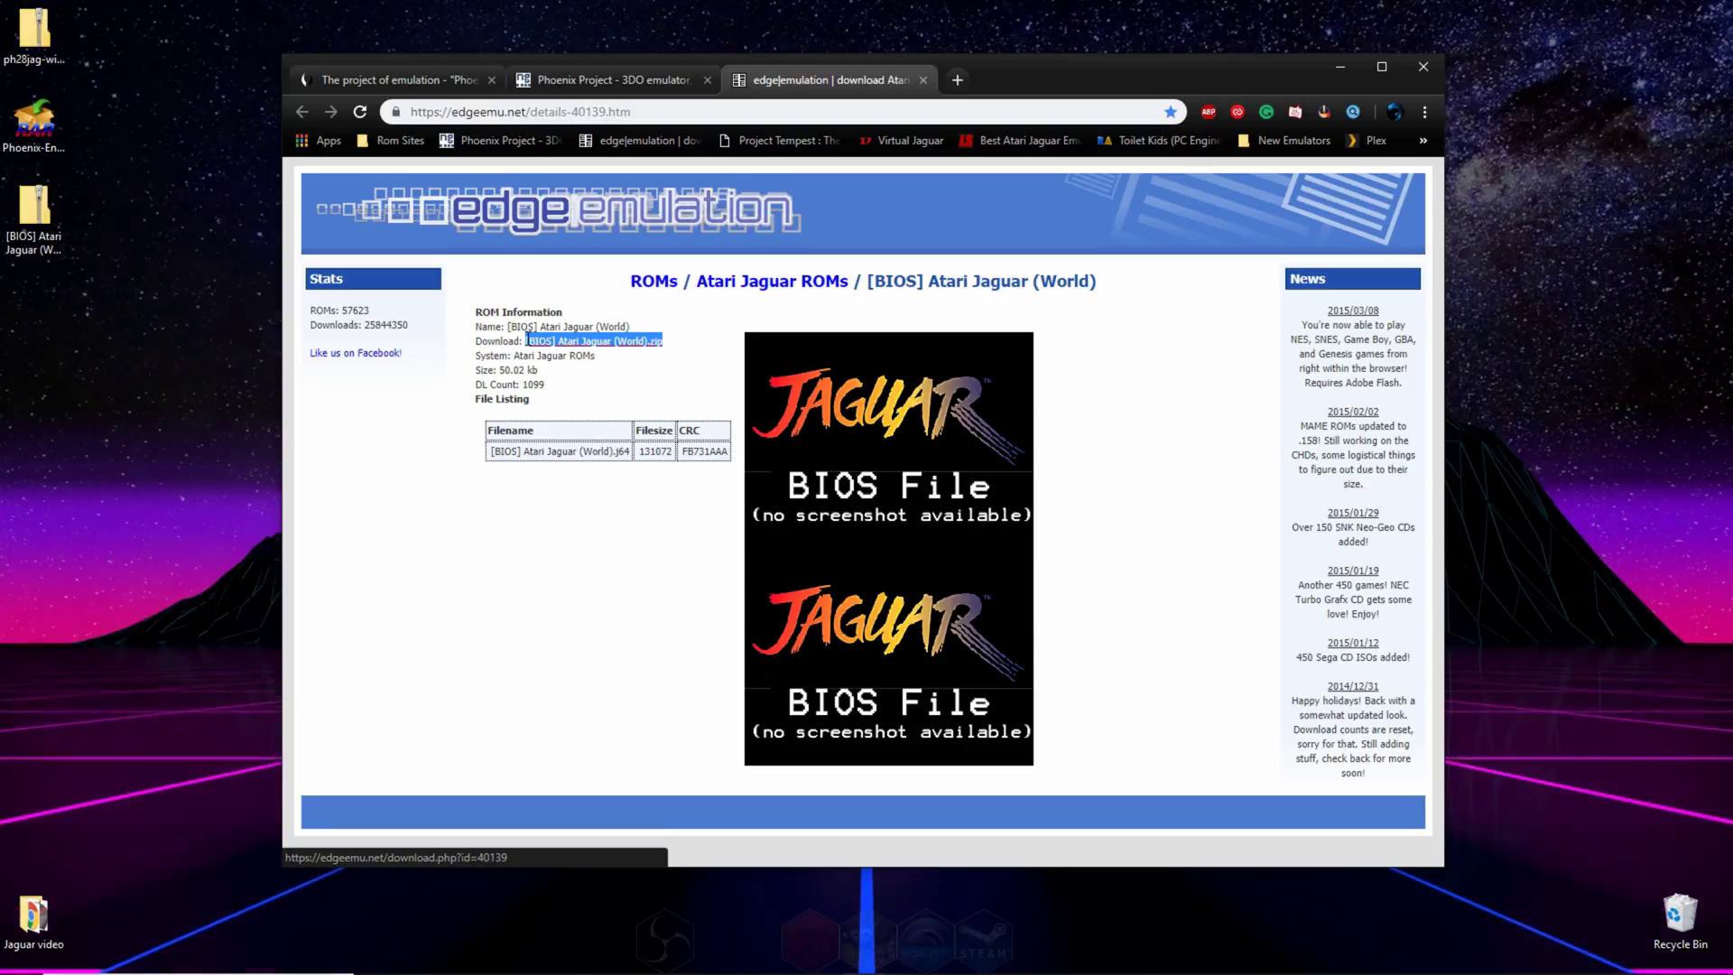
click(1352, 67)
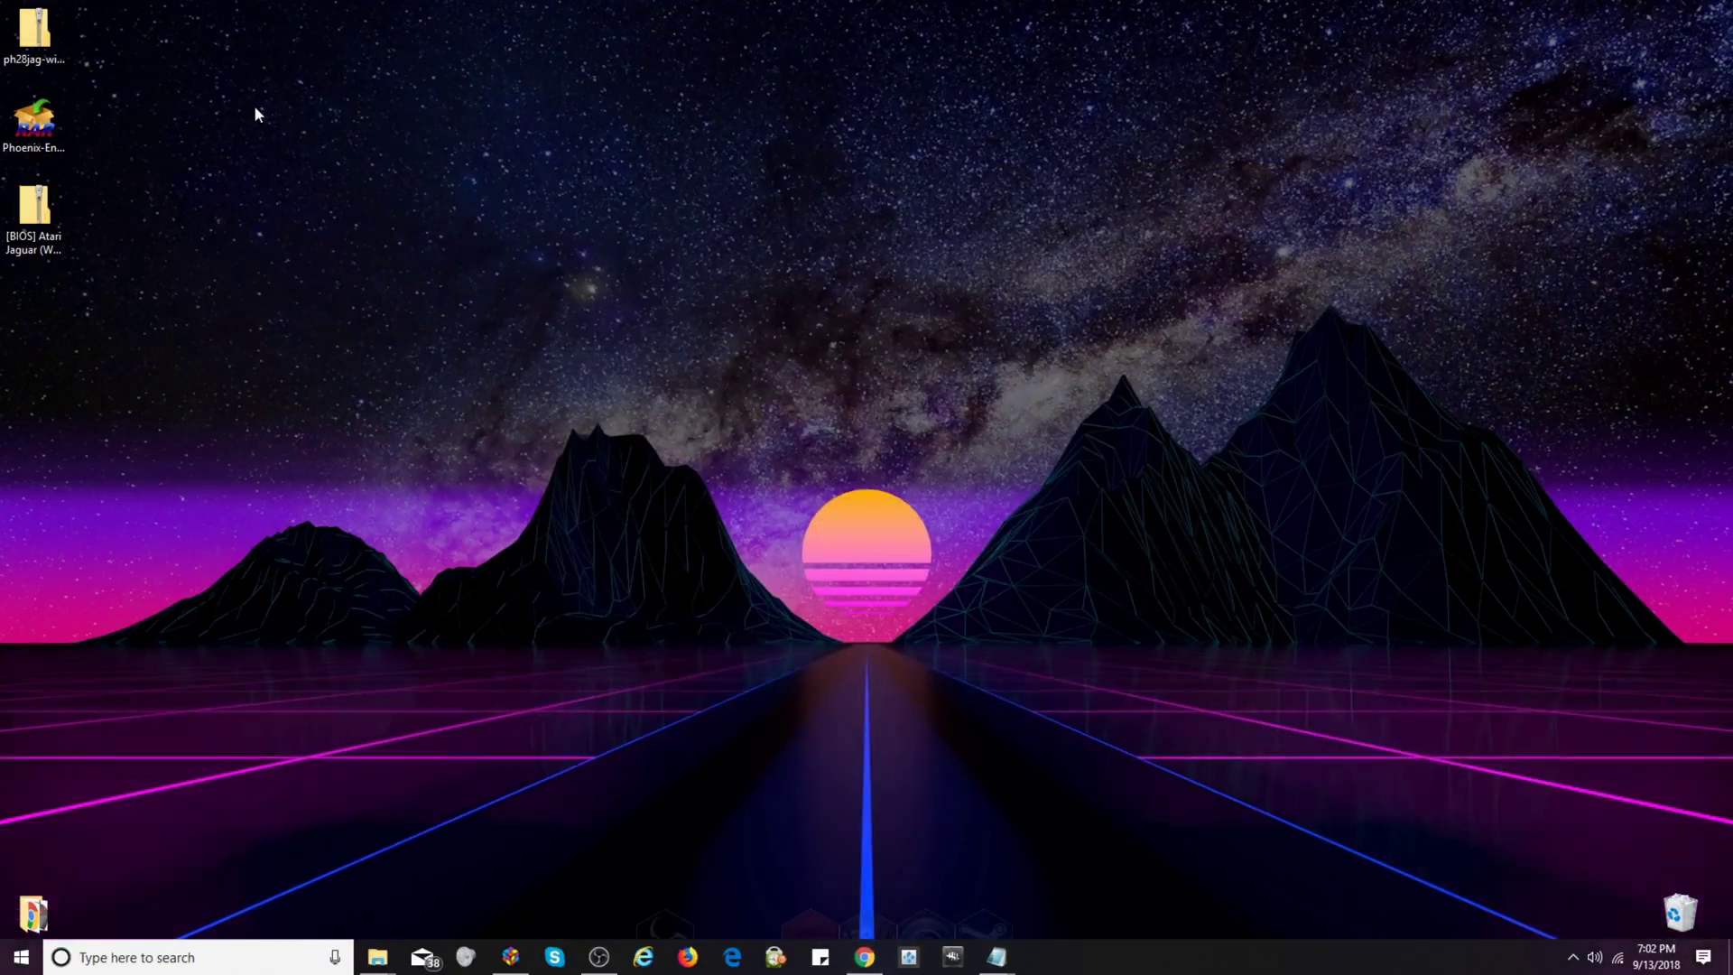
Step: Extract the ph-win64 folder from ph28jag-win64.zip onto the desktop and close the archive
drag(155, 3, 344, 195)
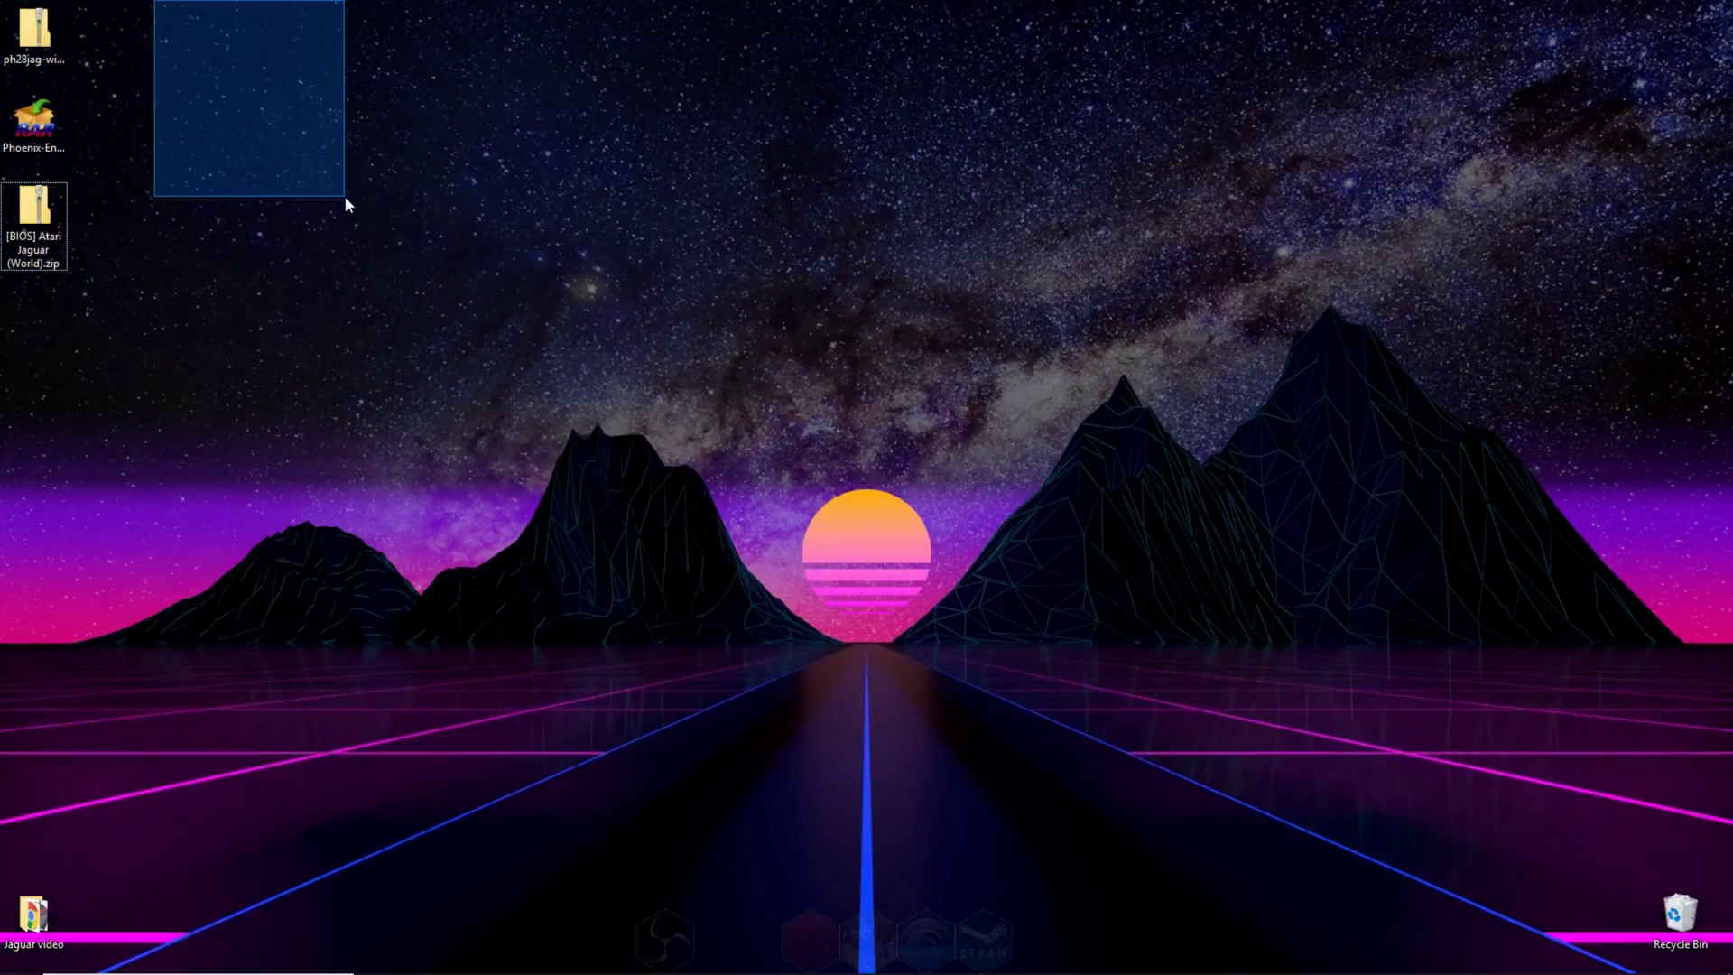
double_click(57, 47)
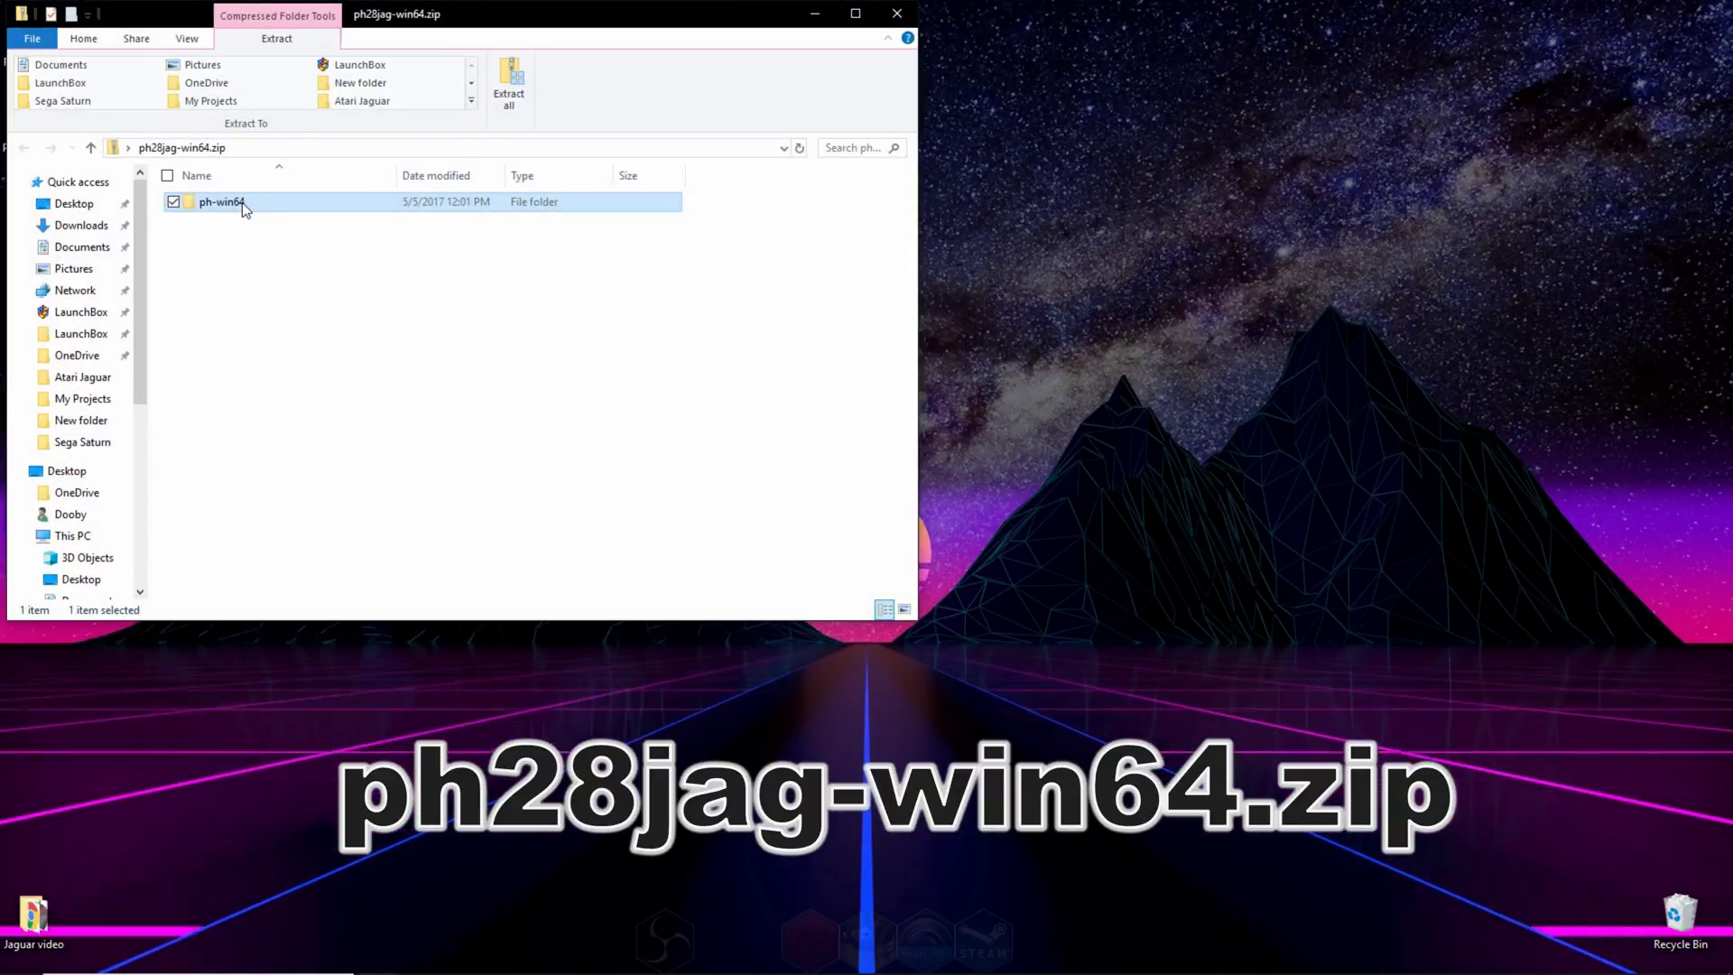
drag(242, 202, 1165, 402)
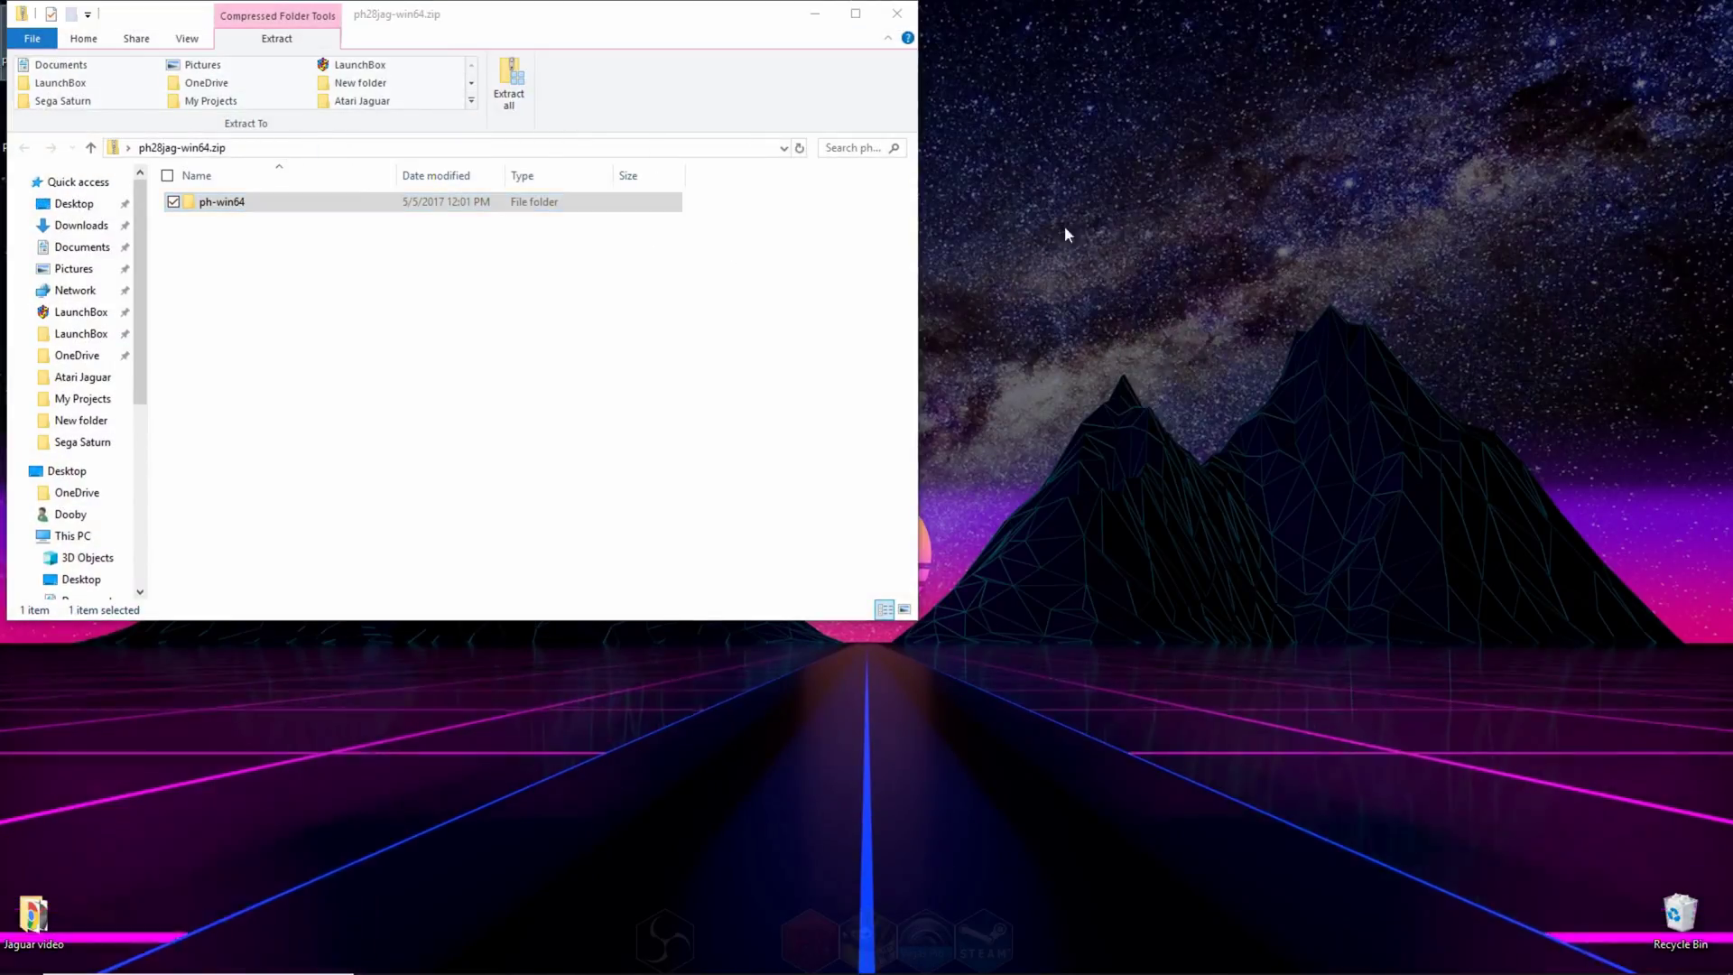
click(897, 13)
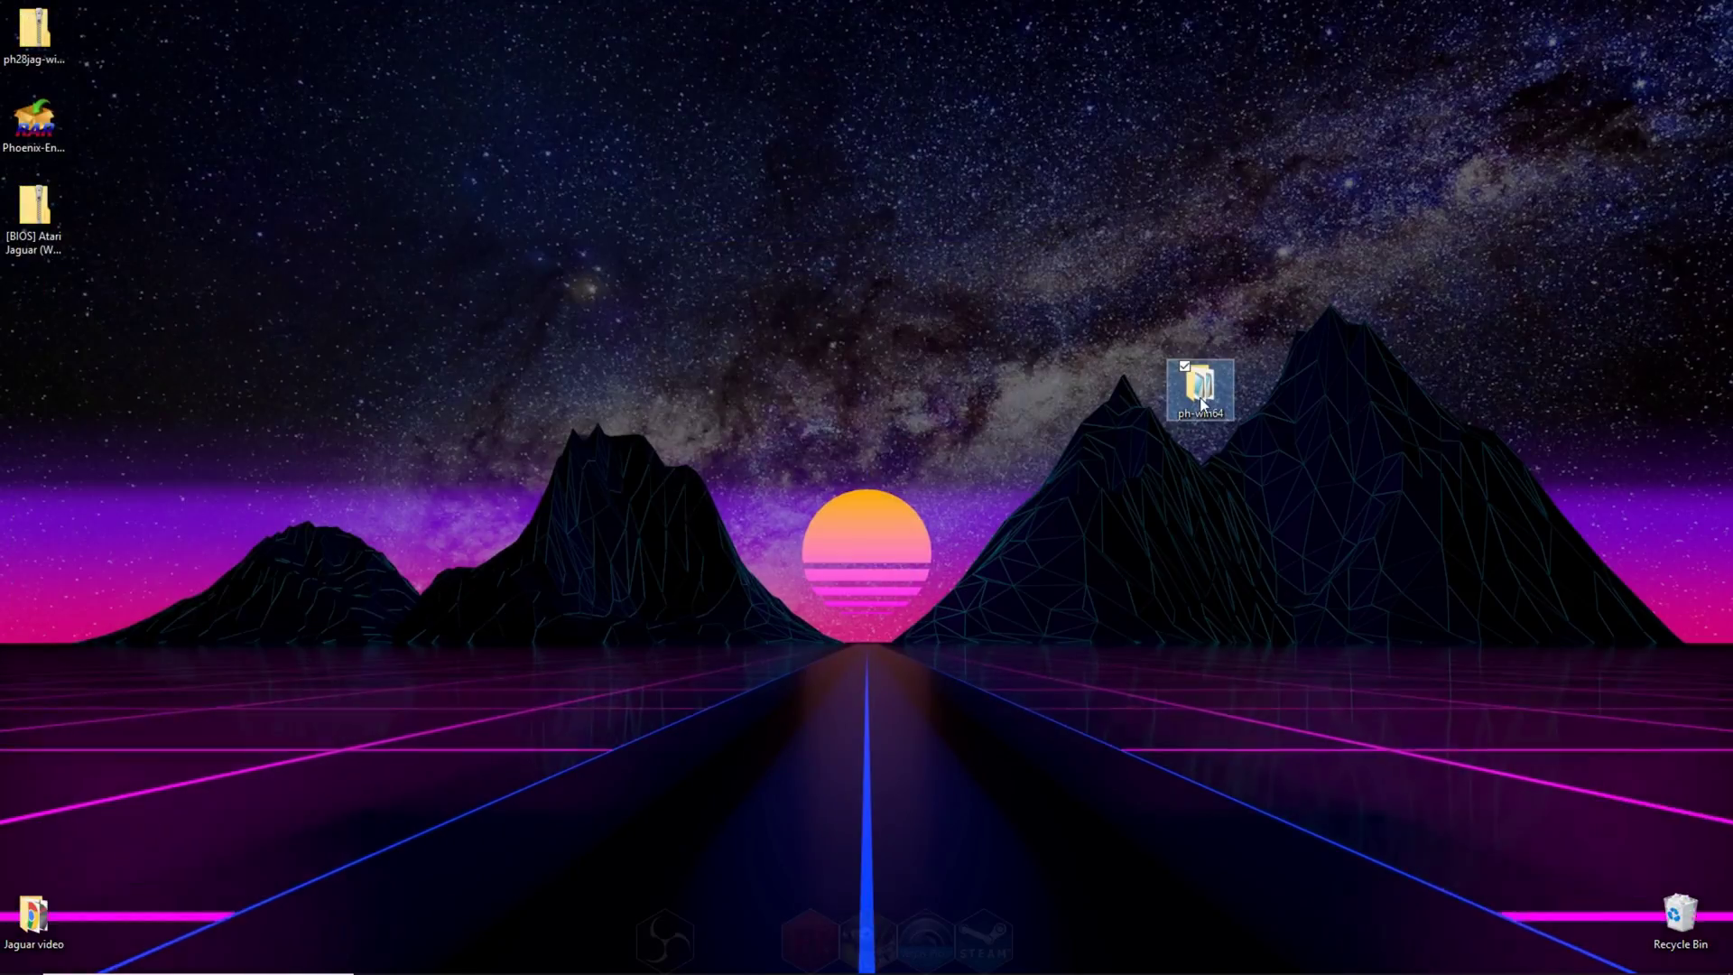
Step: Extract all files from Phoenix-English_28JAG.rar into the ph-win64 folder, replacing the existing translation.xml, and close the archive
double_click(1201, 405)
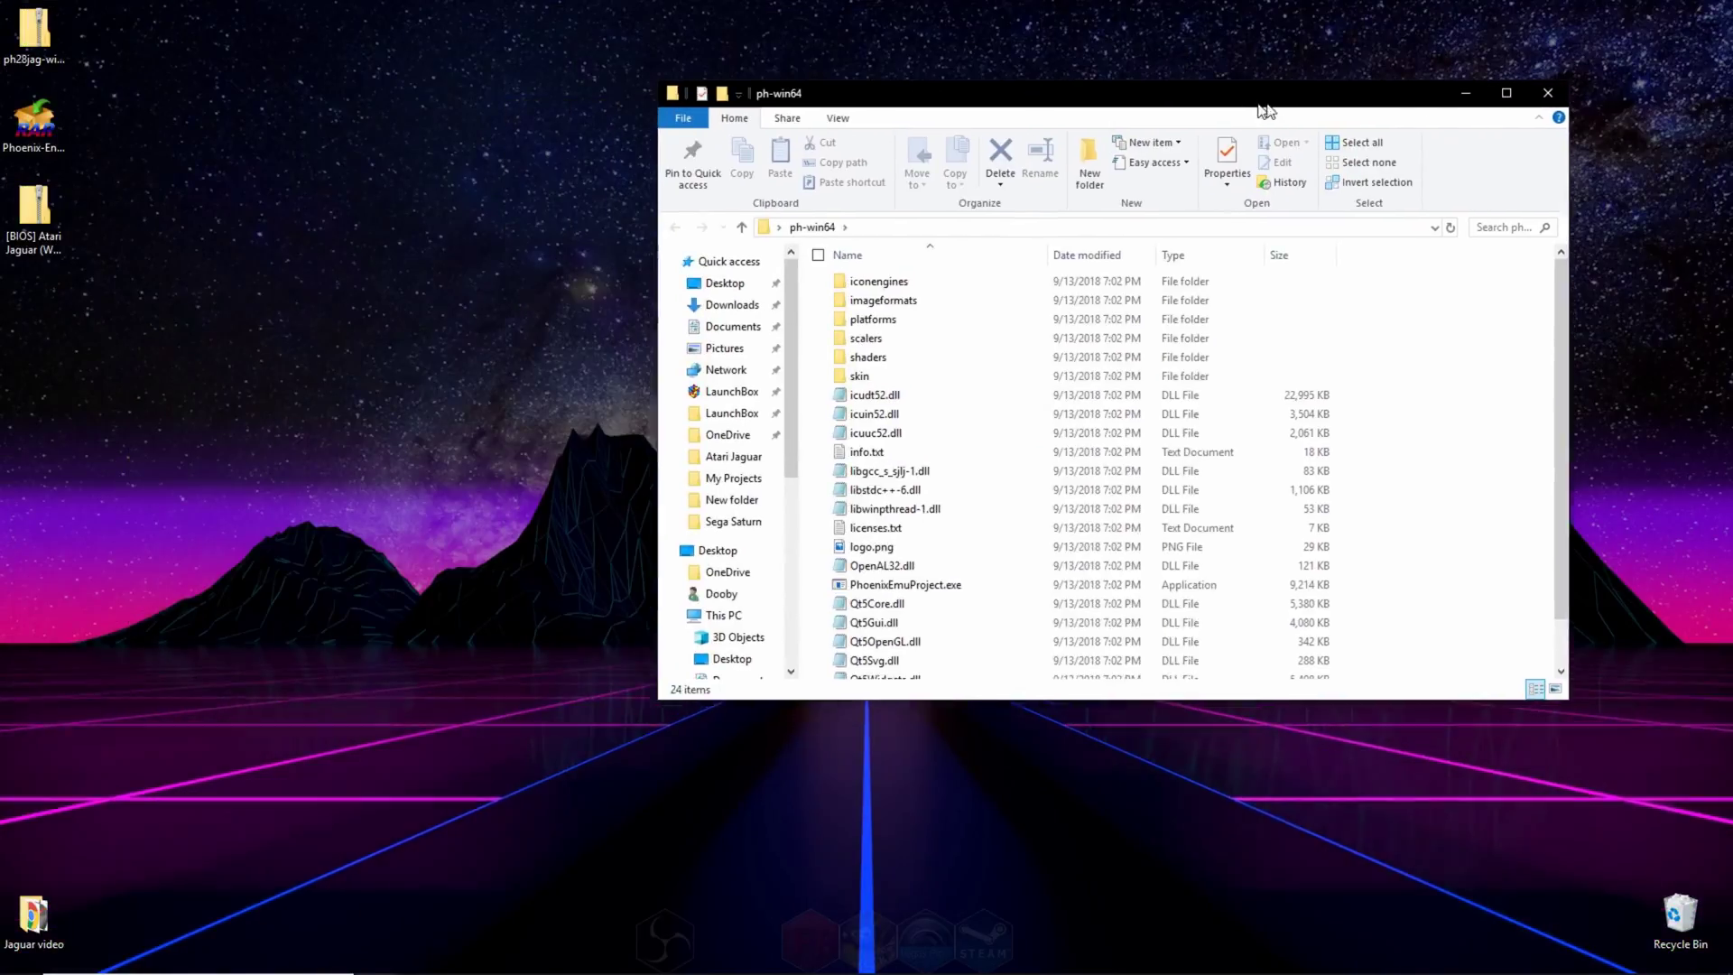
drag(1255, 89, 1373, 72)
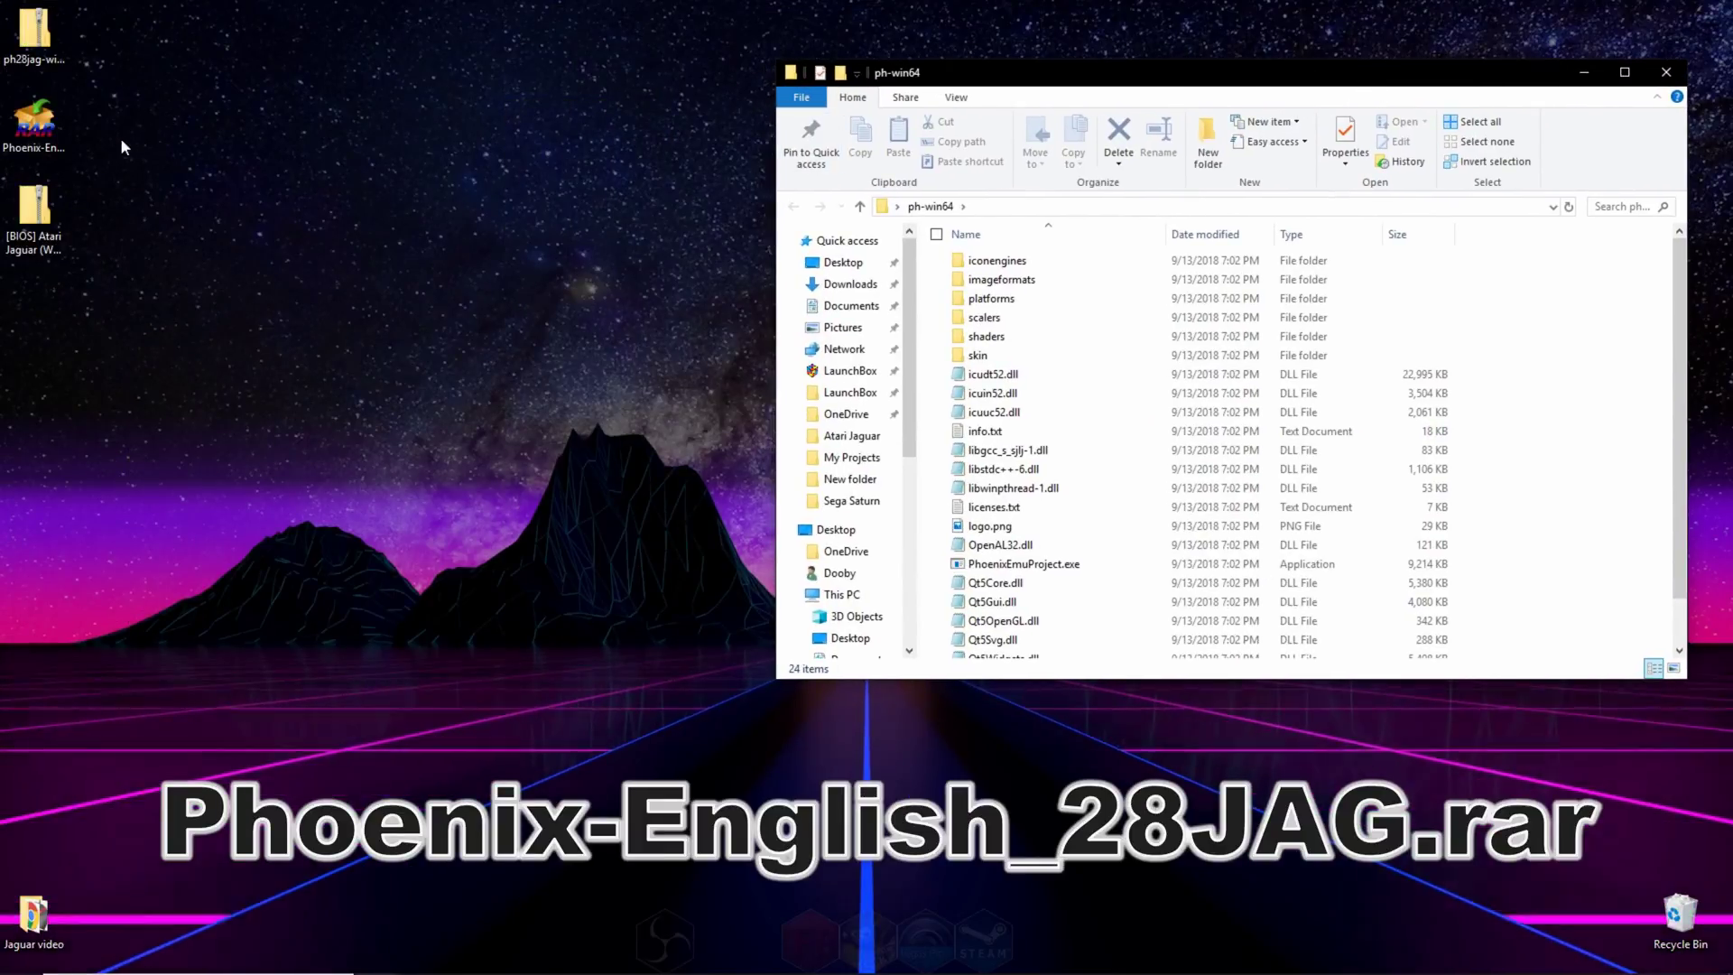
double_click(59, 139)
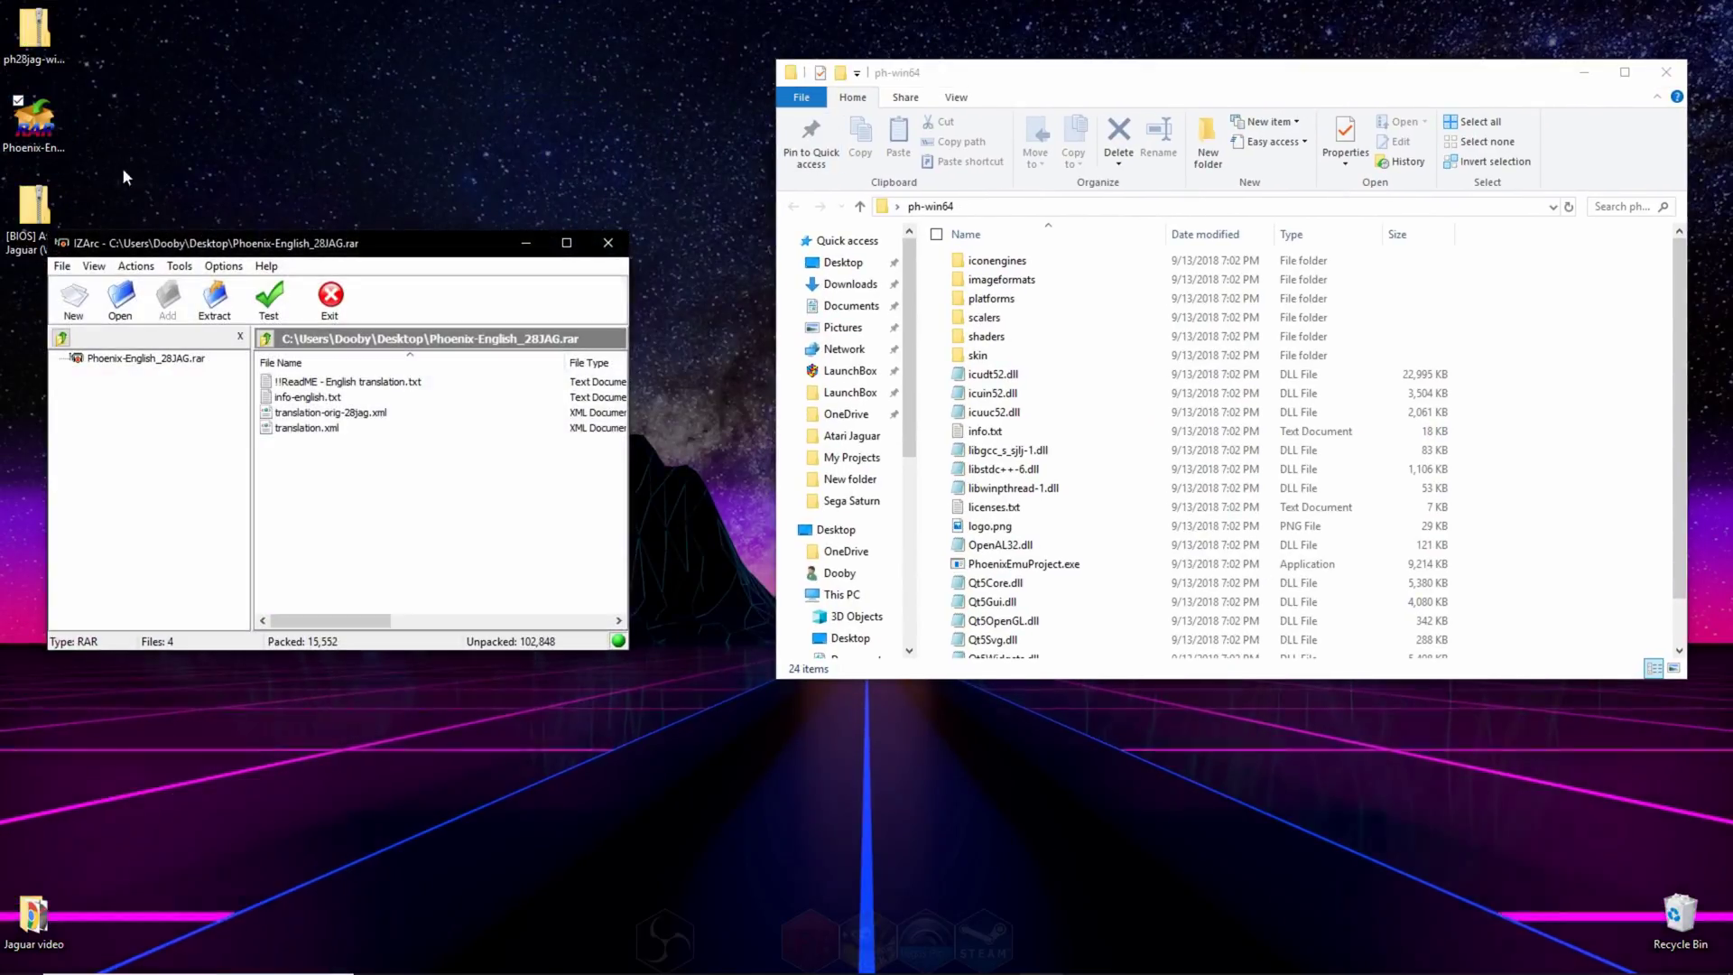
drag(348, 500, 397, 374)
drag(289, 414, 728, 399)
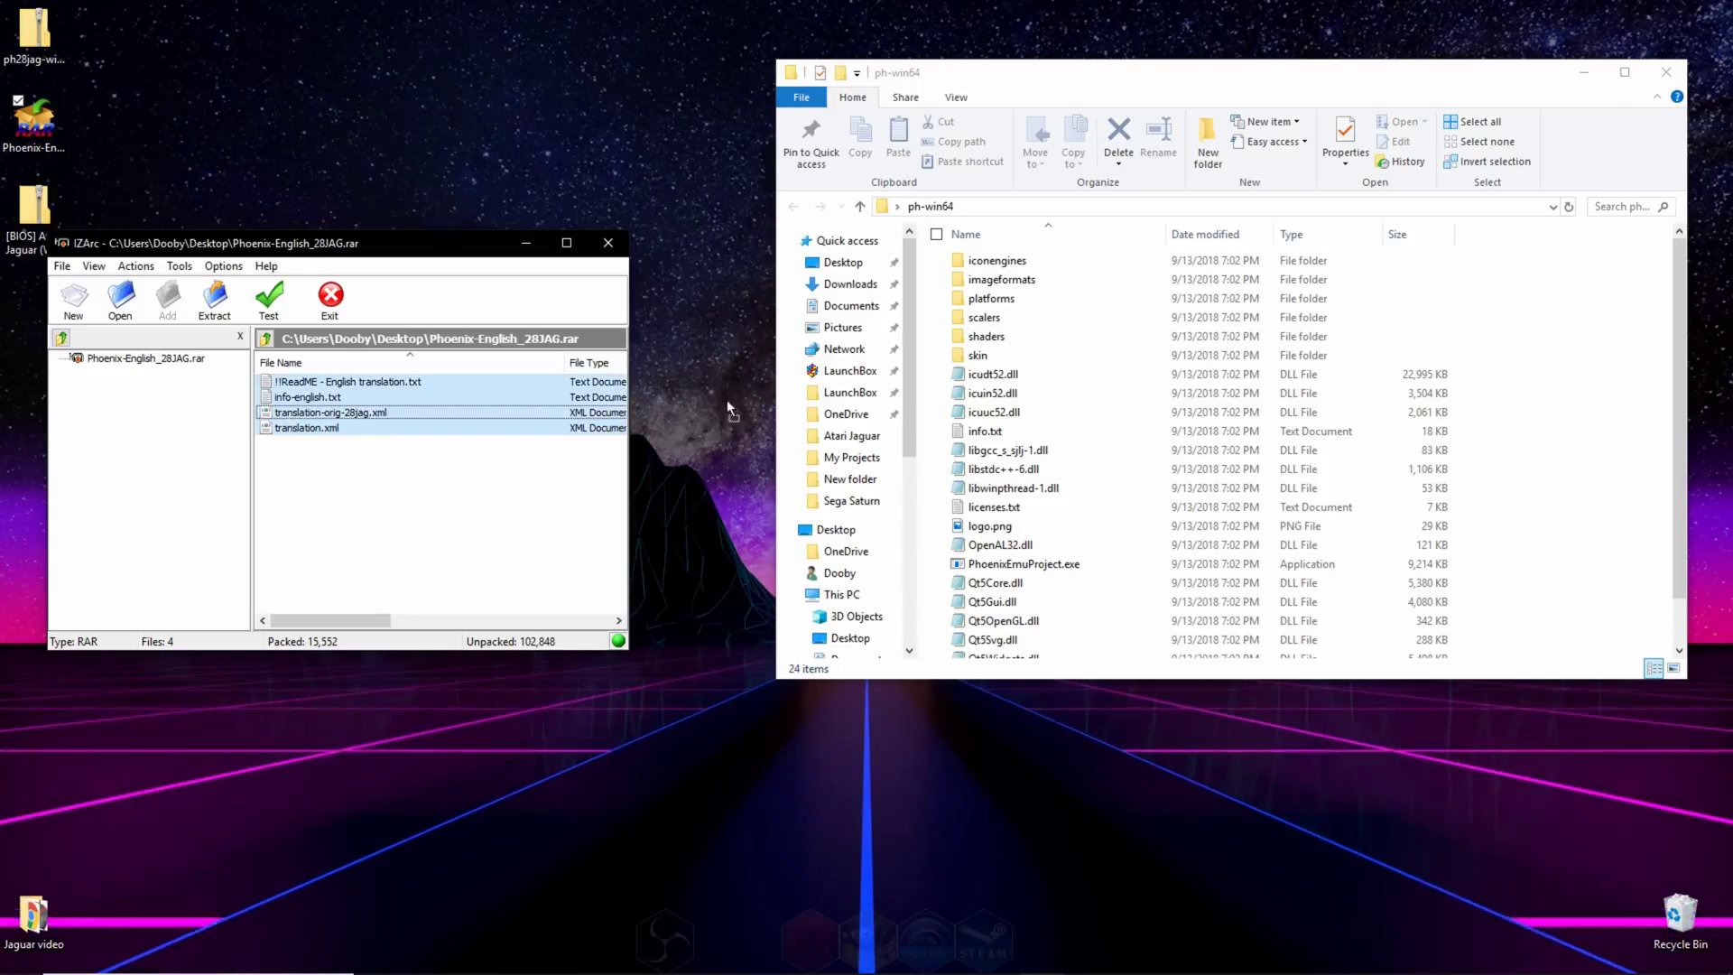
drag(1535, 394, 1535, 395)
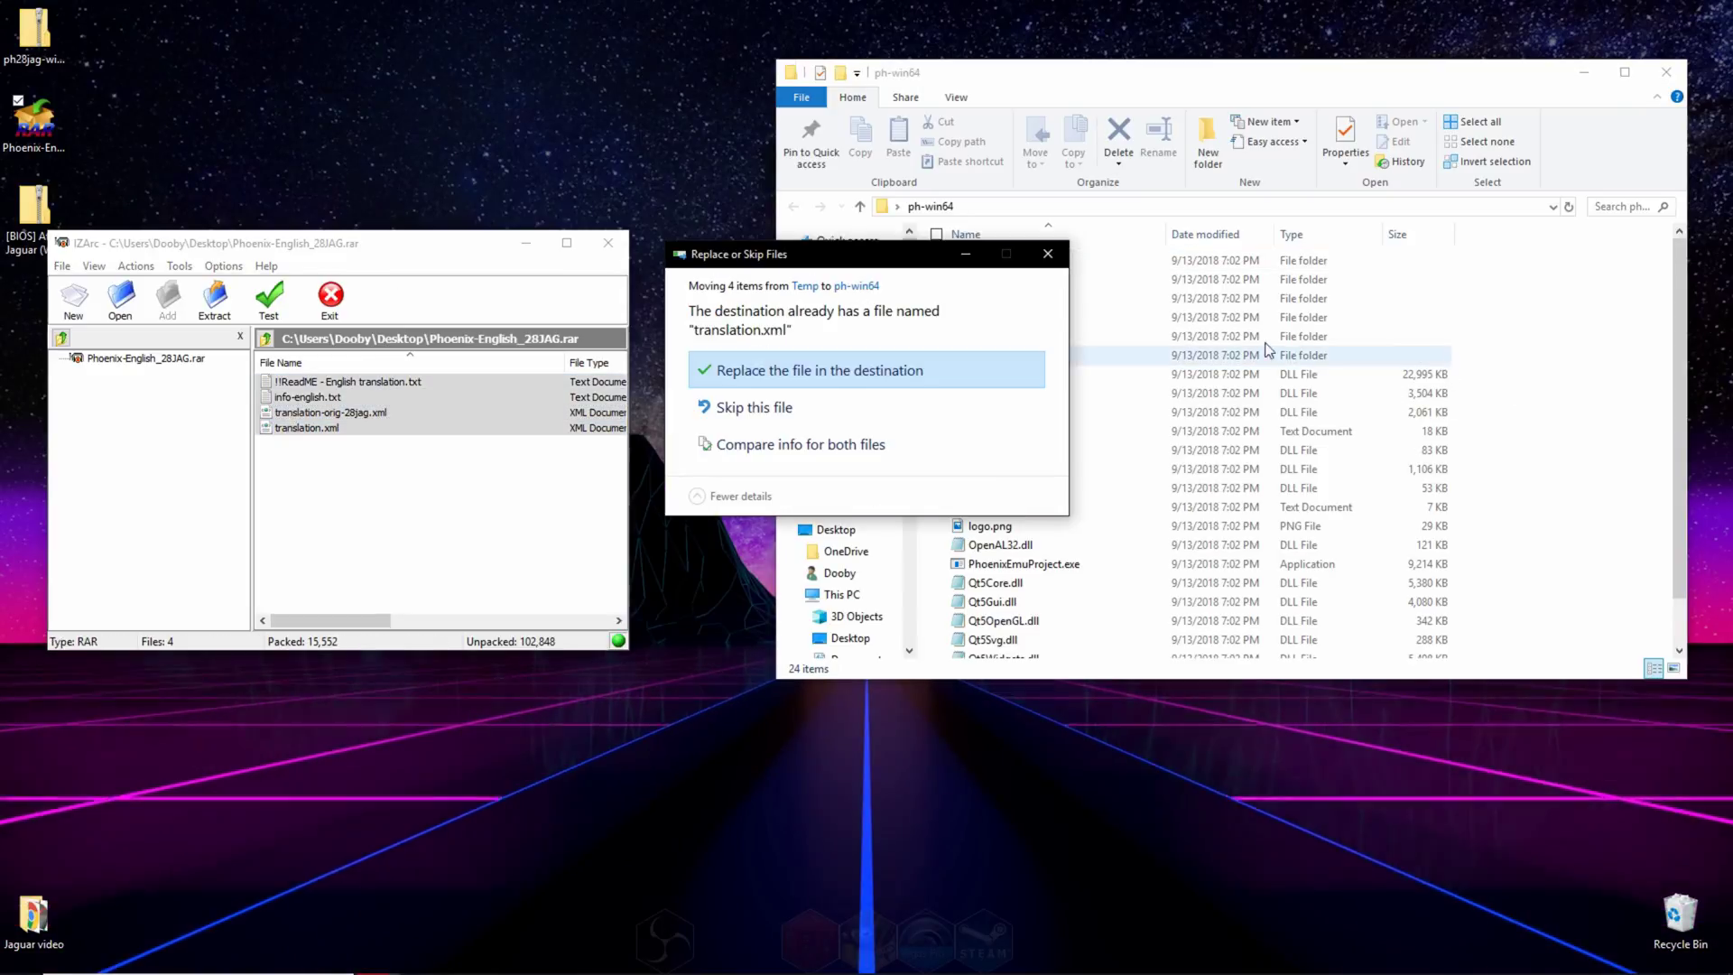
click(881, 383)
click(609, 243)
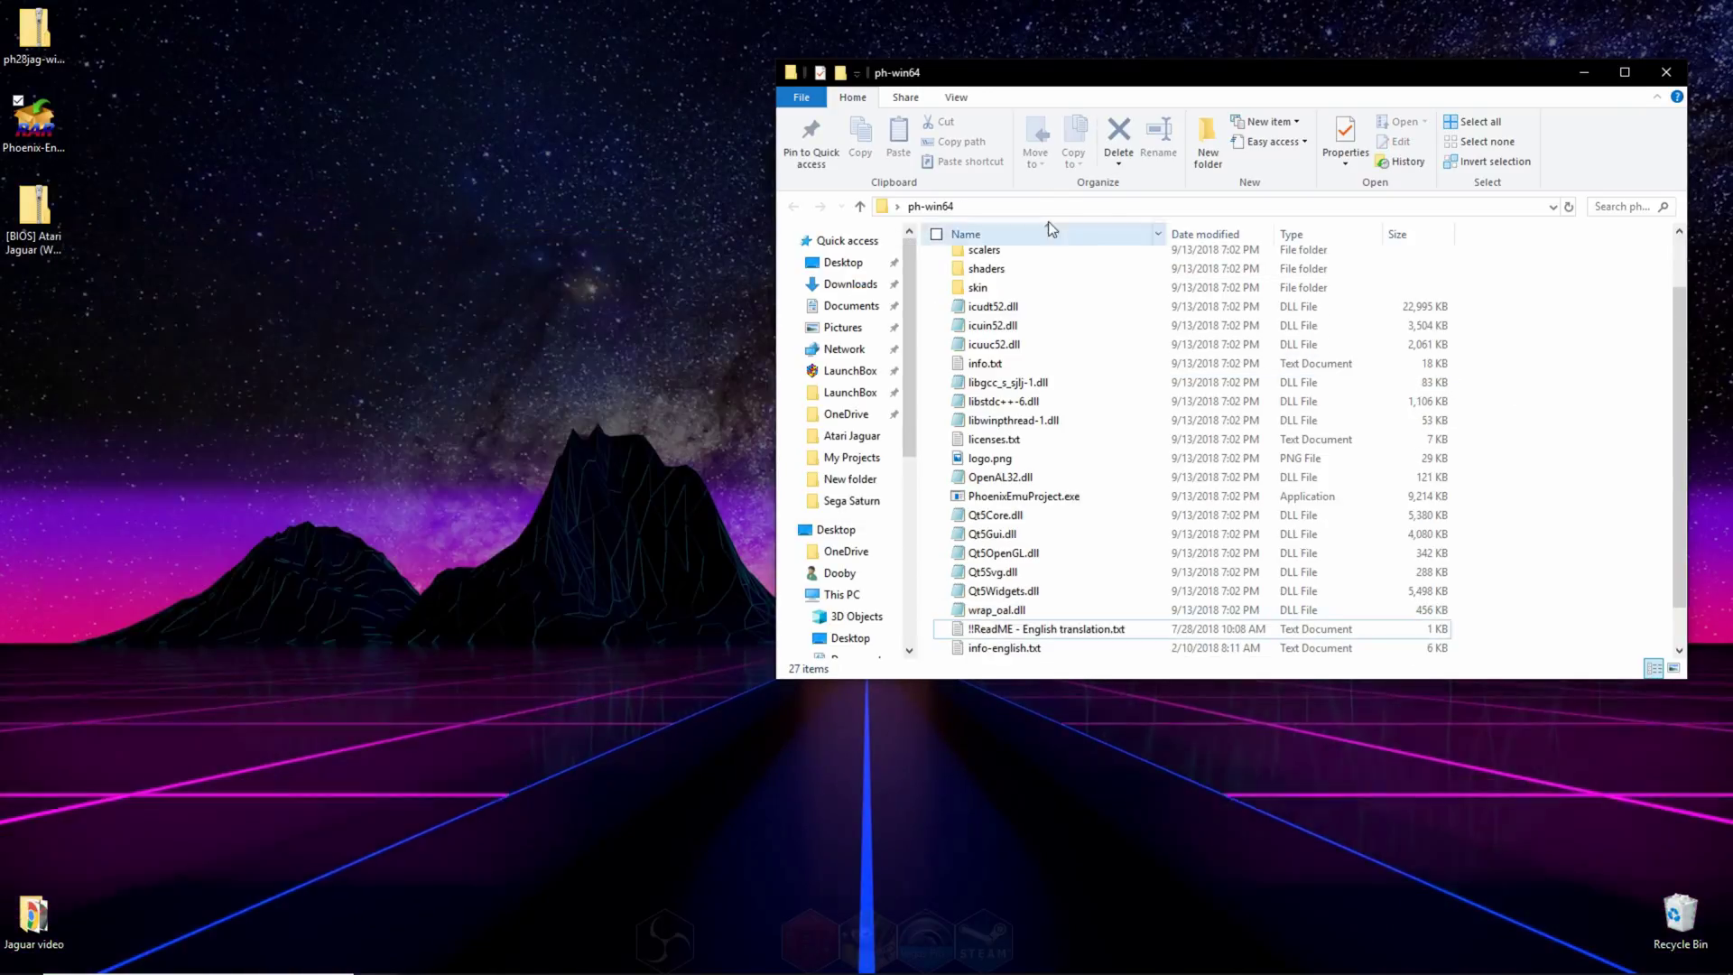
Step: Launch PhoenixEmuProject.exe and select each of the other console systems in turn, ending on Atari Jaguar
double_click(1029, 497)
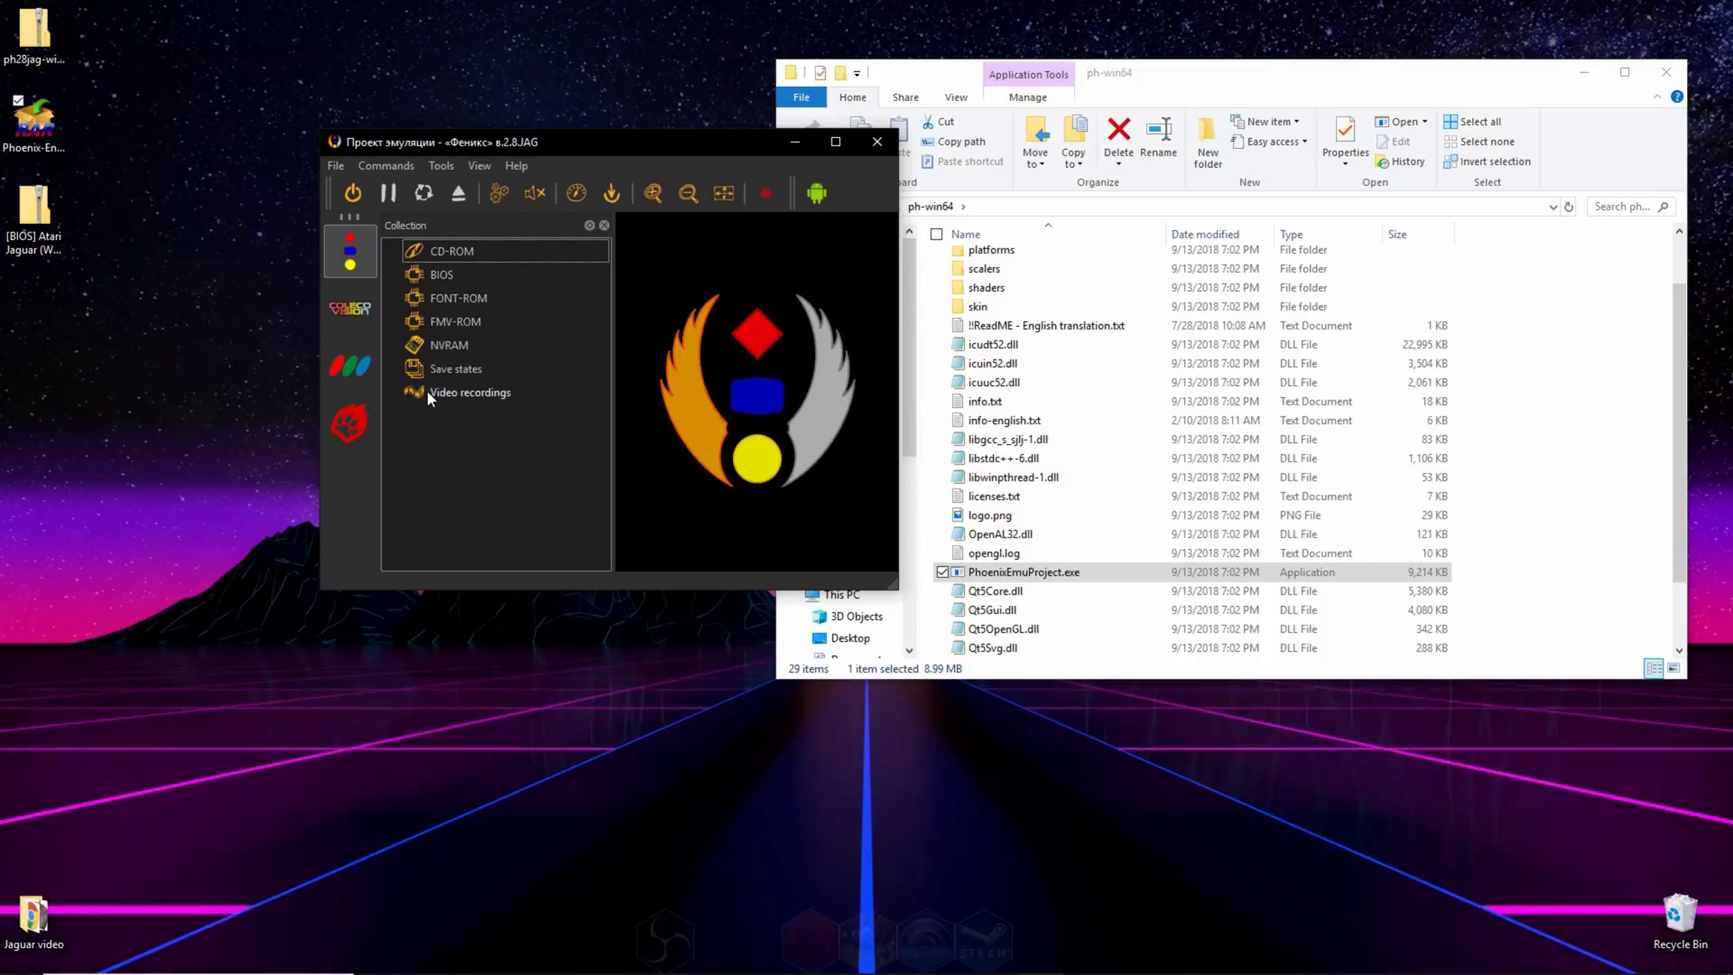
click(355, 317)
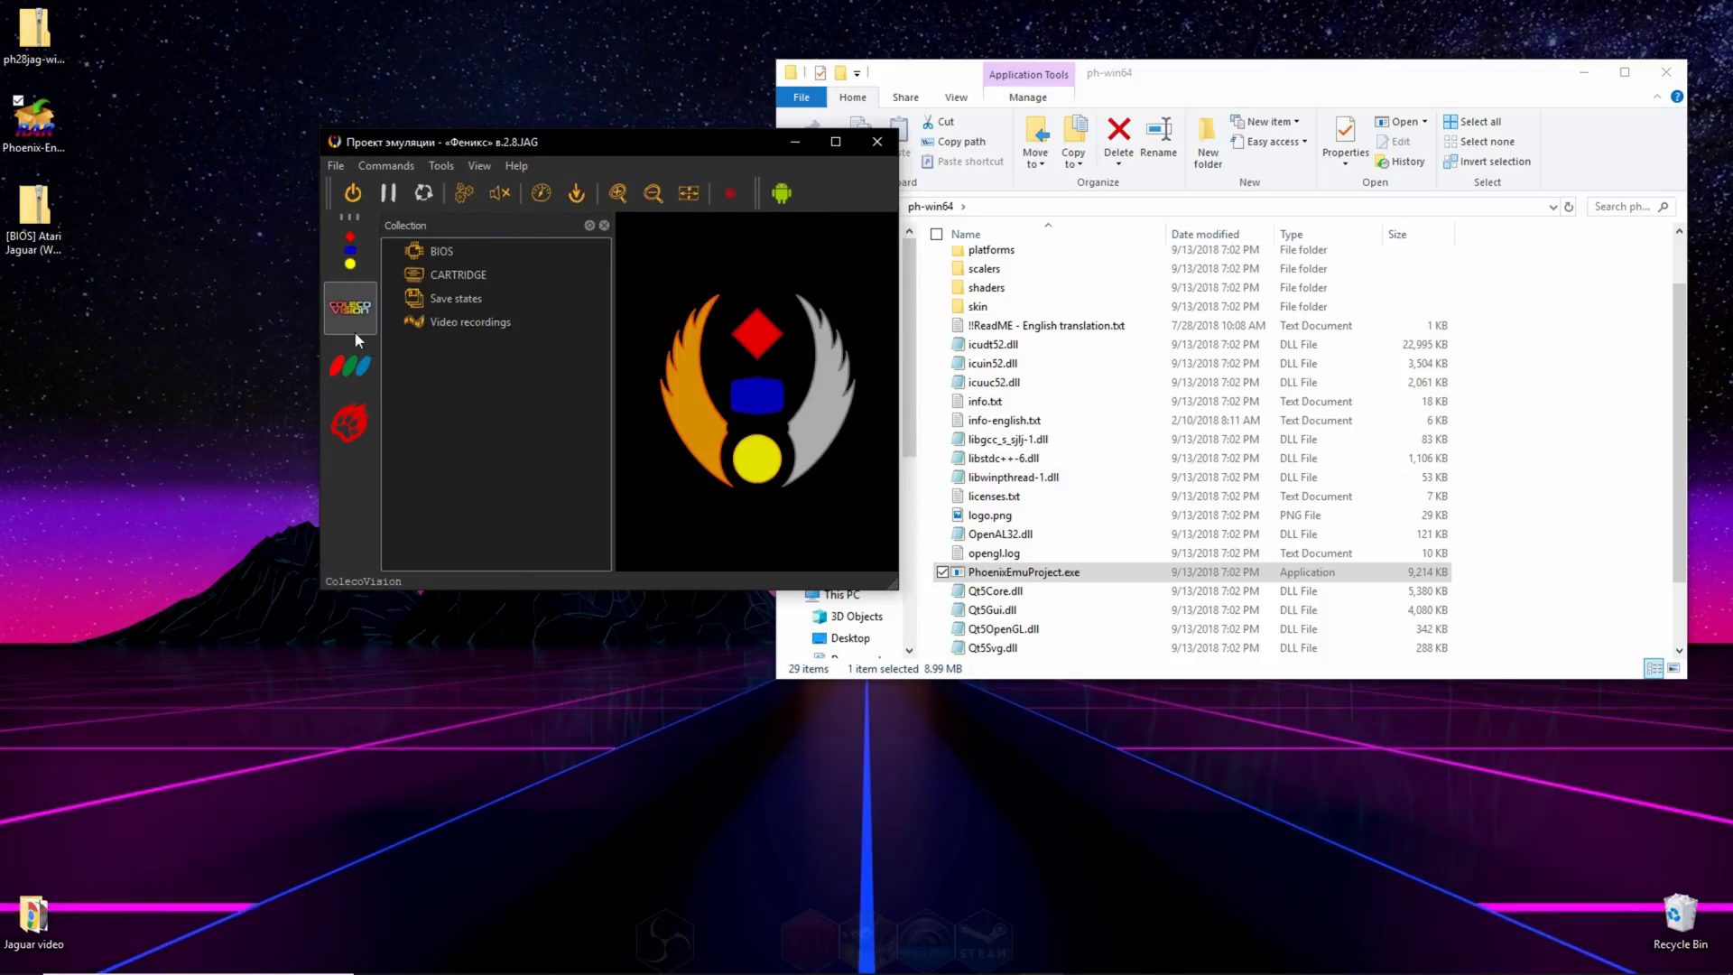
click(348, 368)
click(349, 421)
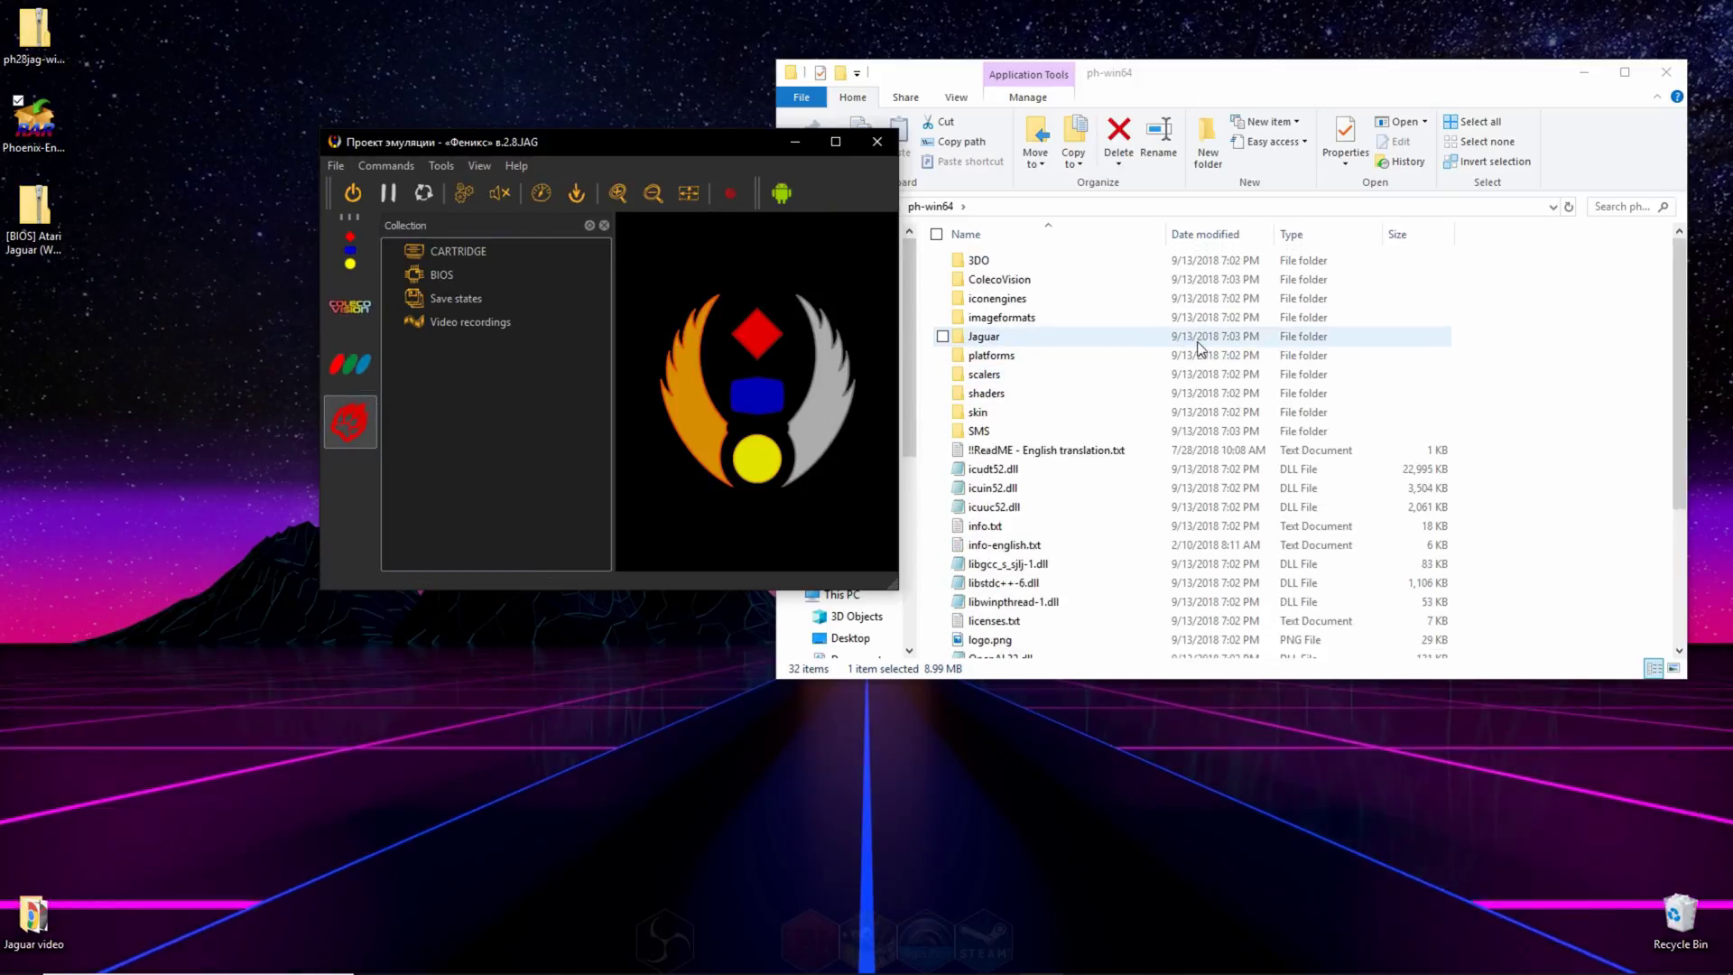
Step: Extract [BIOS] Atari Jaguar (World).j64 from its zip into the BIOS folder inside ph-win64's Jaguar folder, and close the archive
click(1004, 338)
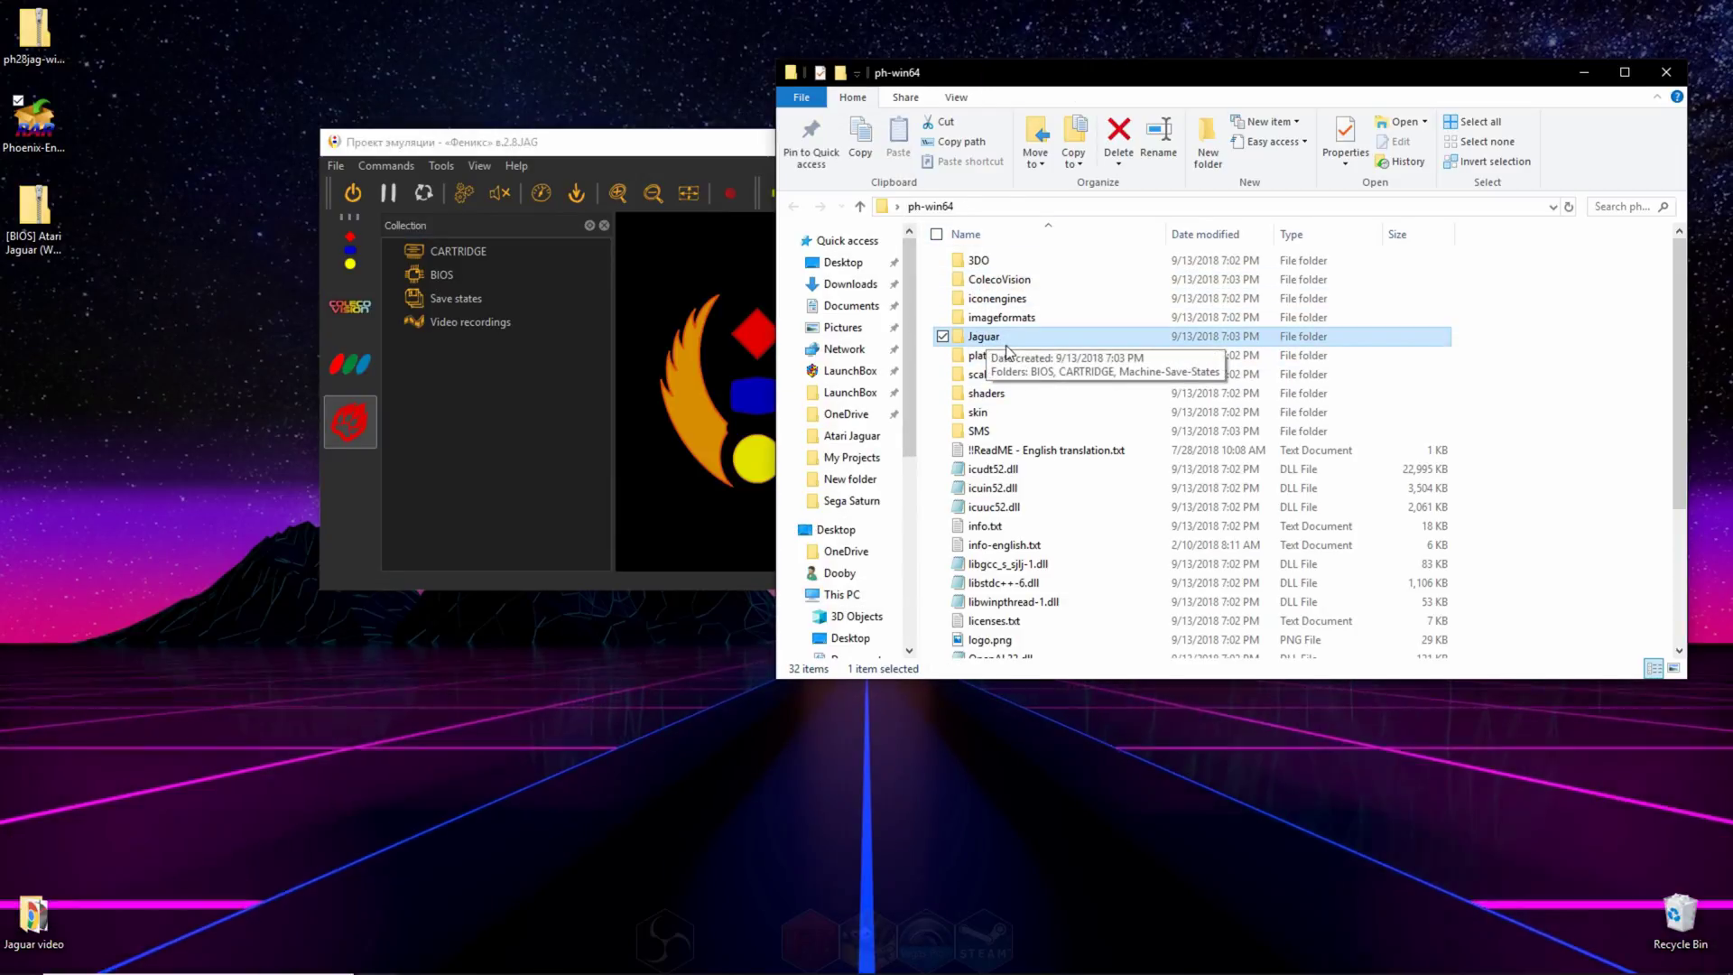
double_click(1004, 337)
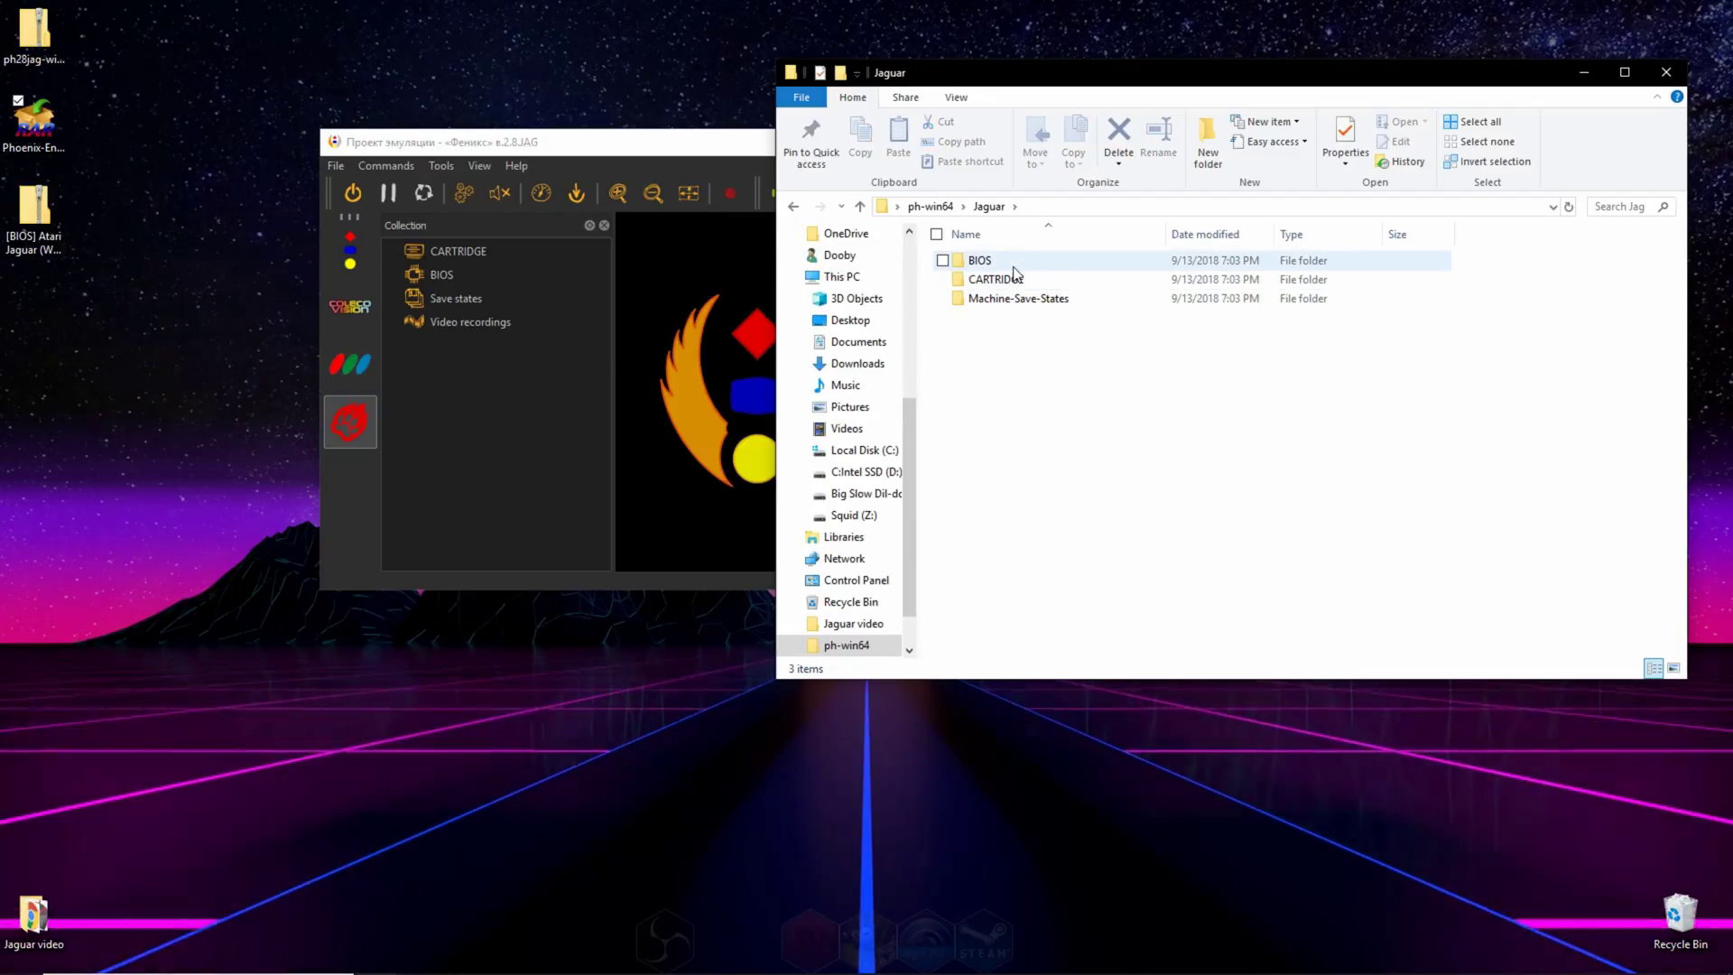
double_click(980, 261)
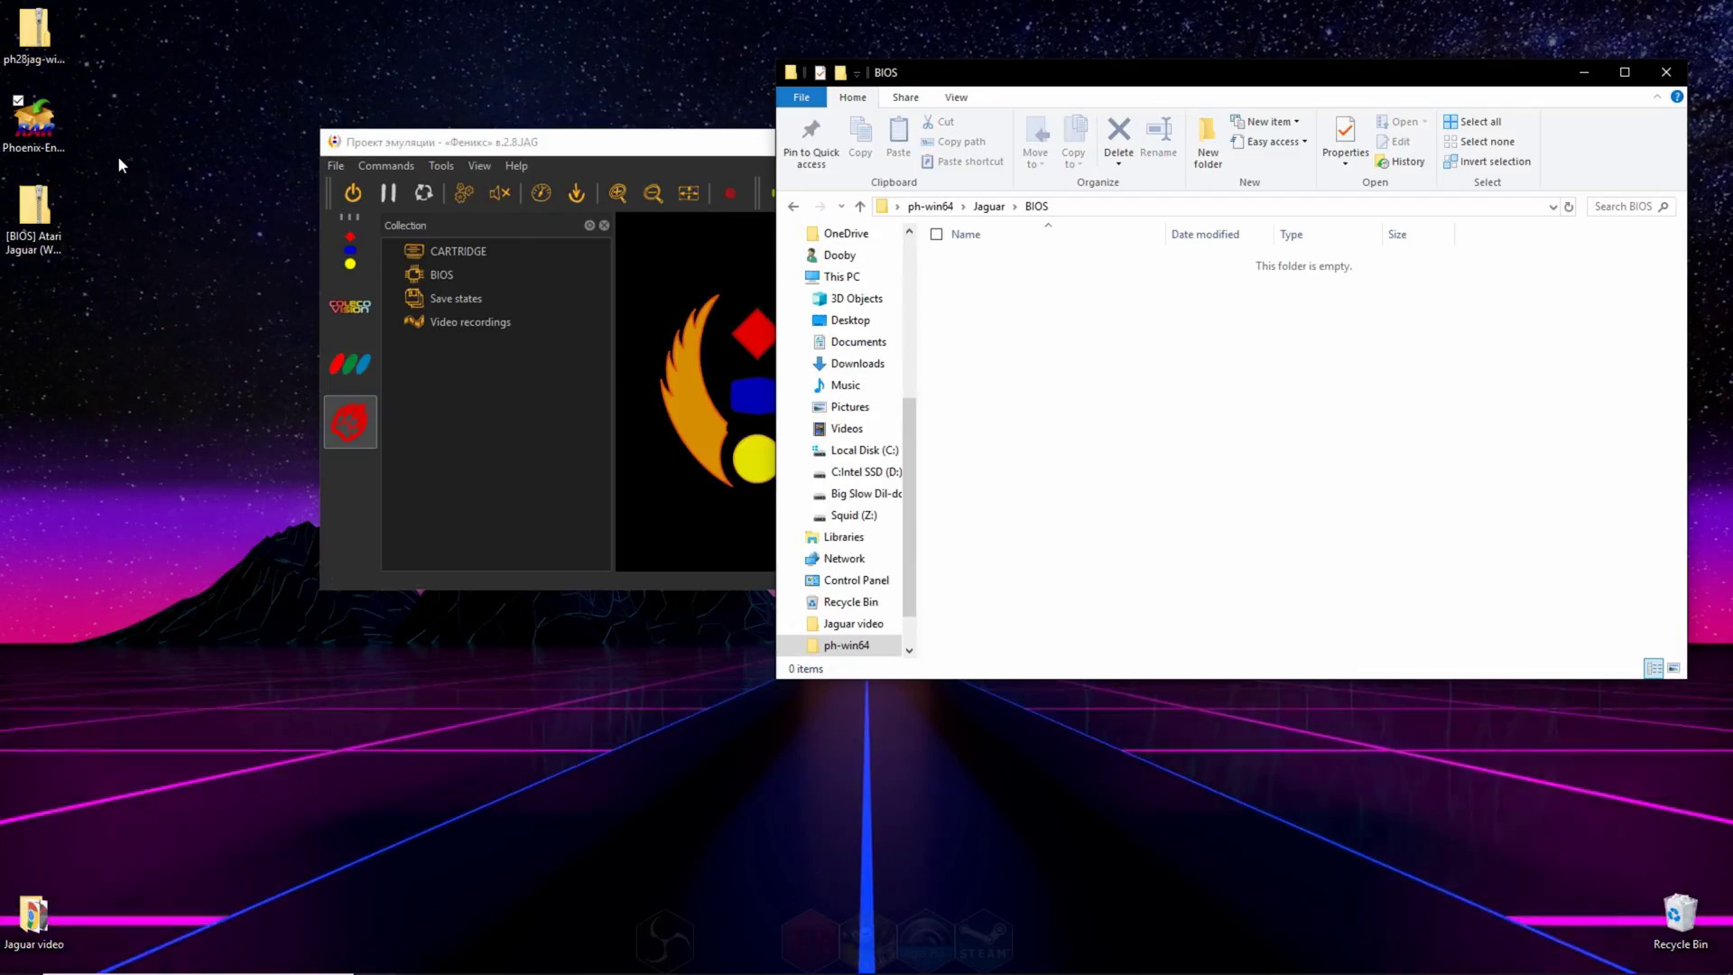
double_click(36, 217)
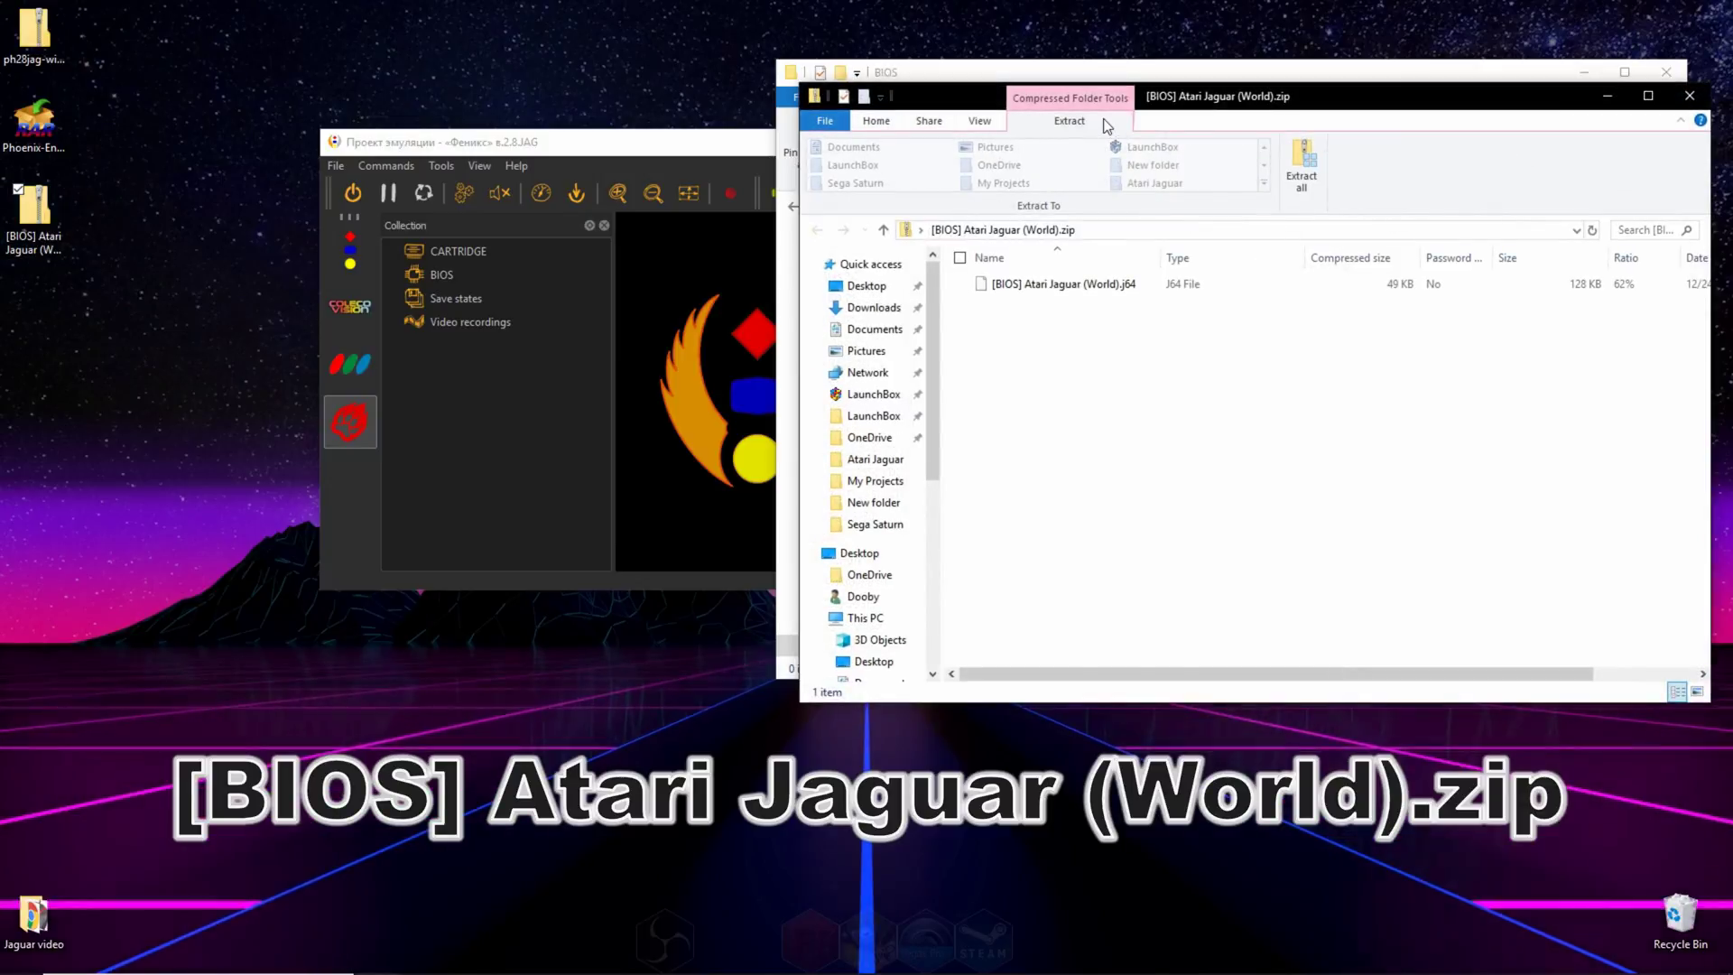
drag(1175, 106, 400, 110)
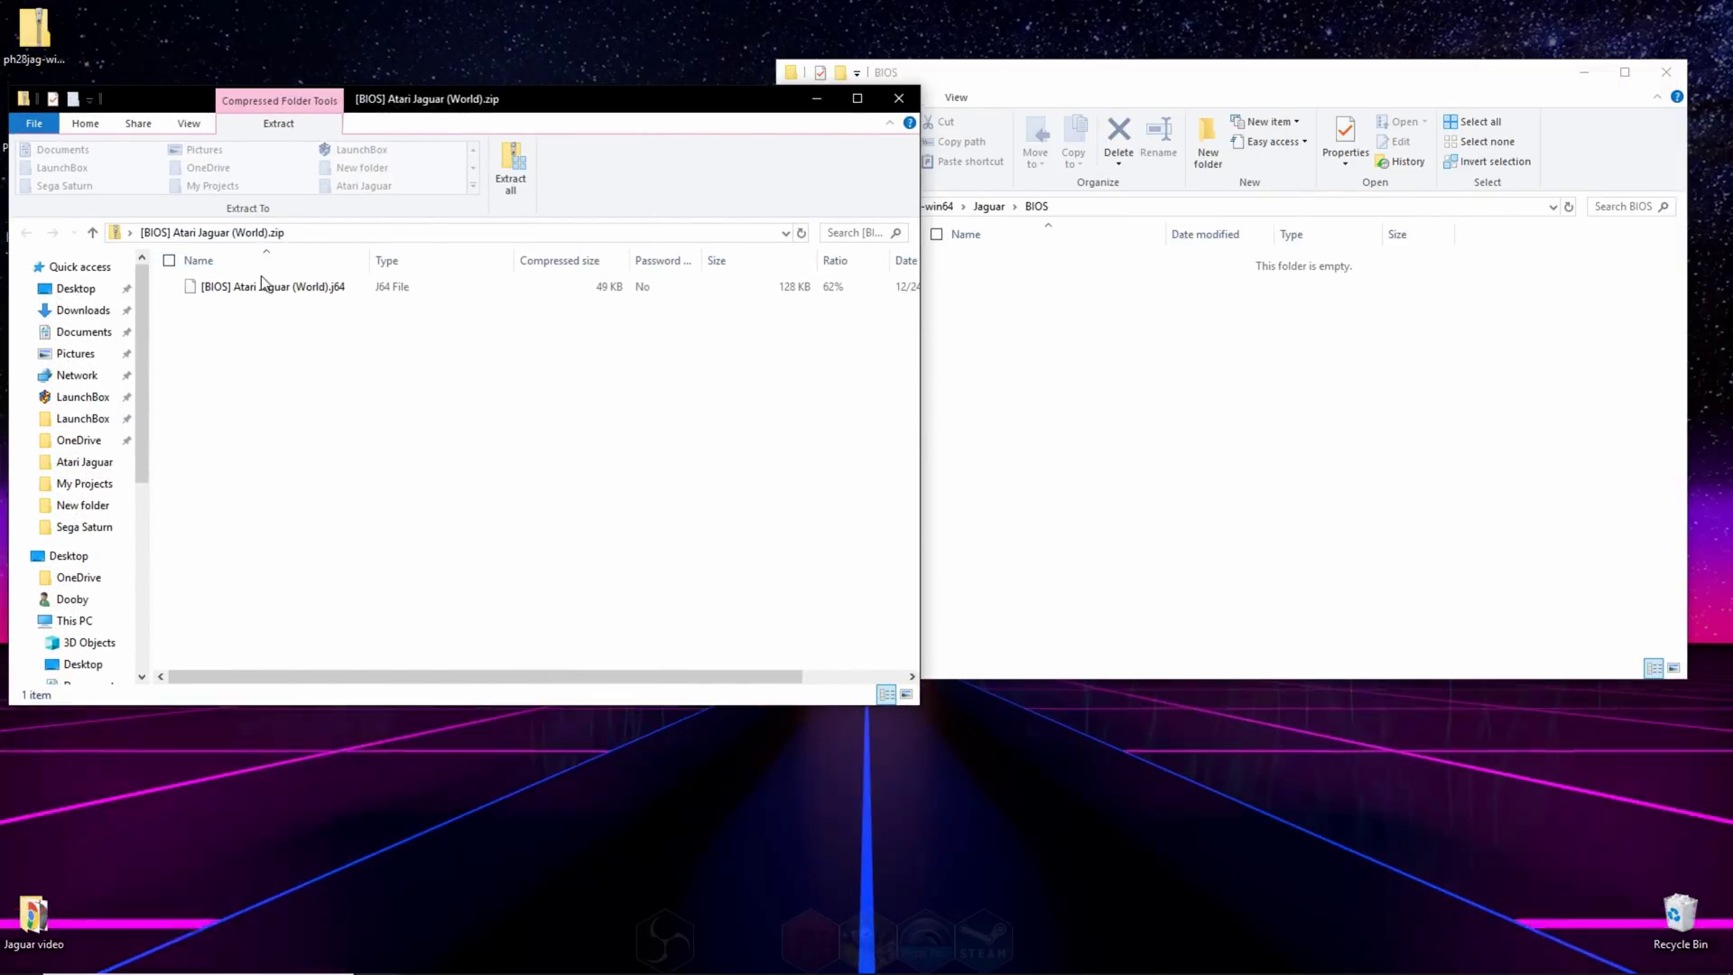
drag(242, 286, 1134, 344)
click(654, 112)
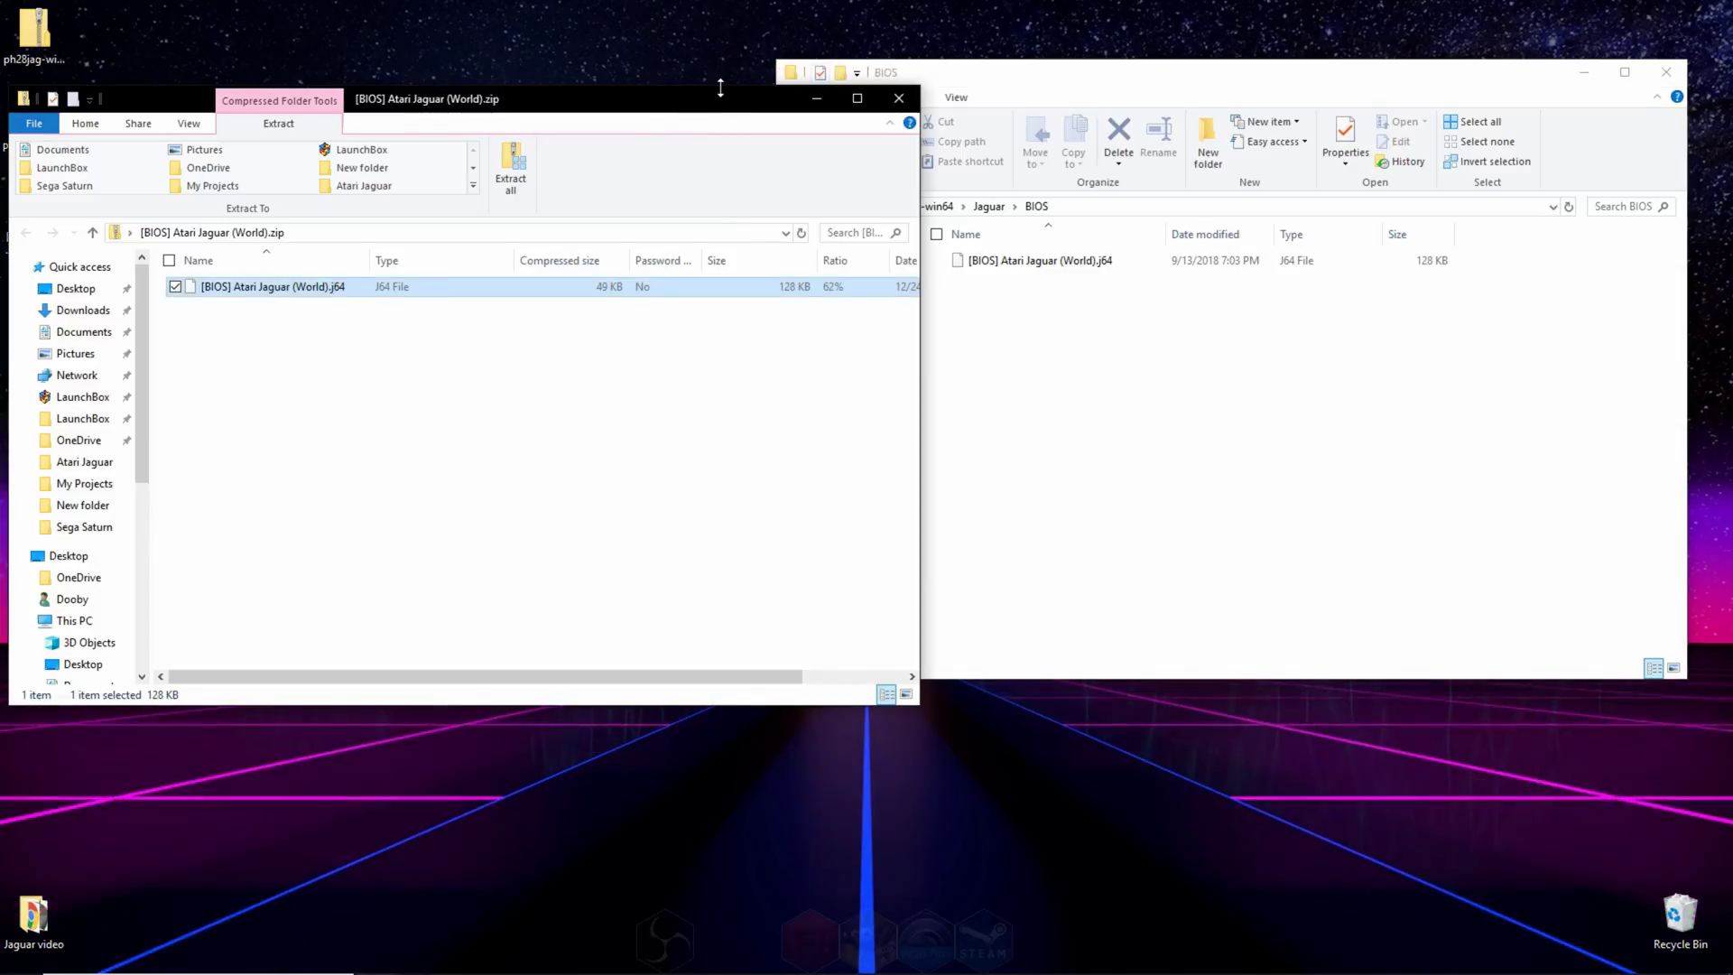
click(898, 98)
Step: Copy all the .jag game files from the LaunchBox Atari Jaguar games folder into the CARTRIDGE folder inside ph-win64's Jaguar folder
click(794, 206)
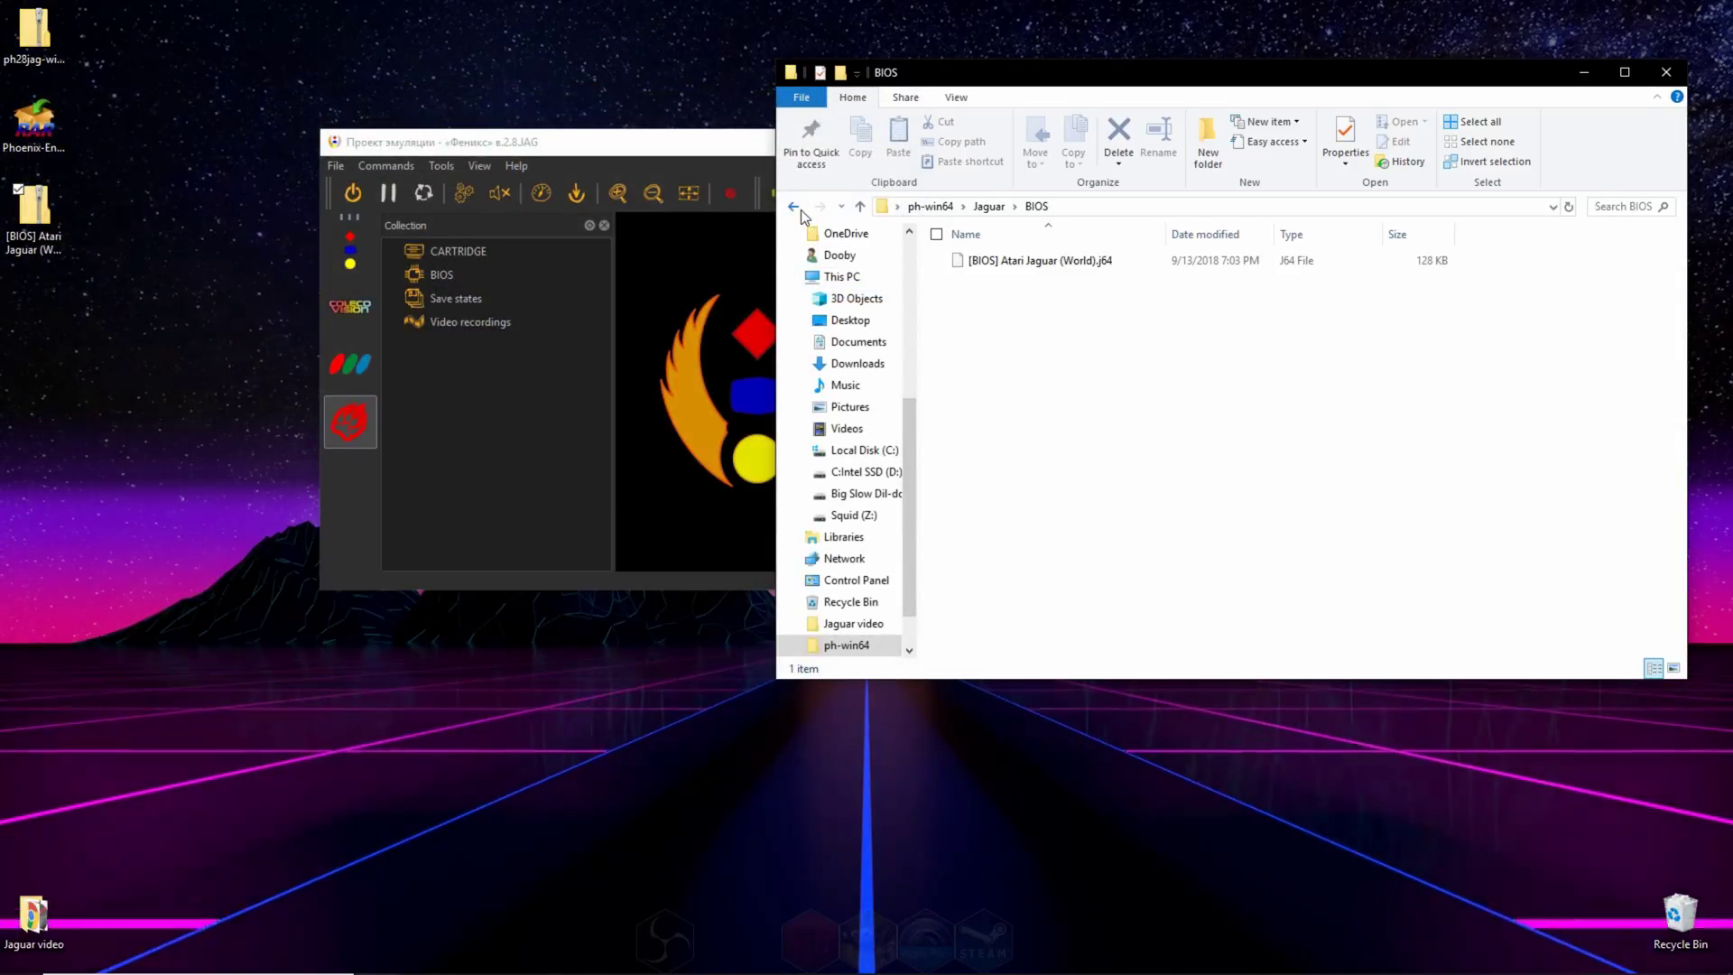
click(984, 287)
double_click(984, 287)
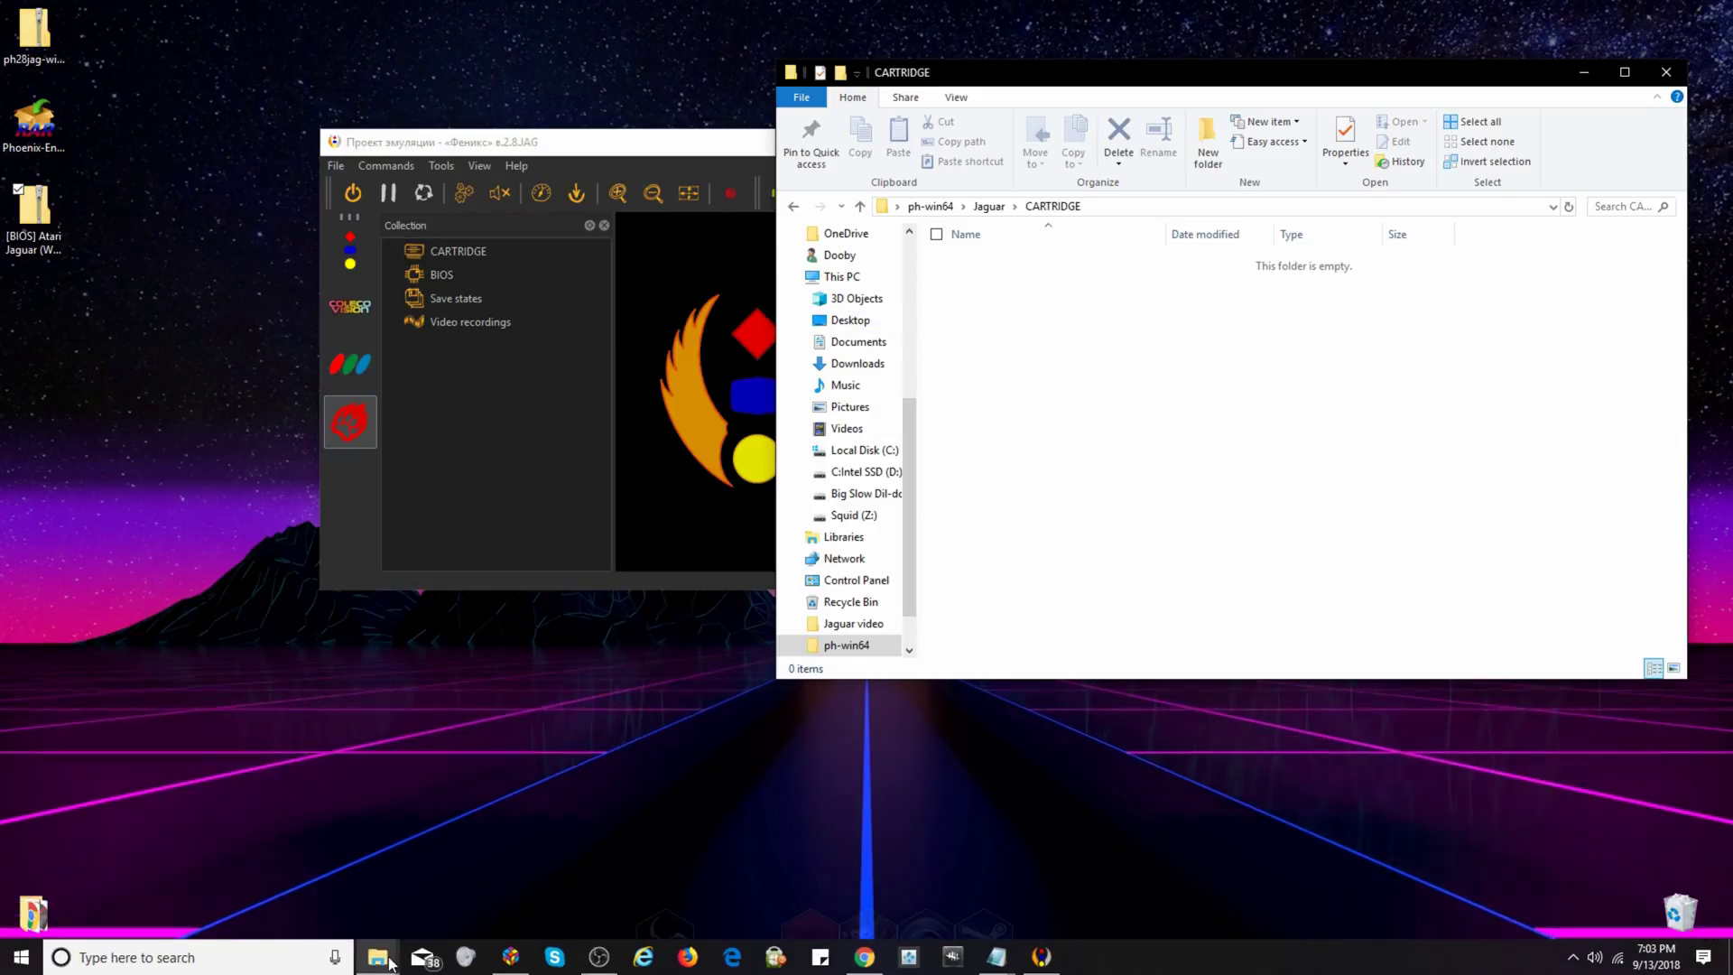
click(379, 955)
click(434, 889)
key(ctrl+a)
ctrl+click(307, 286)
ctrl+click(307, 305)
right_click(306, 364)
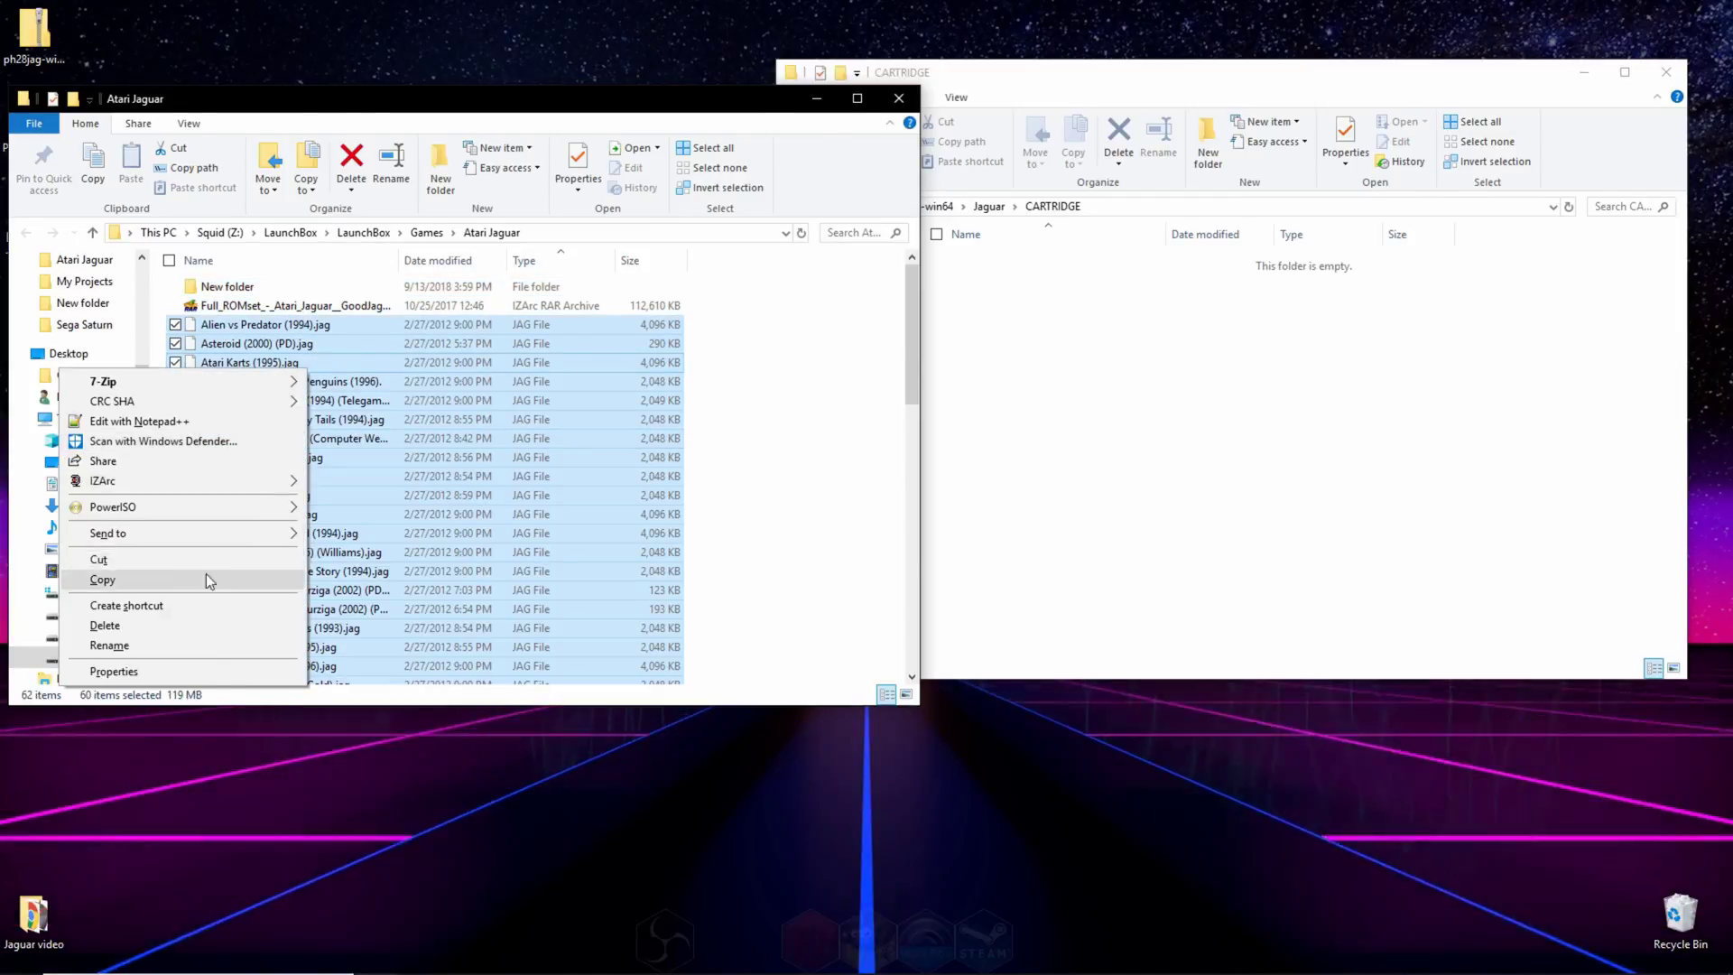
click(209, 580)
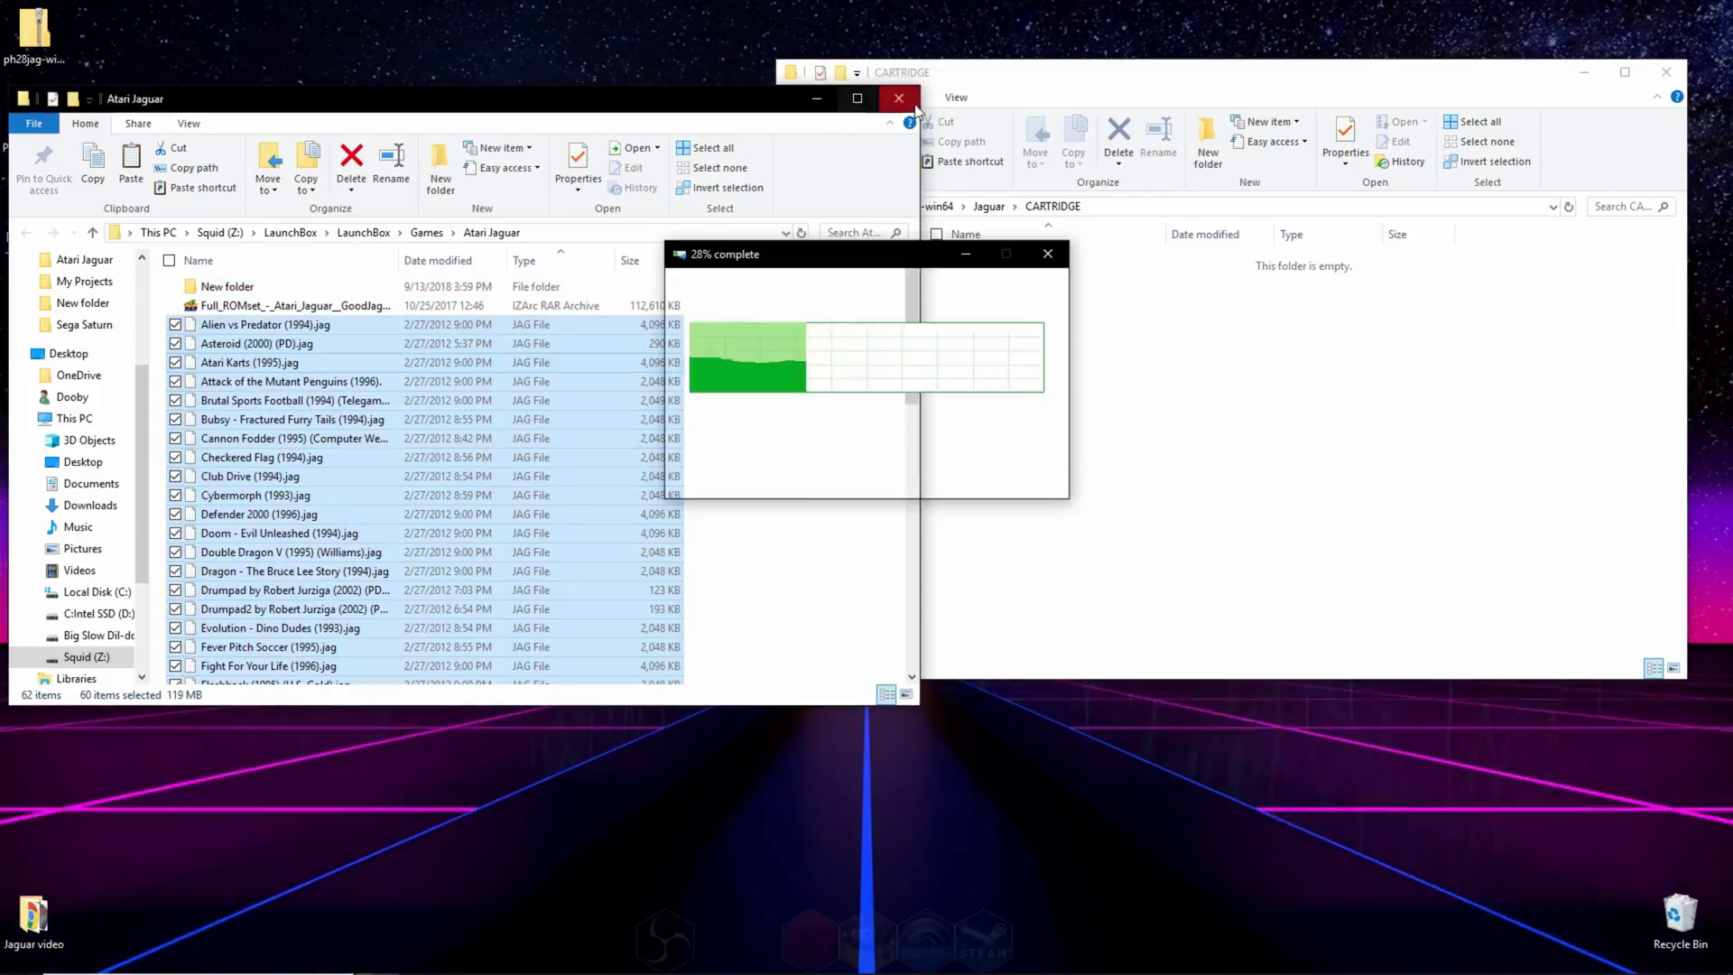
click(913, 104)
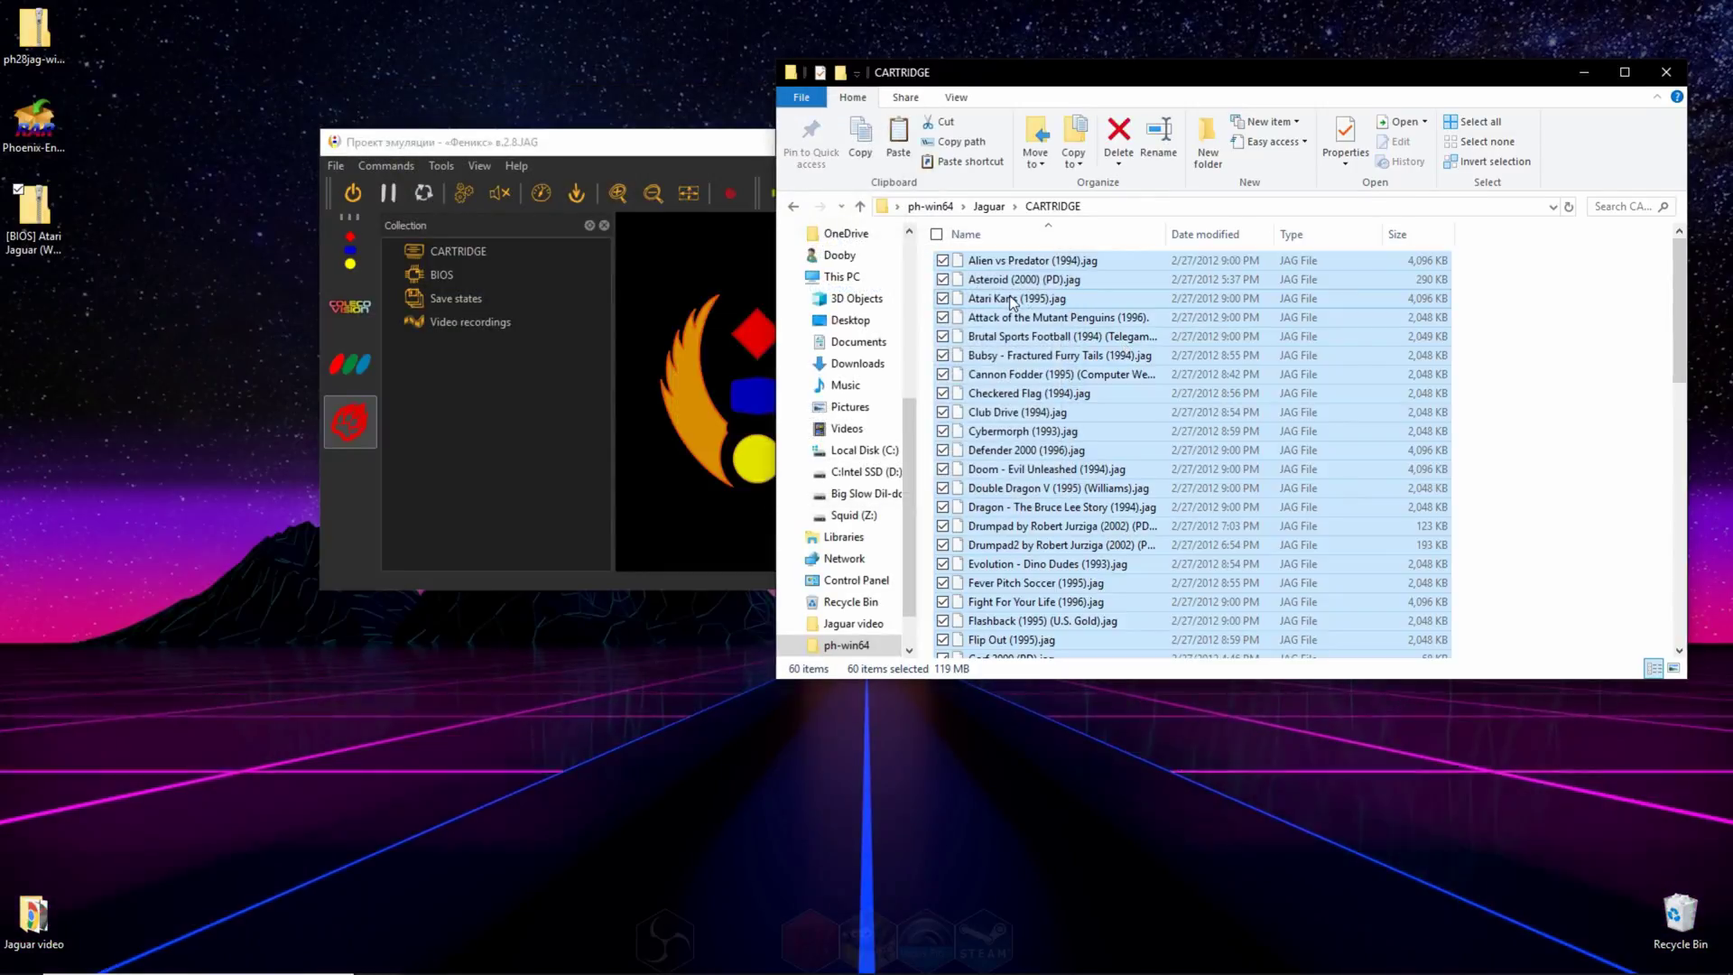
Step: Add [BIOS] Atari Jaguar (World).j64 from the Jaguar BIOS folder to the Phoenix collection and select it as the active BIOS
click(792, 206)
click(792, 206)
click(722, 235)
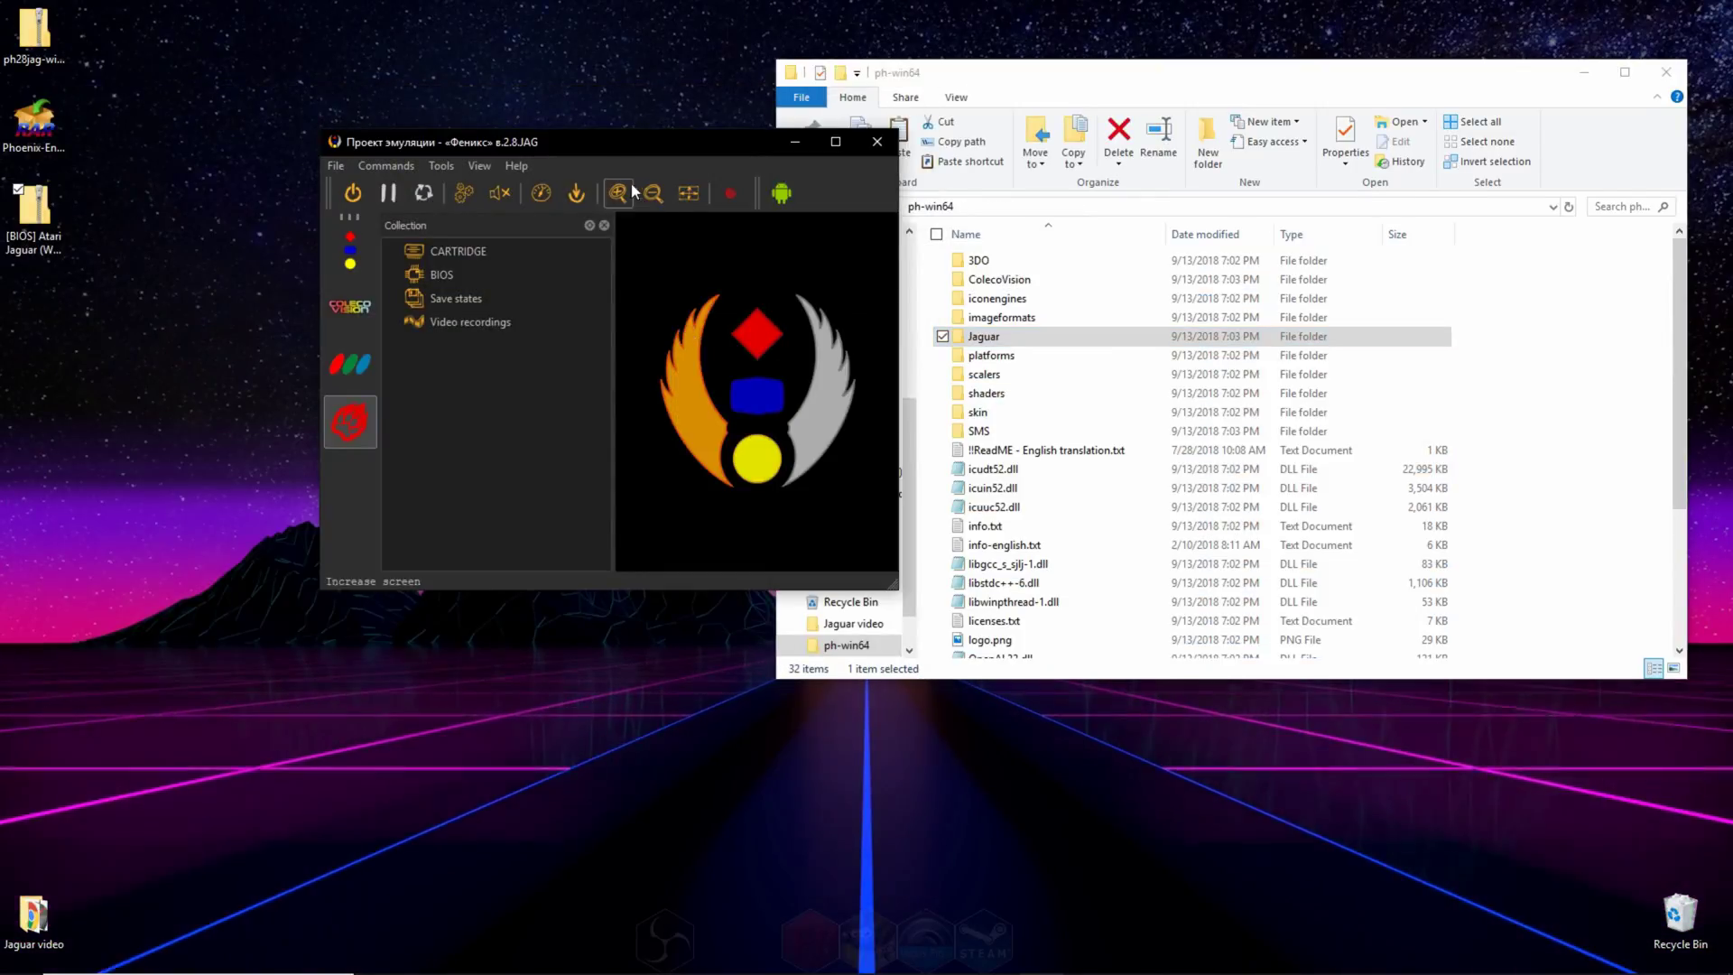
click(335, 165)
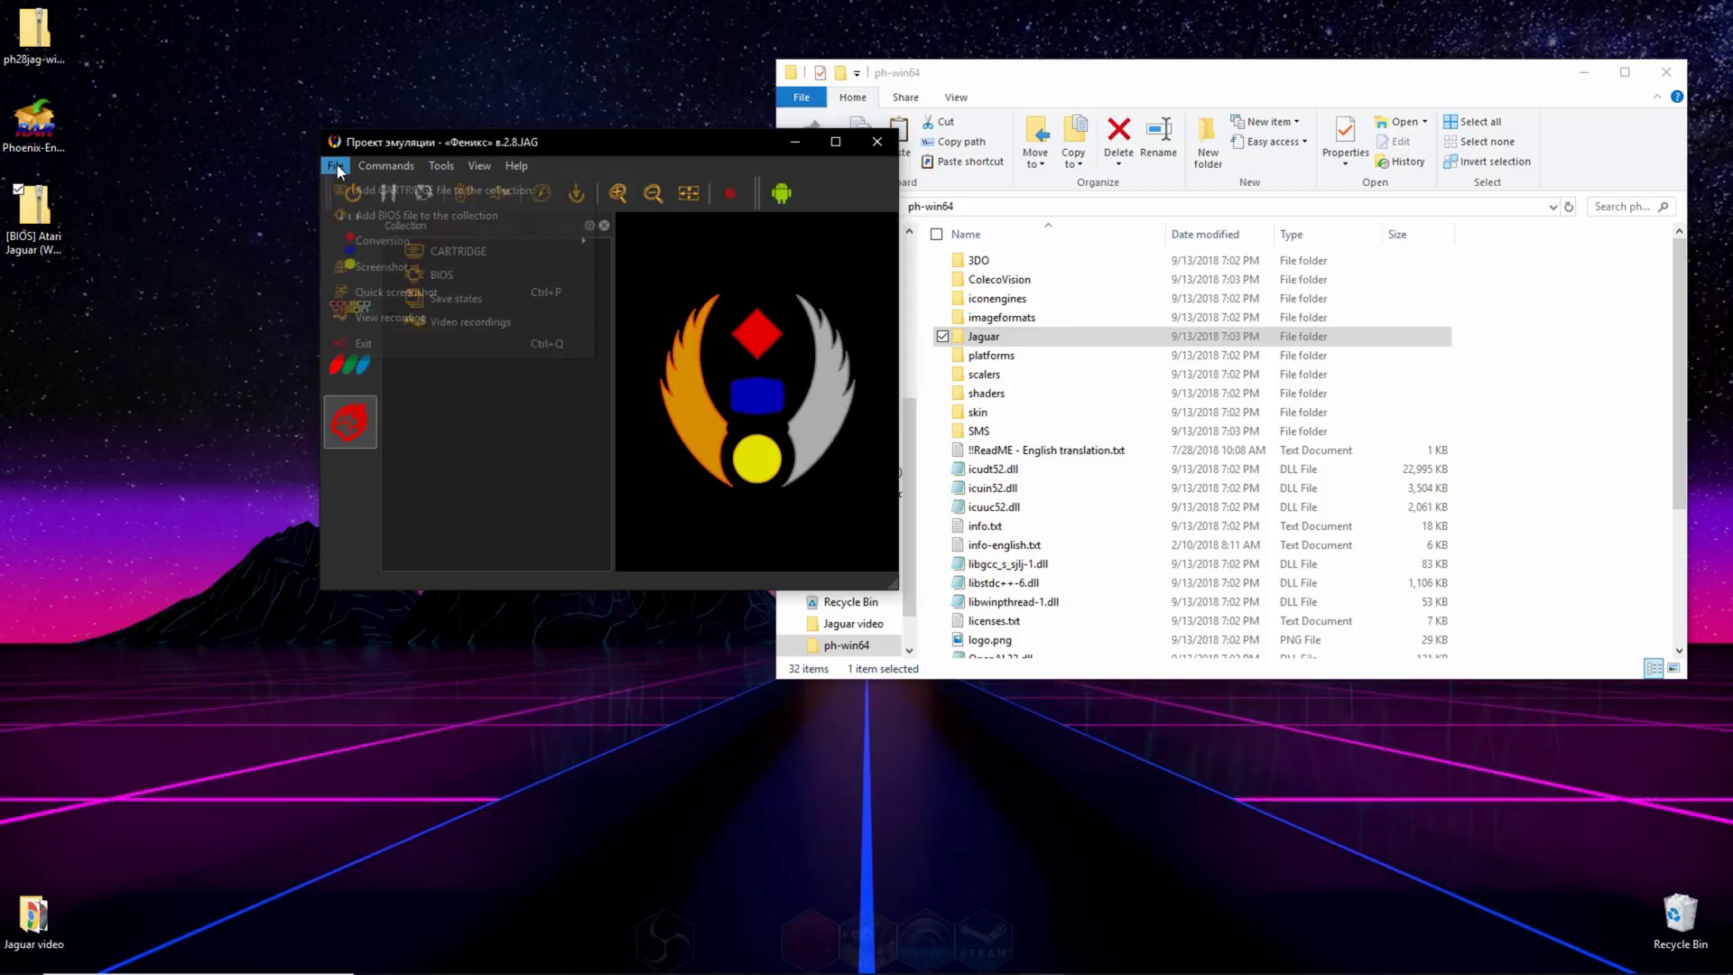
click(372, 219)
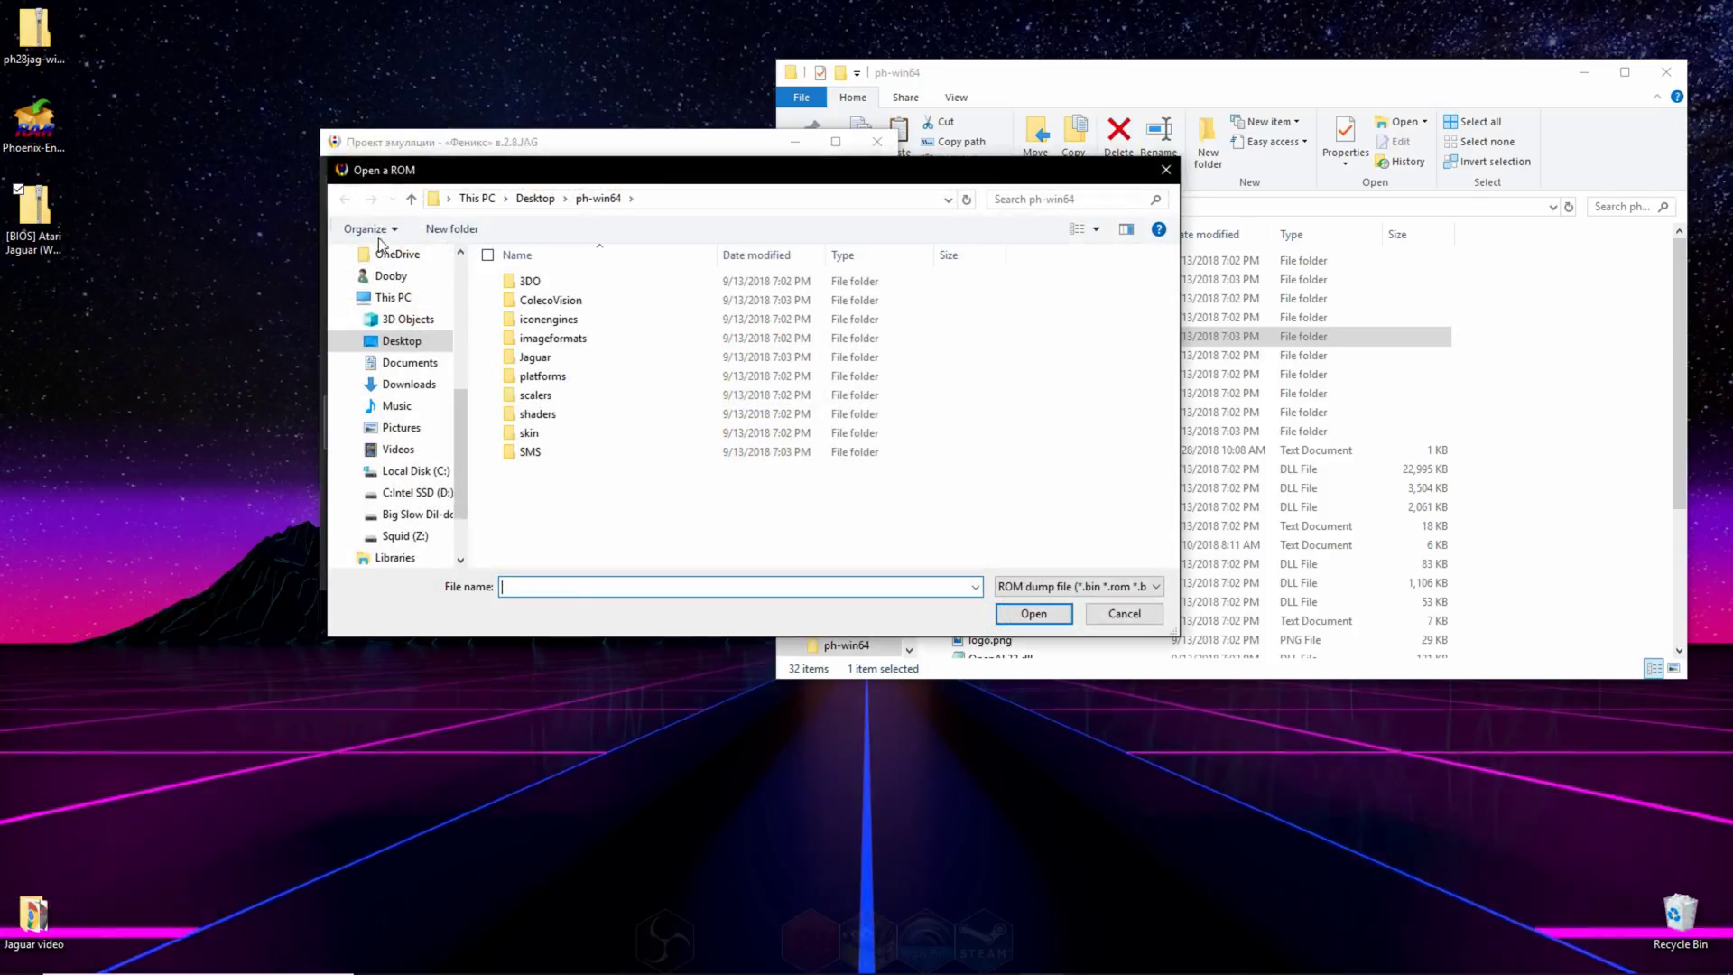
double_click(538, 357)
double_click(566, 281)
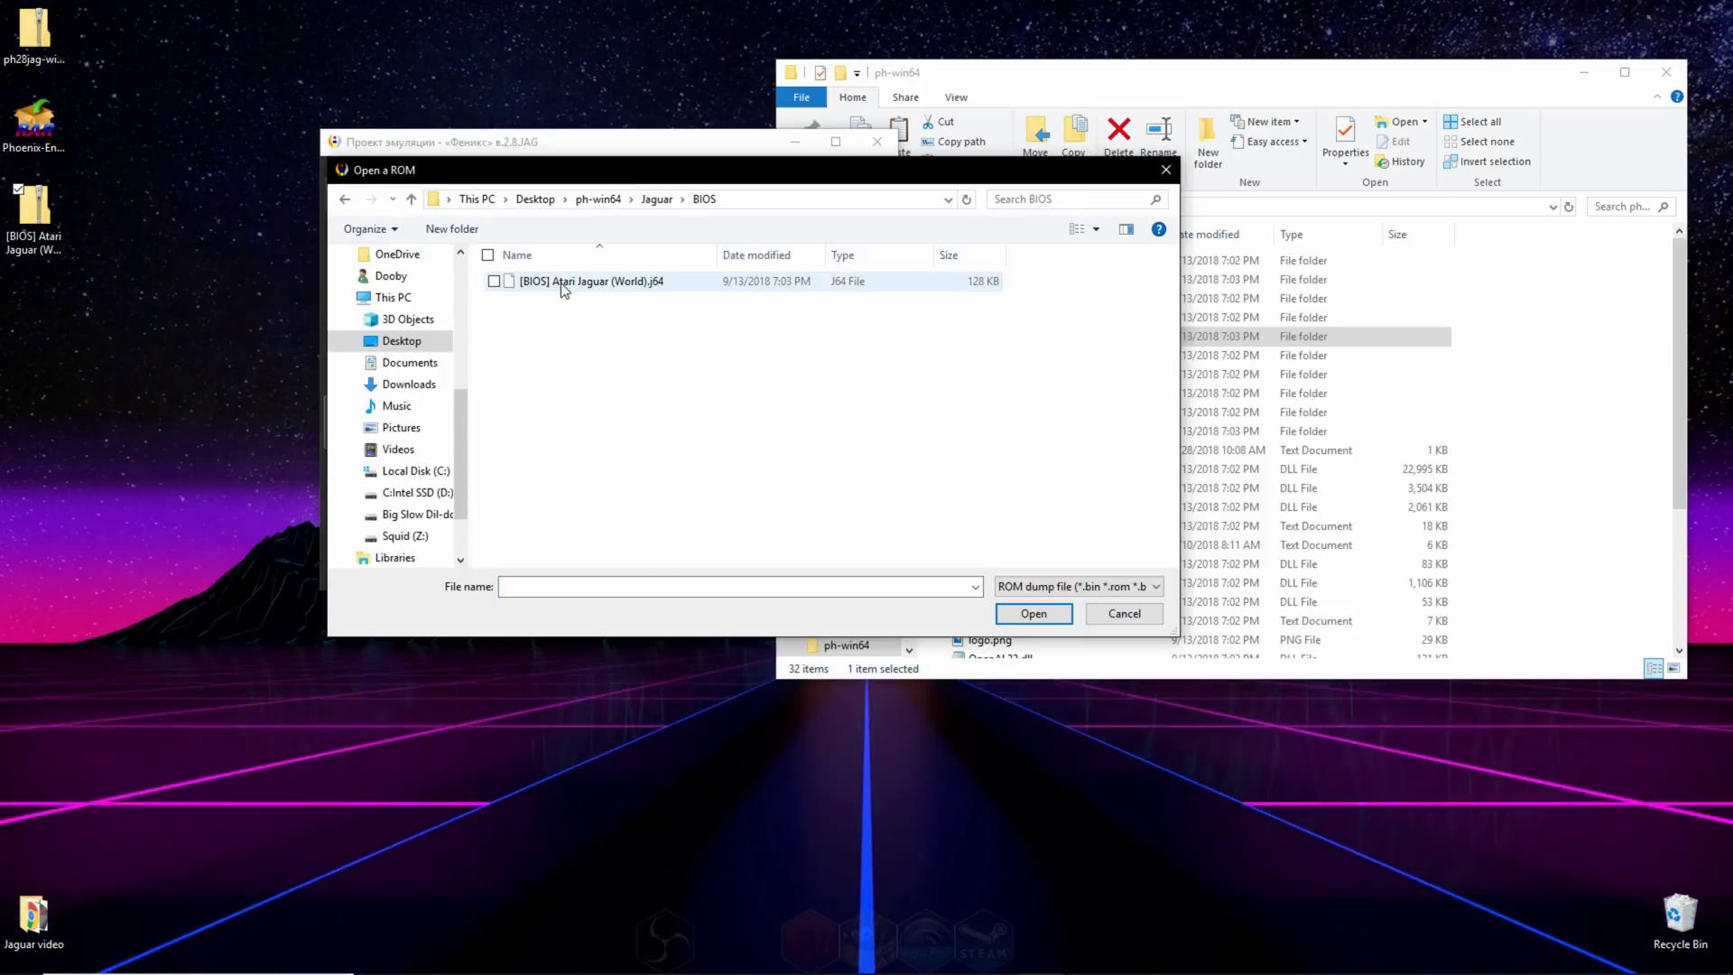
double_click(561, 284)
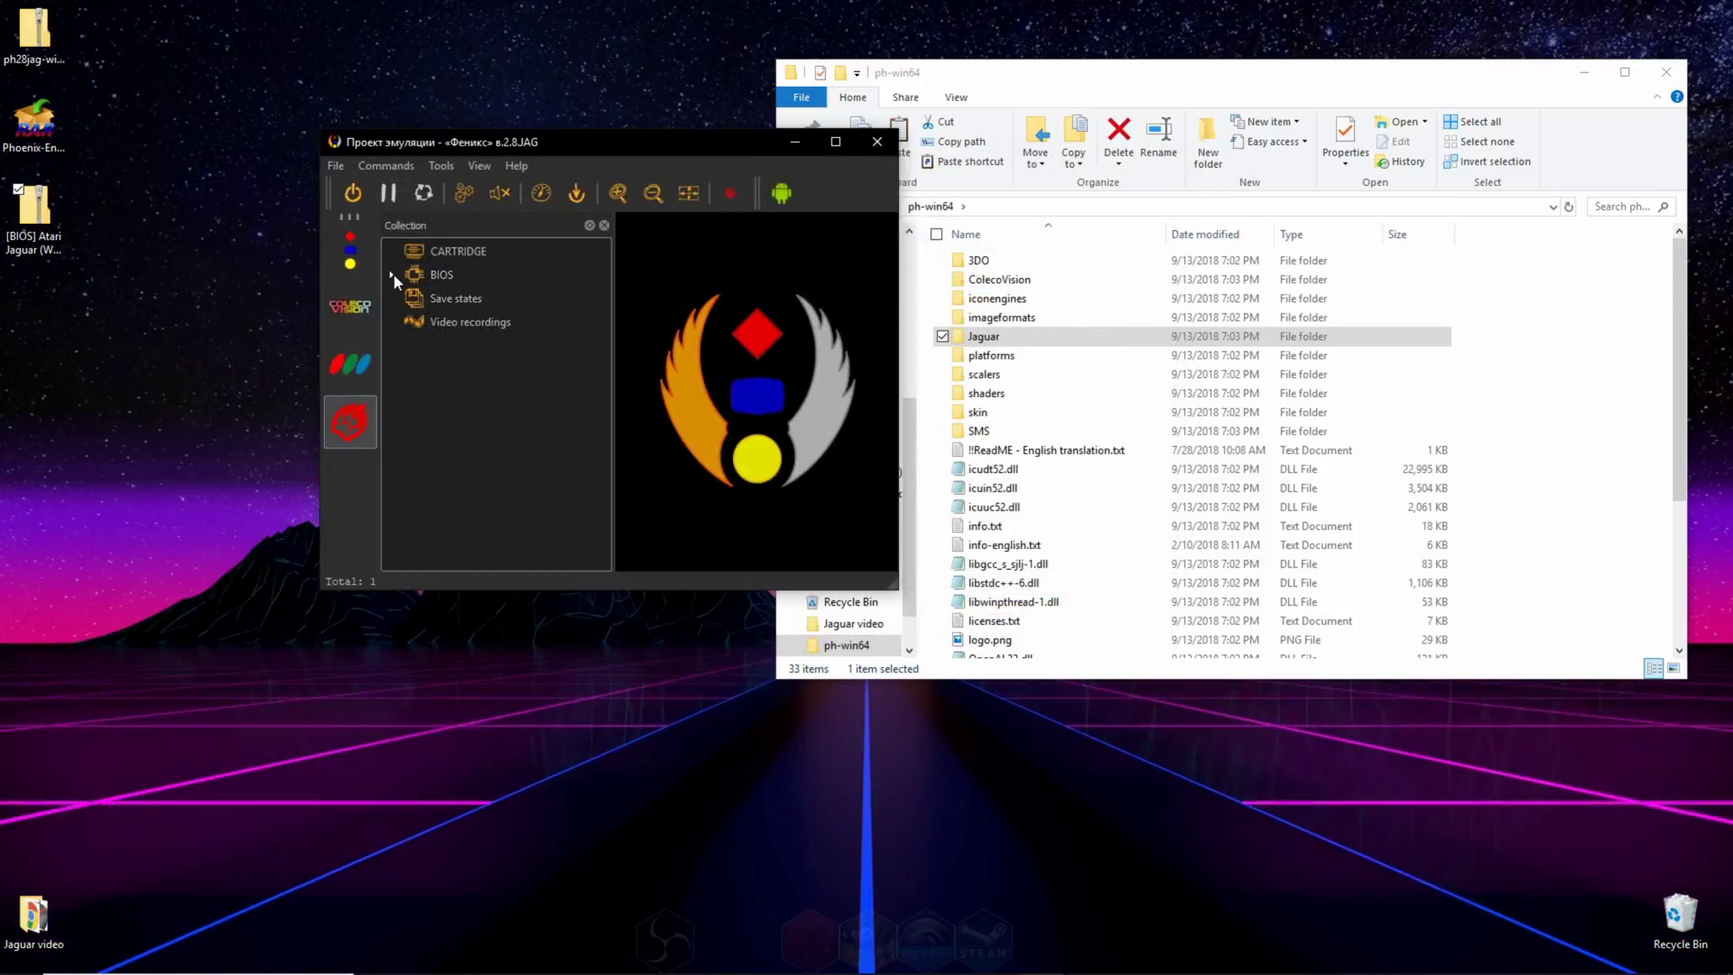
click(389, 273)
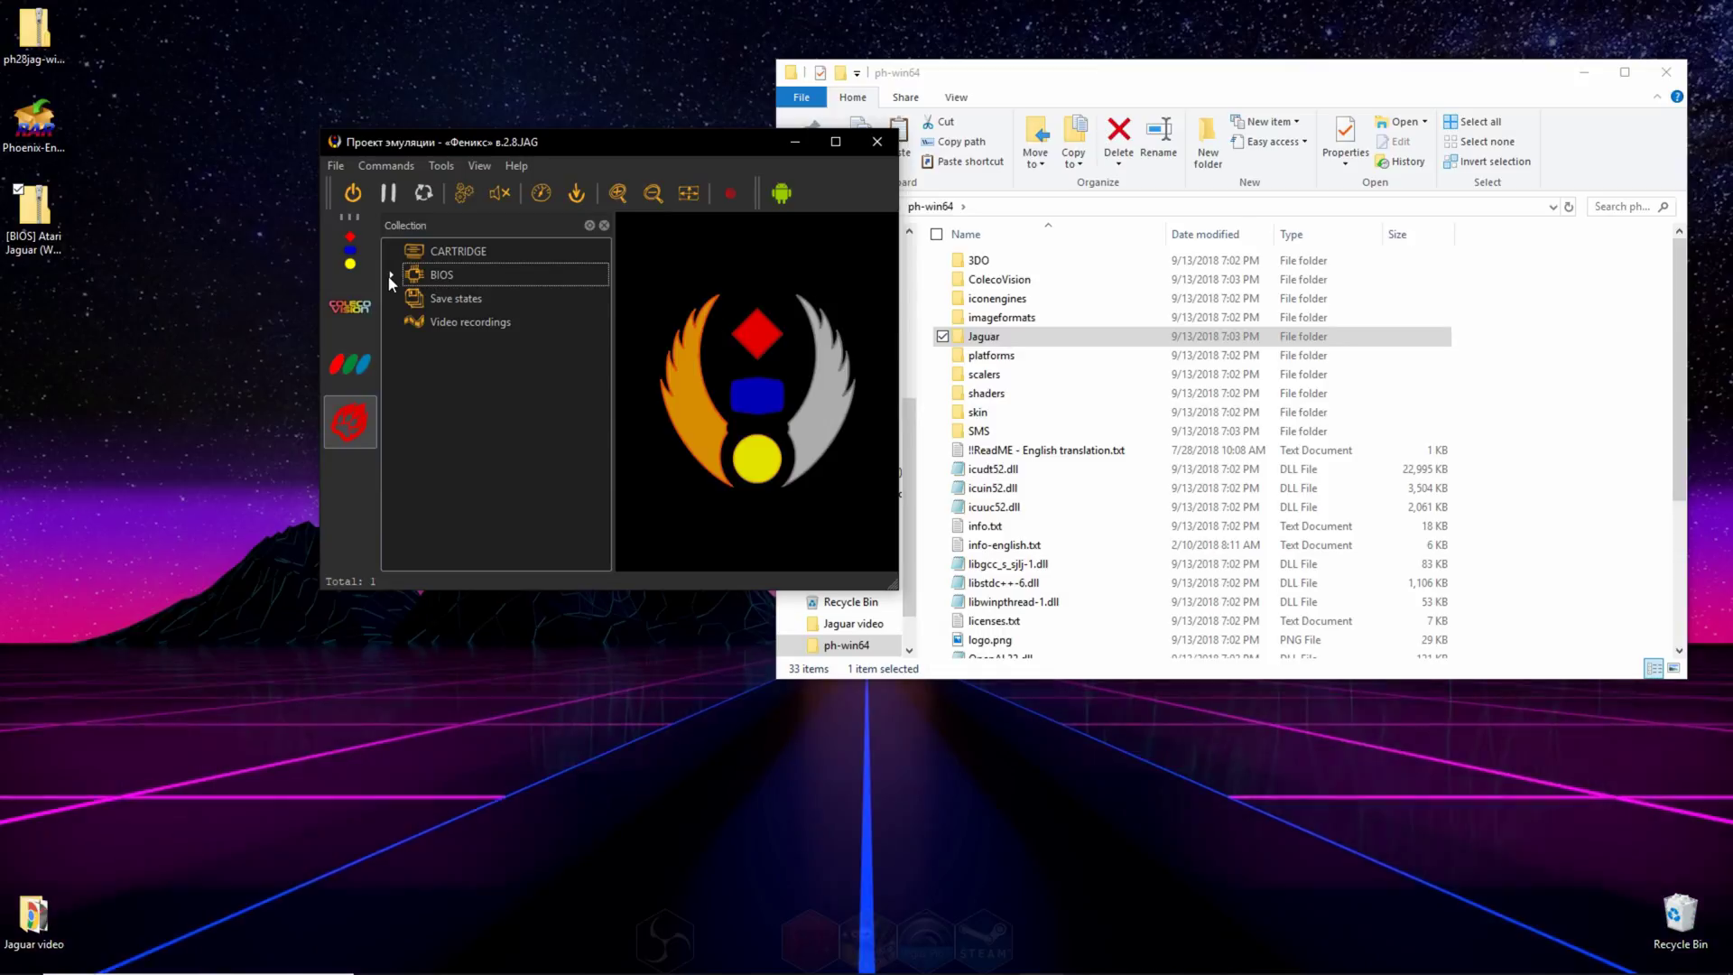
click(474, 302)
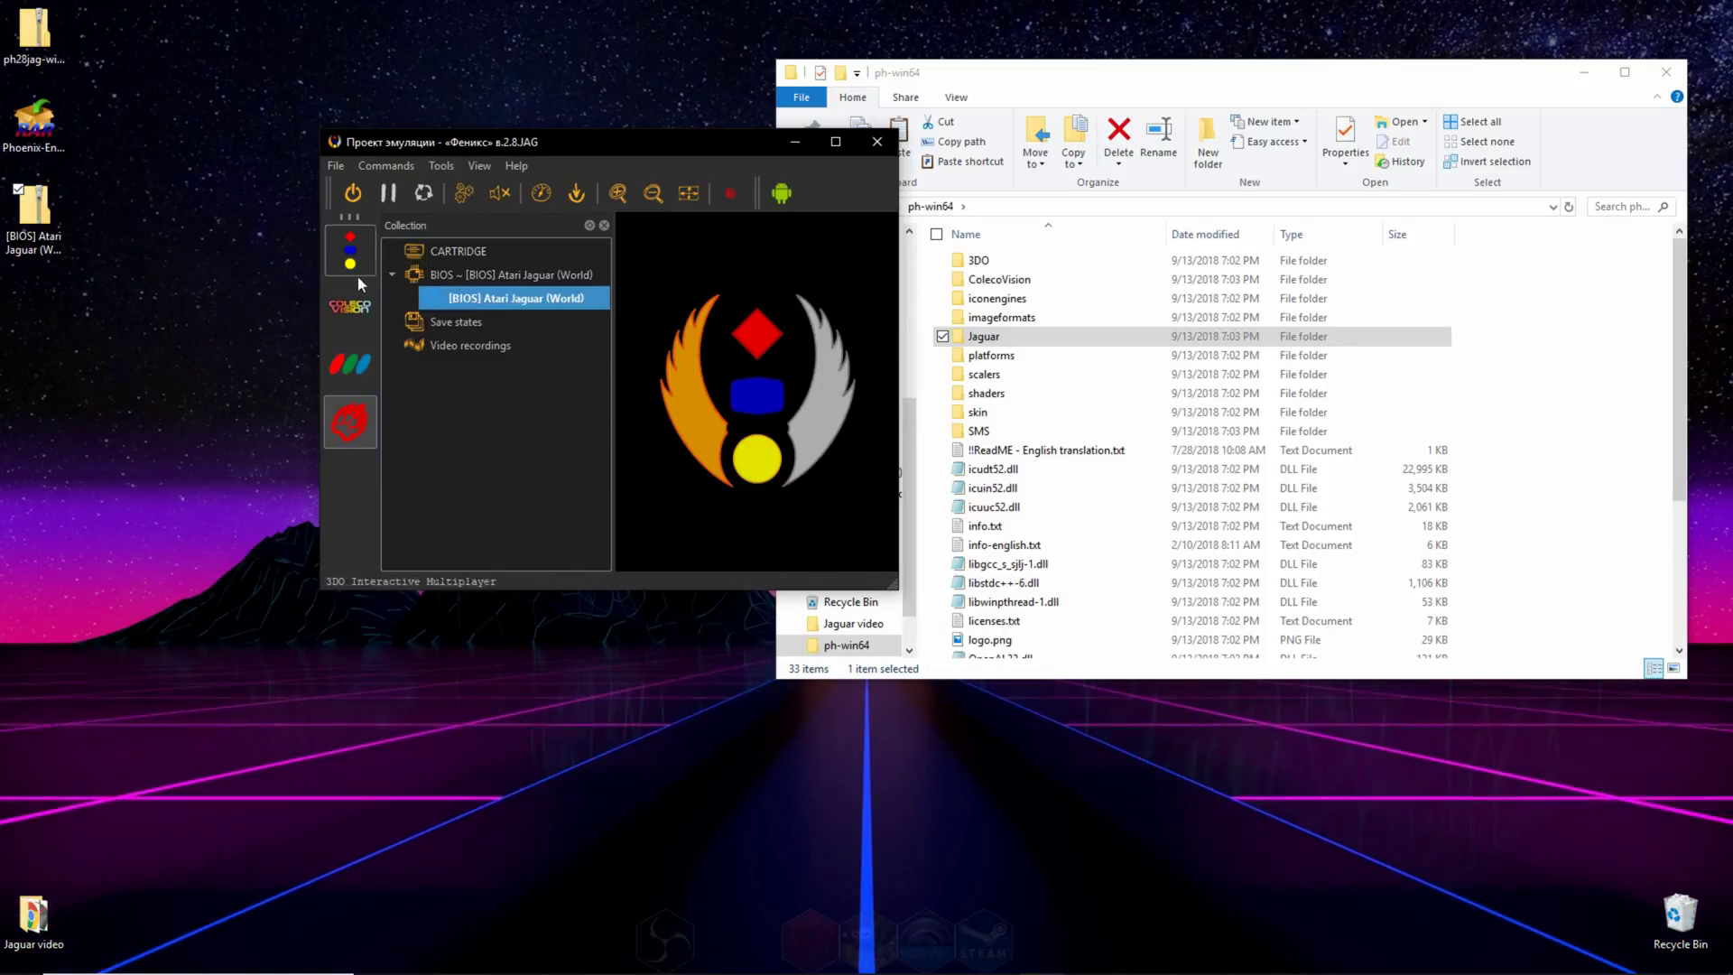
Step: Add all the .jag files from the Jaguar CARTRIDGE folder to the collection, and check the cartridge list
click(338, 165)
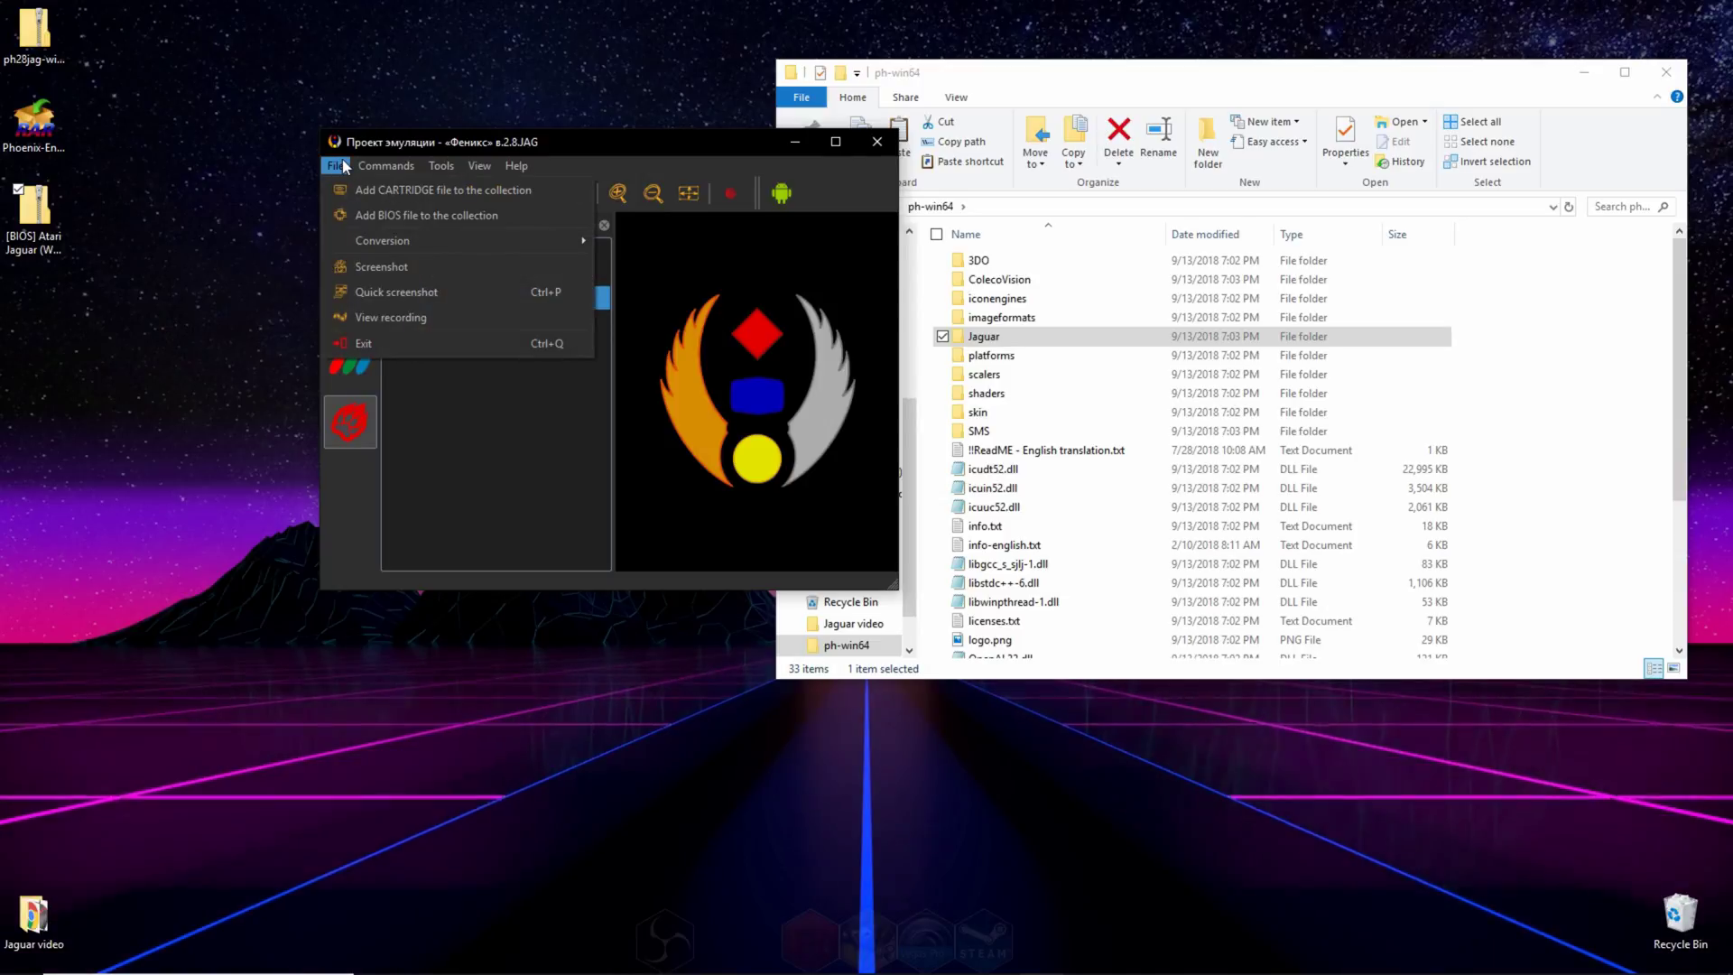
click(343, 188)
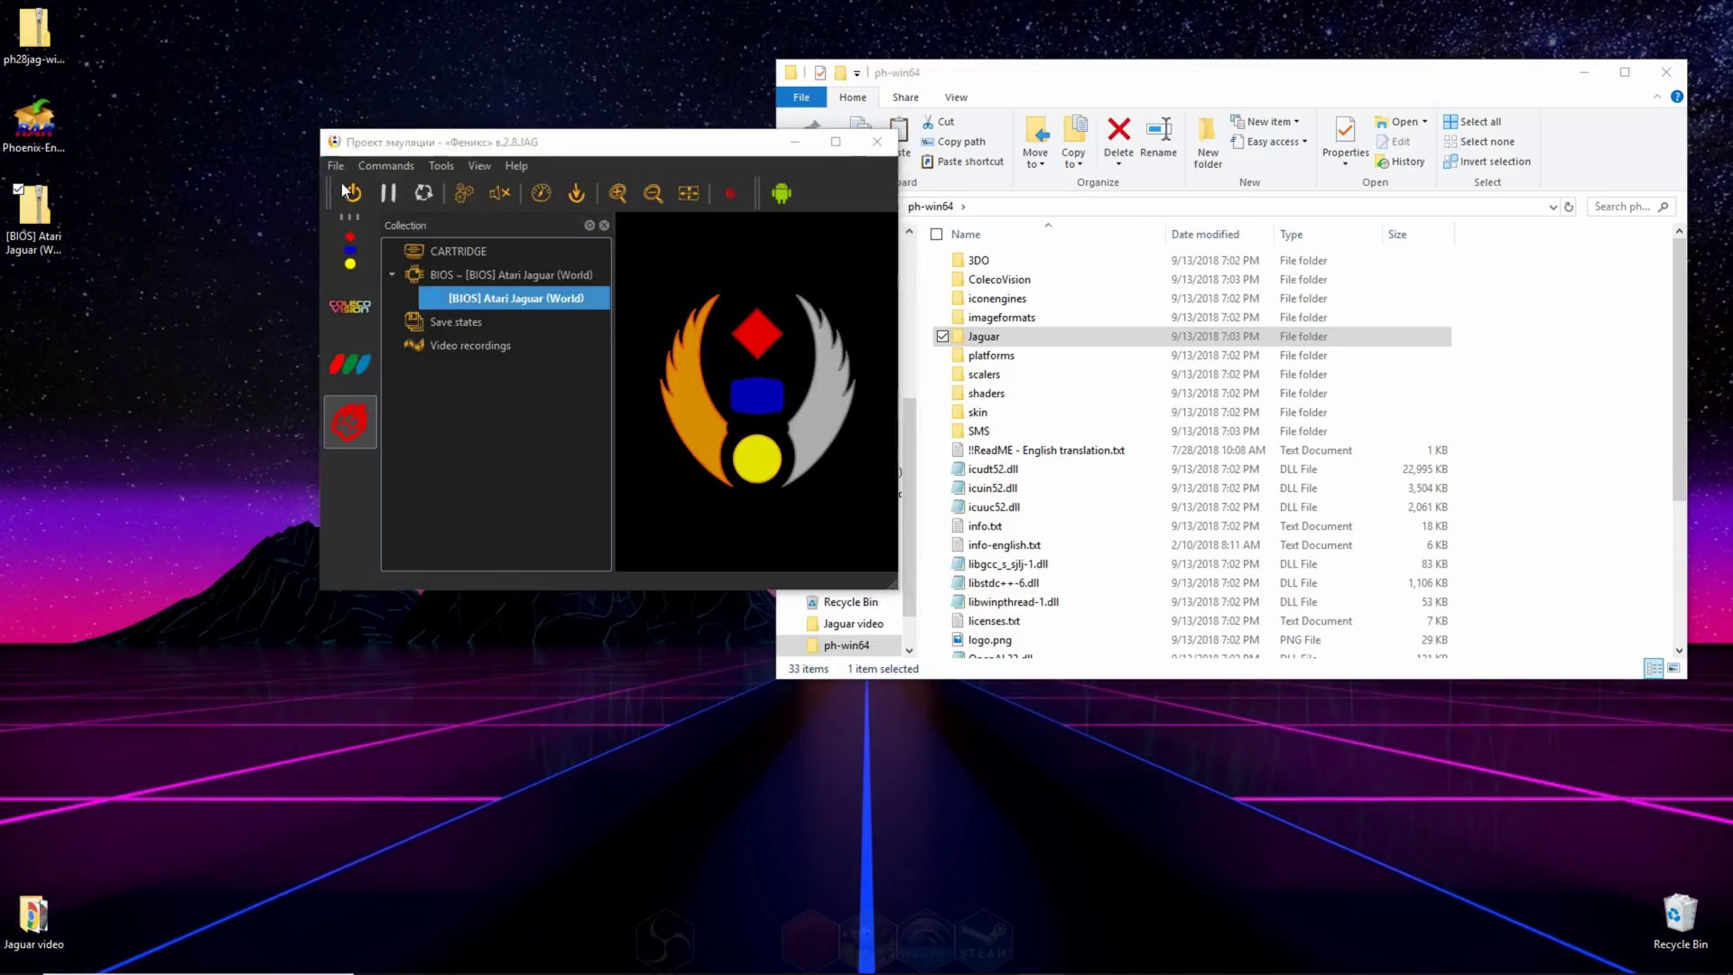
double_click(576, 354)
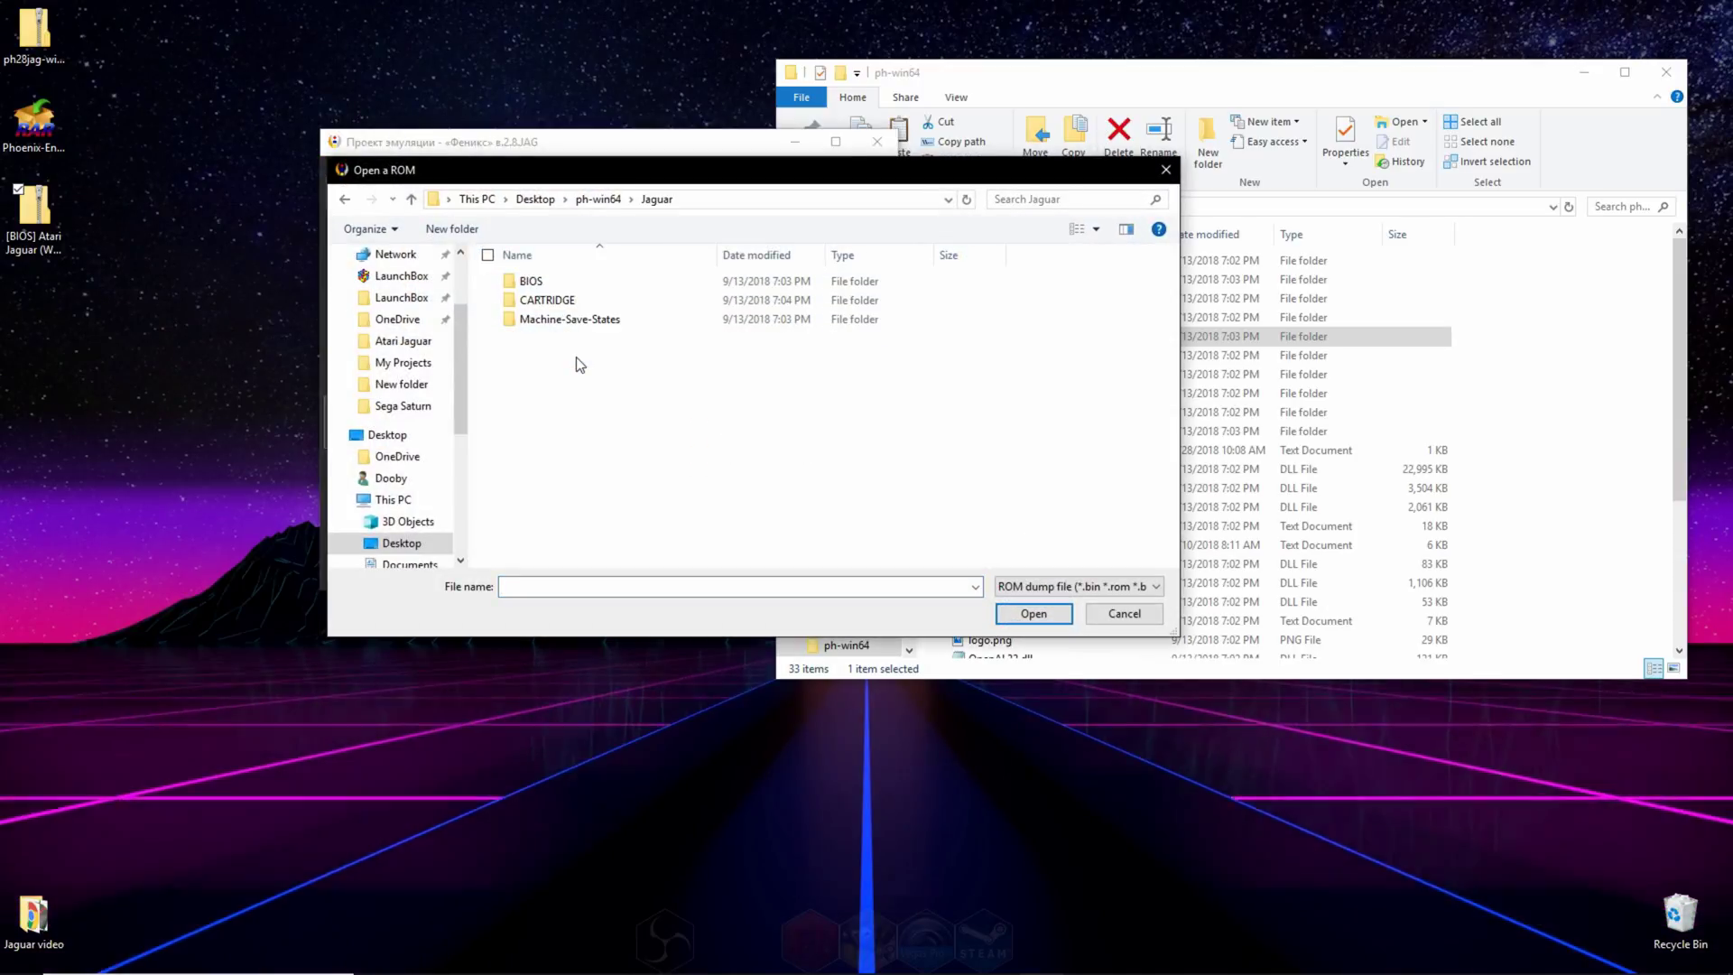
double_click(585, 298)
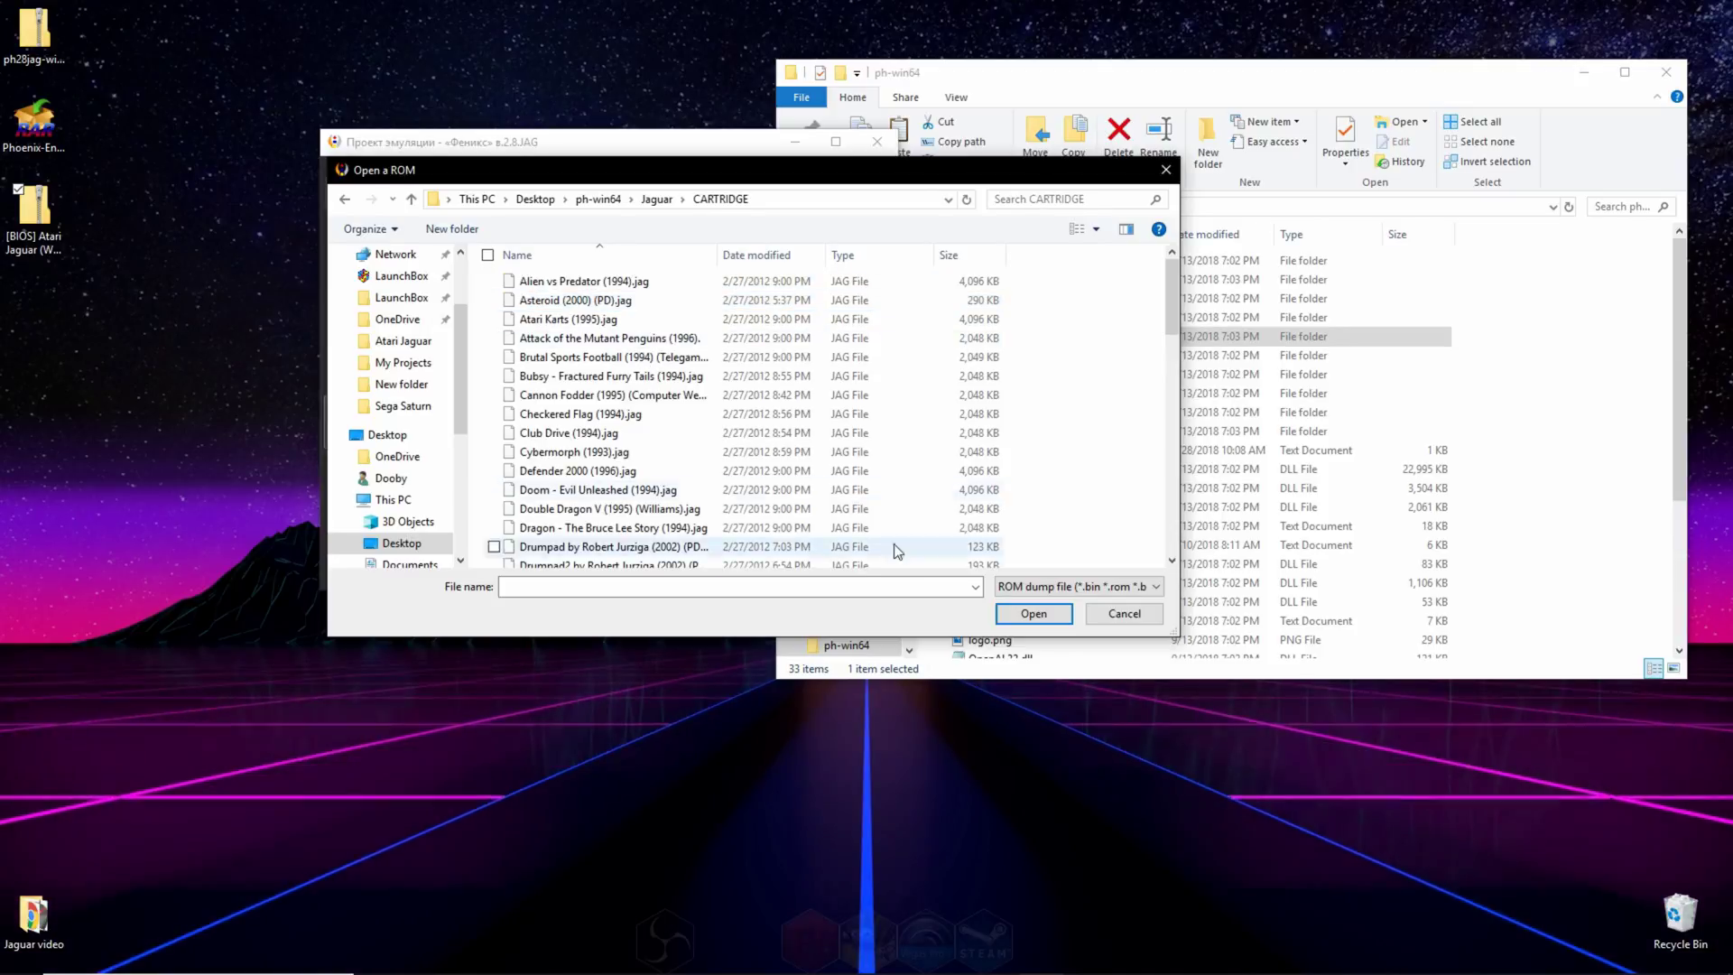
click(776, 414)
click(781, 397)
key(ctrl+a)
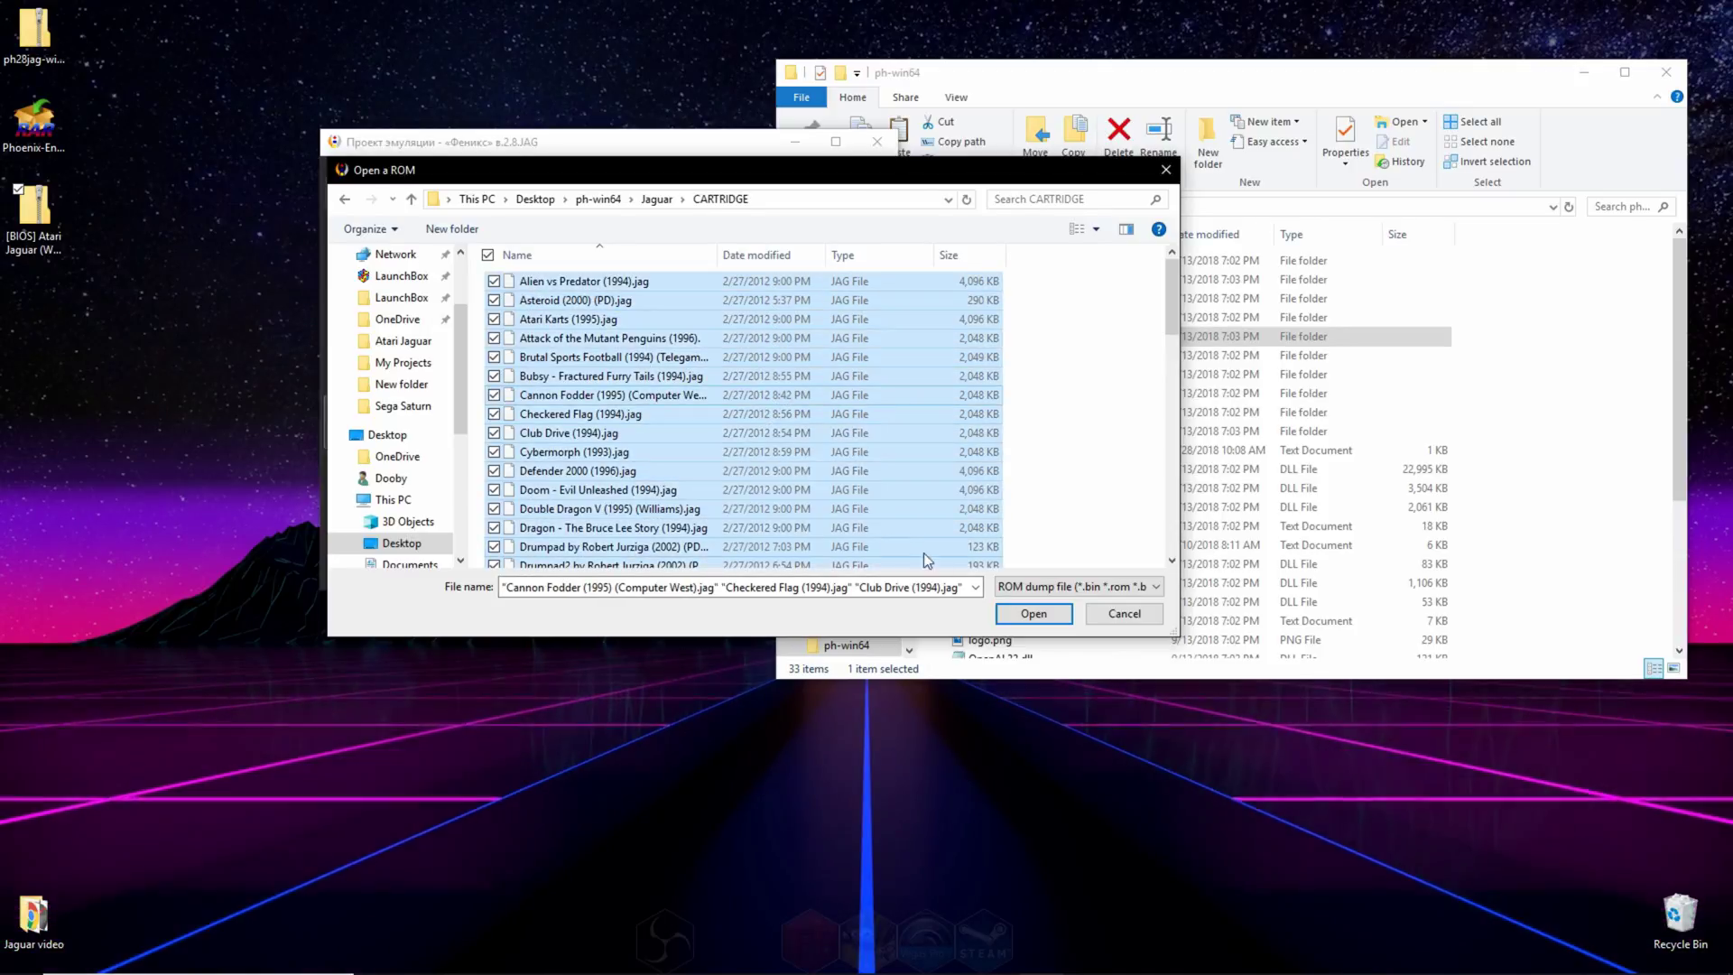
click(999, 614)
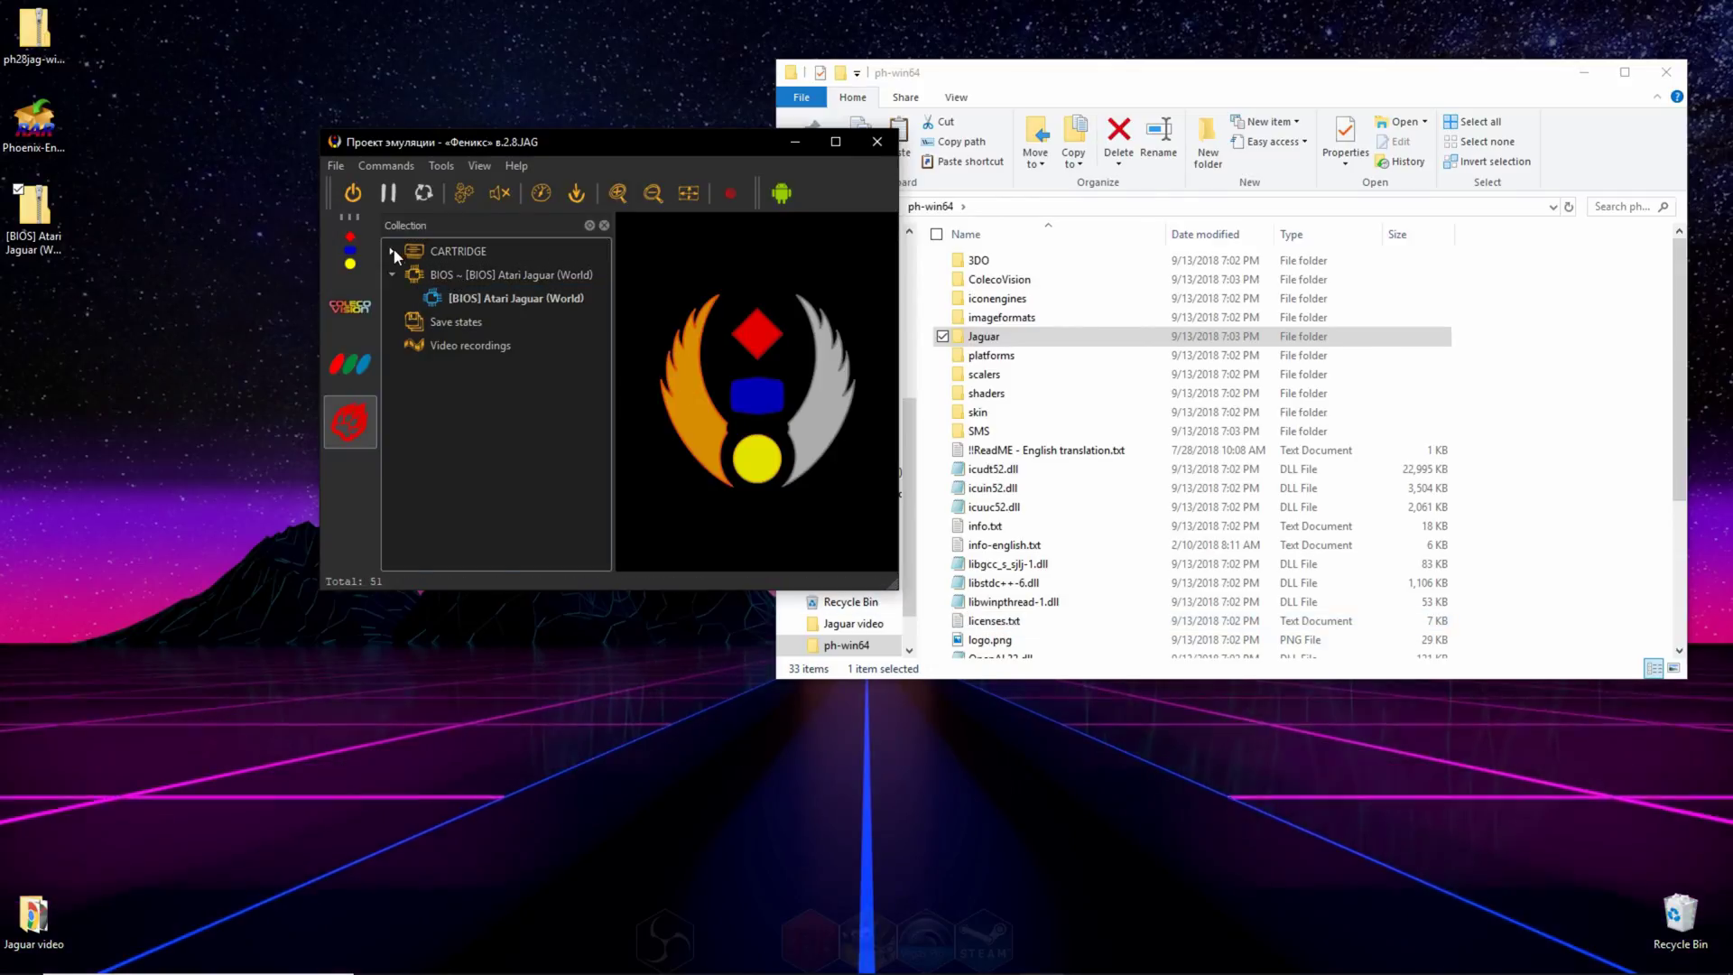
click(393, 250)
click(392, 251)
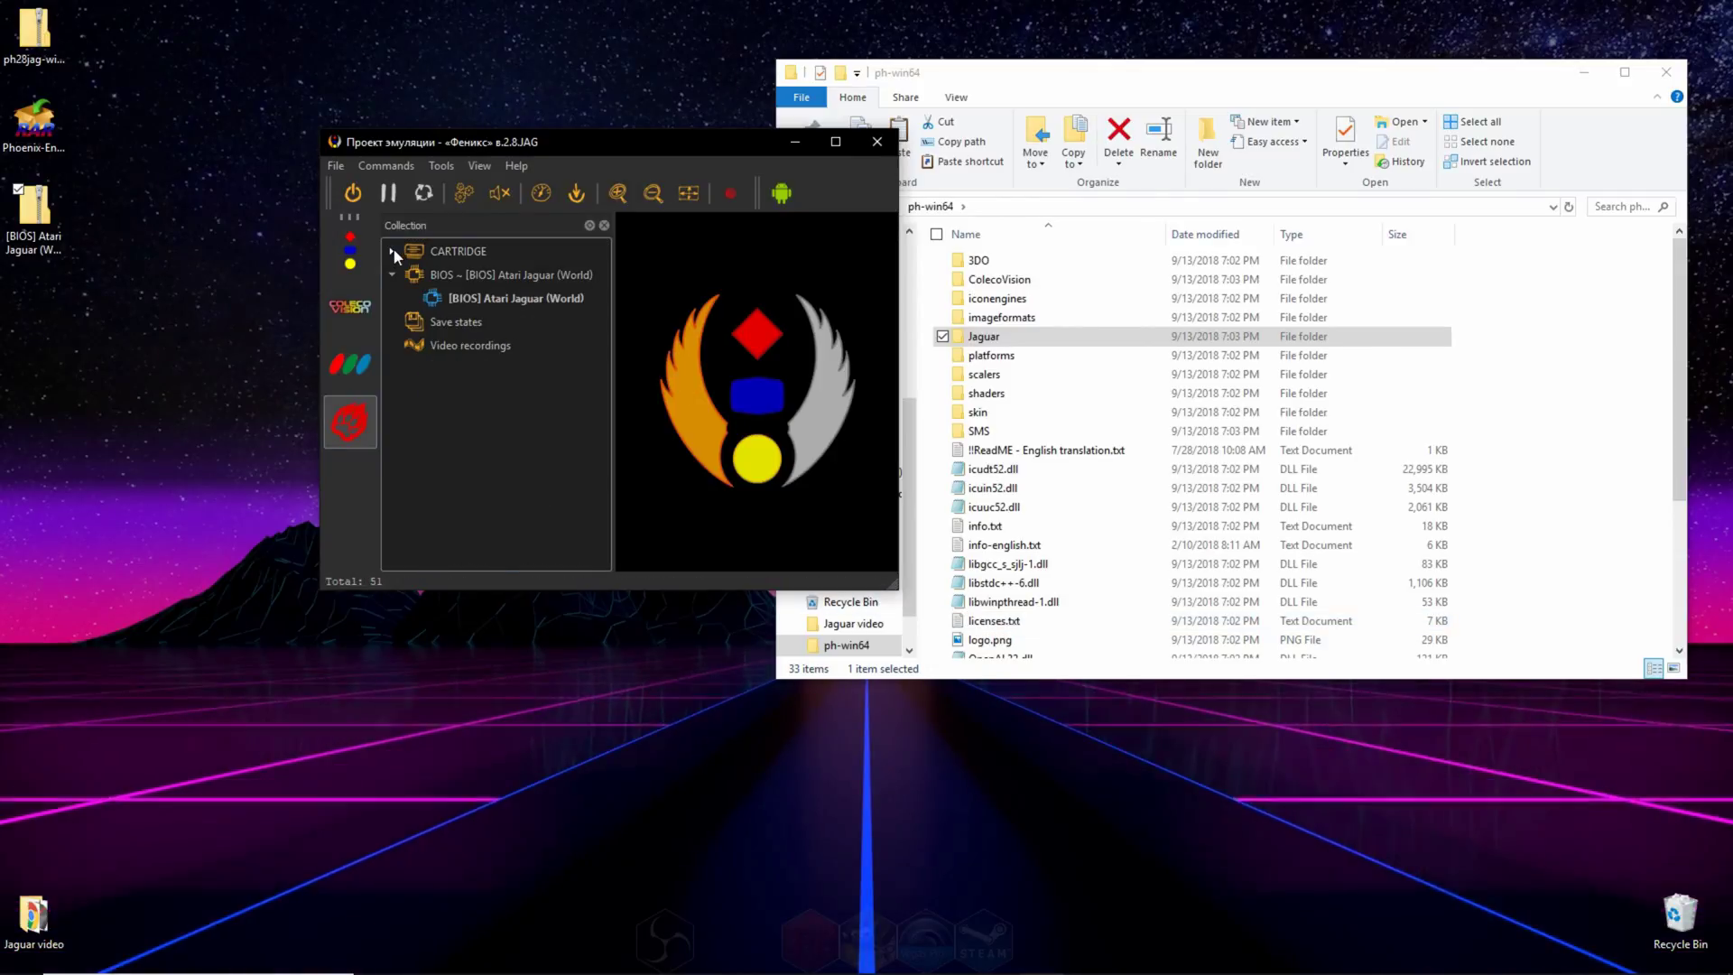
Step: Create a gamepad control mapping in the settings, assigning the prompted Jaguar inputs through the keypad buttons, and close the settings
click(440, 167)
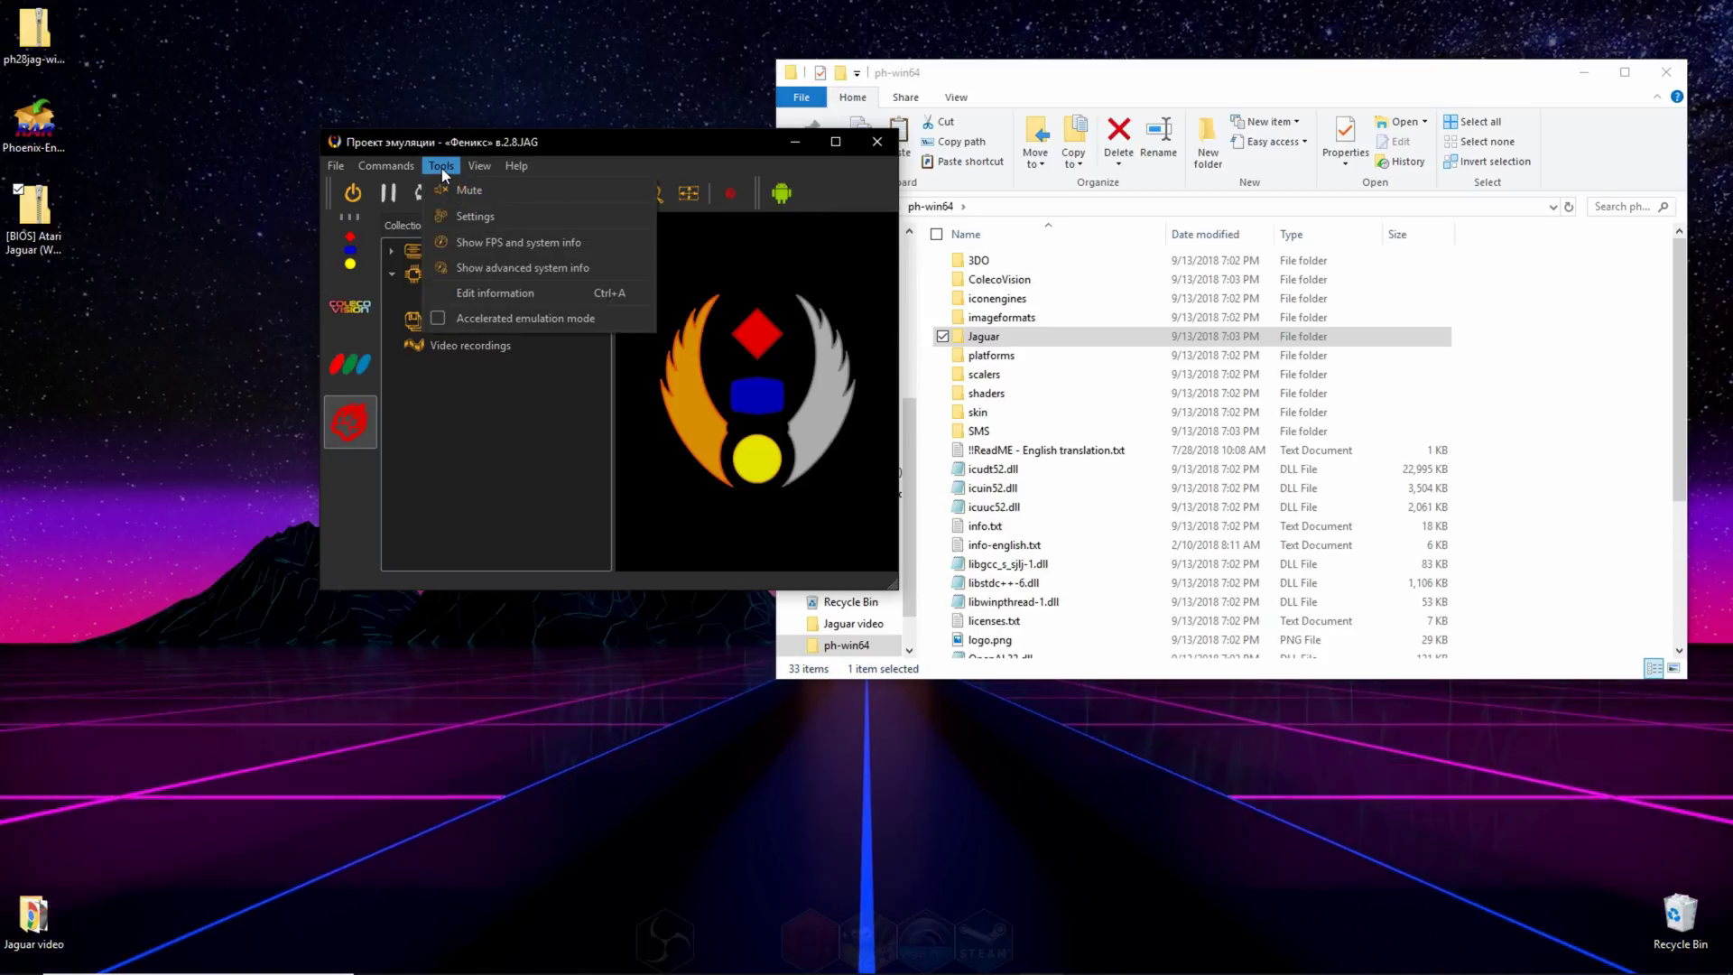
click(473, 216)
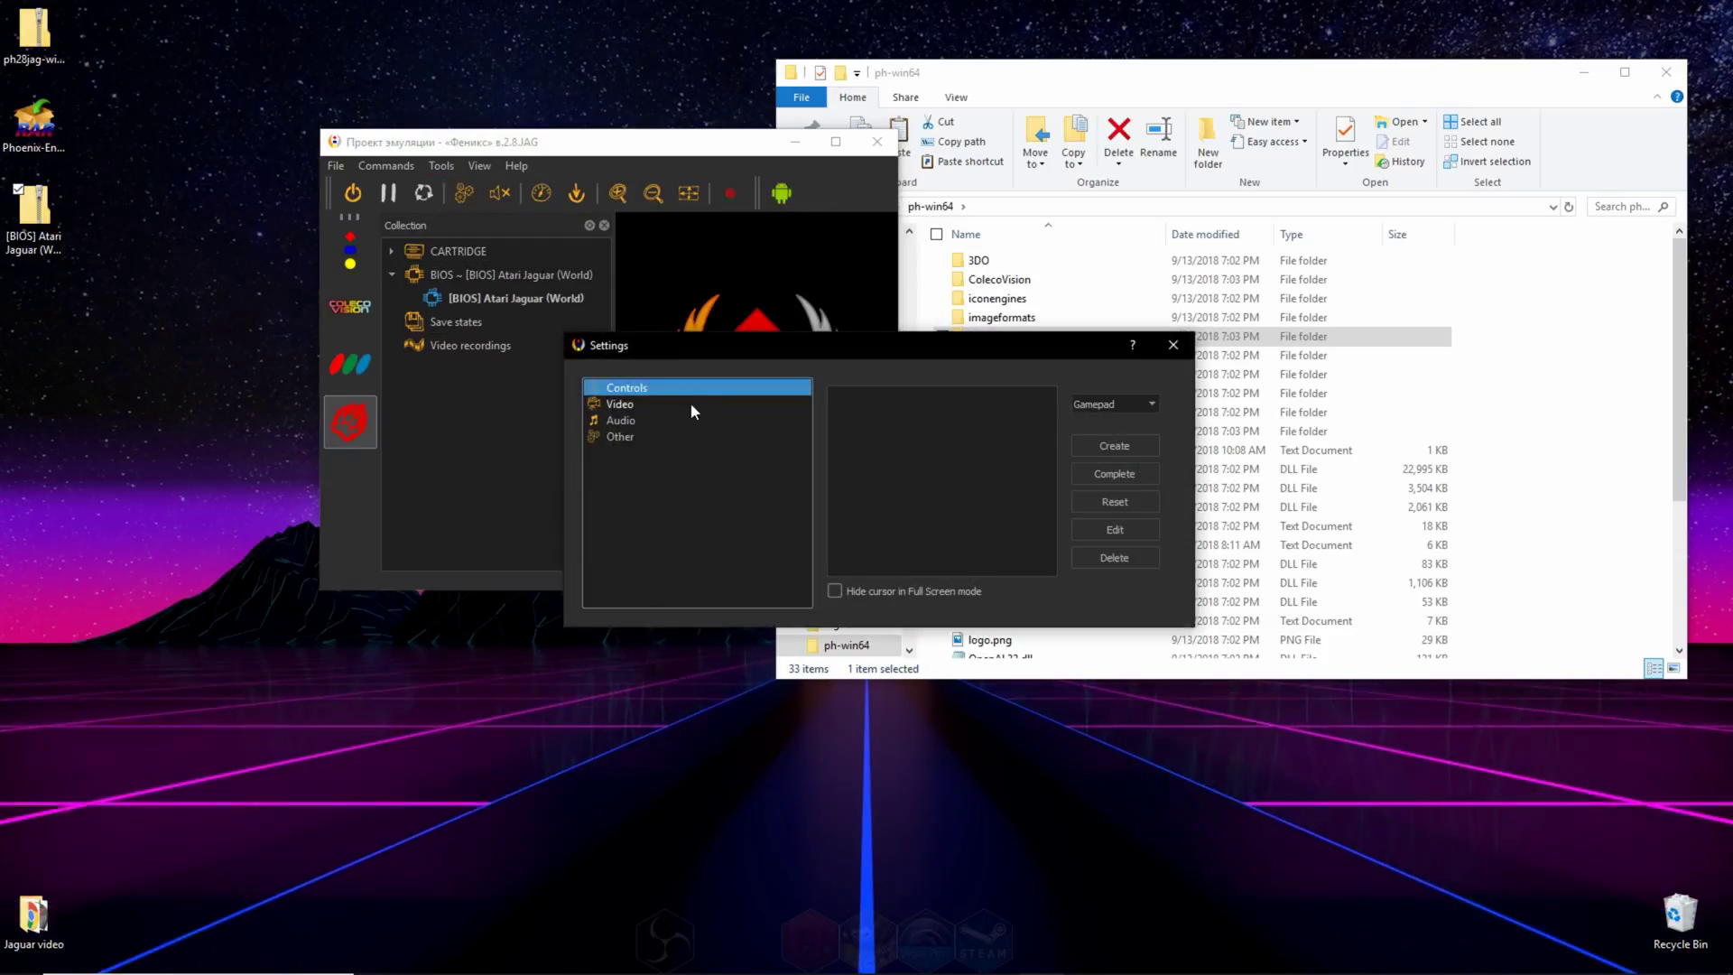
click(1097, 452)
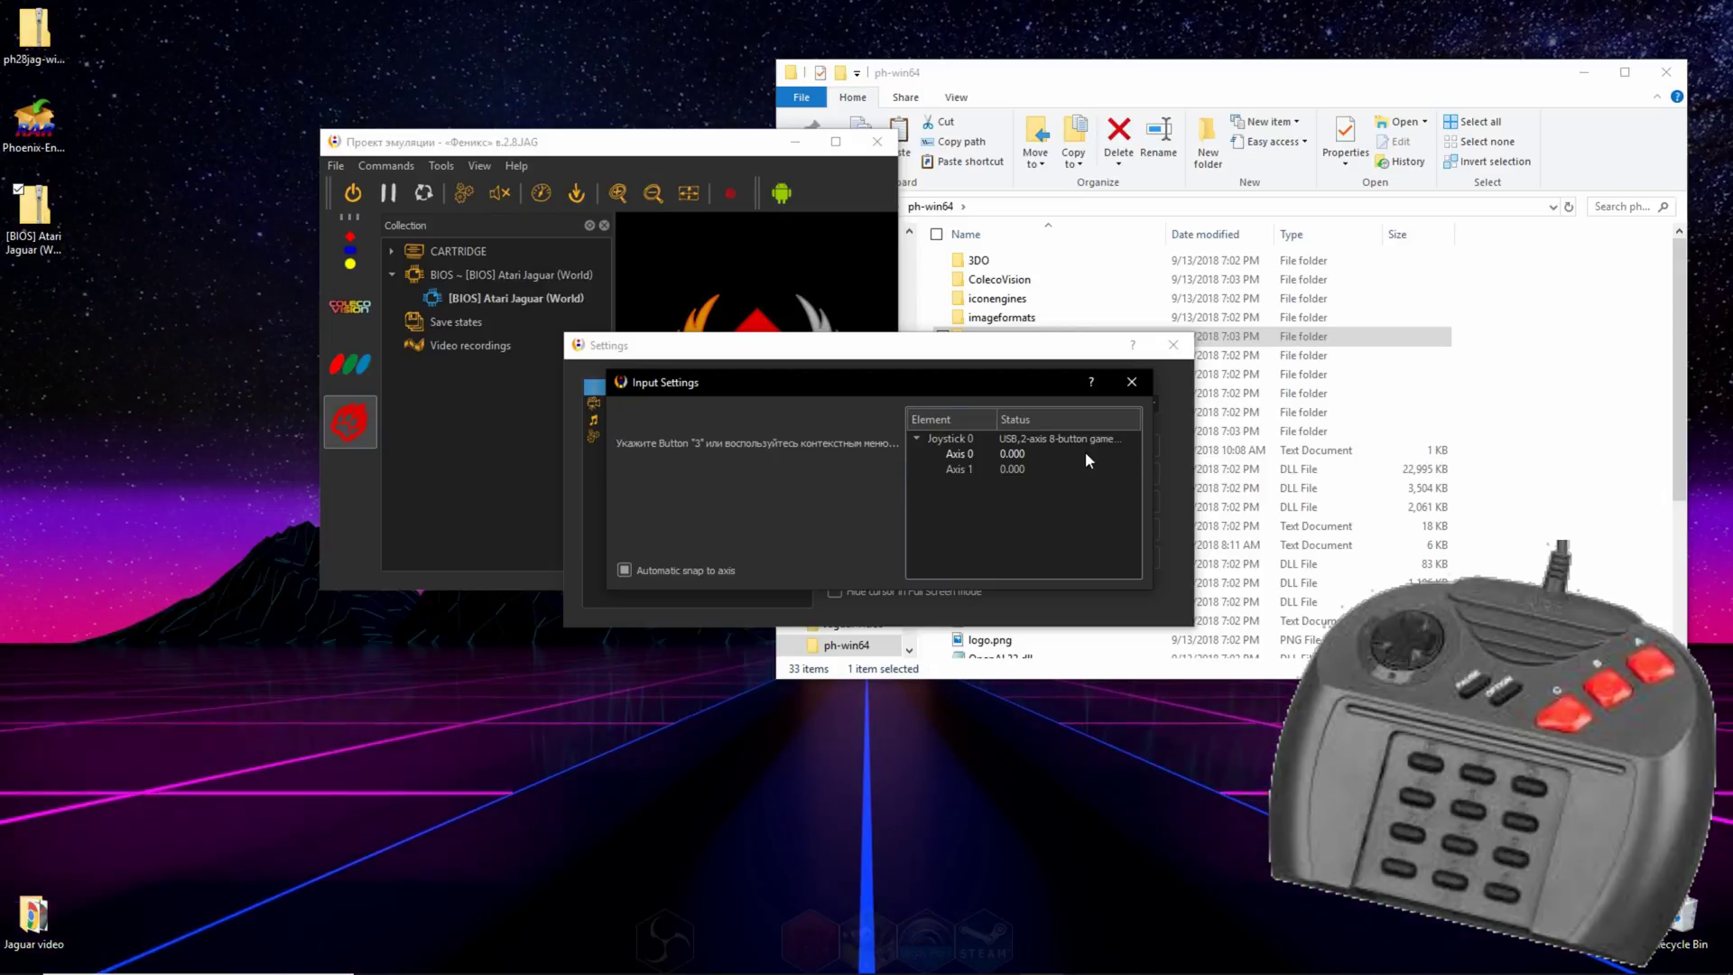
key(3)
key(6)
key(7)
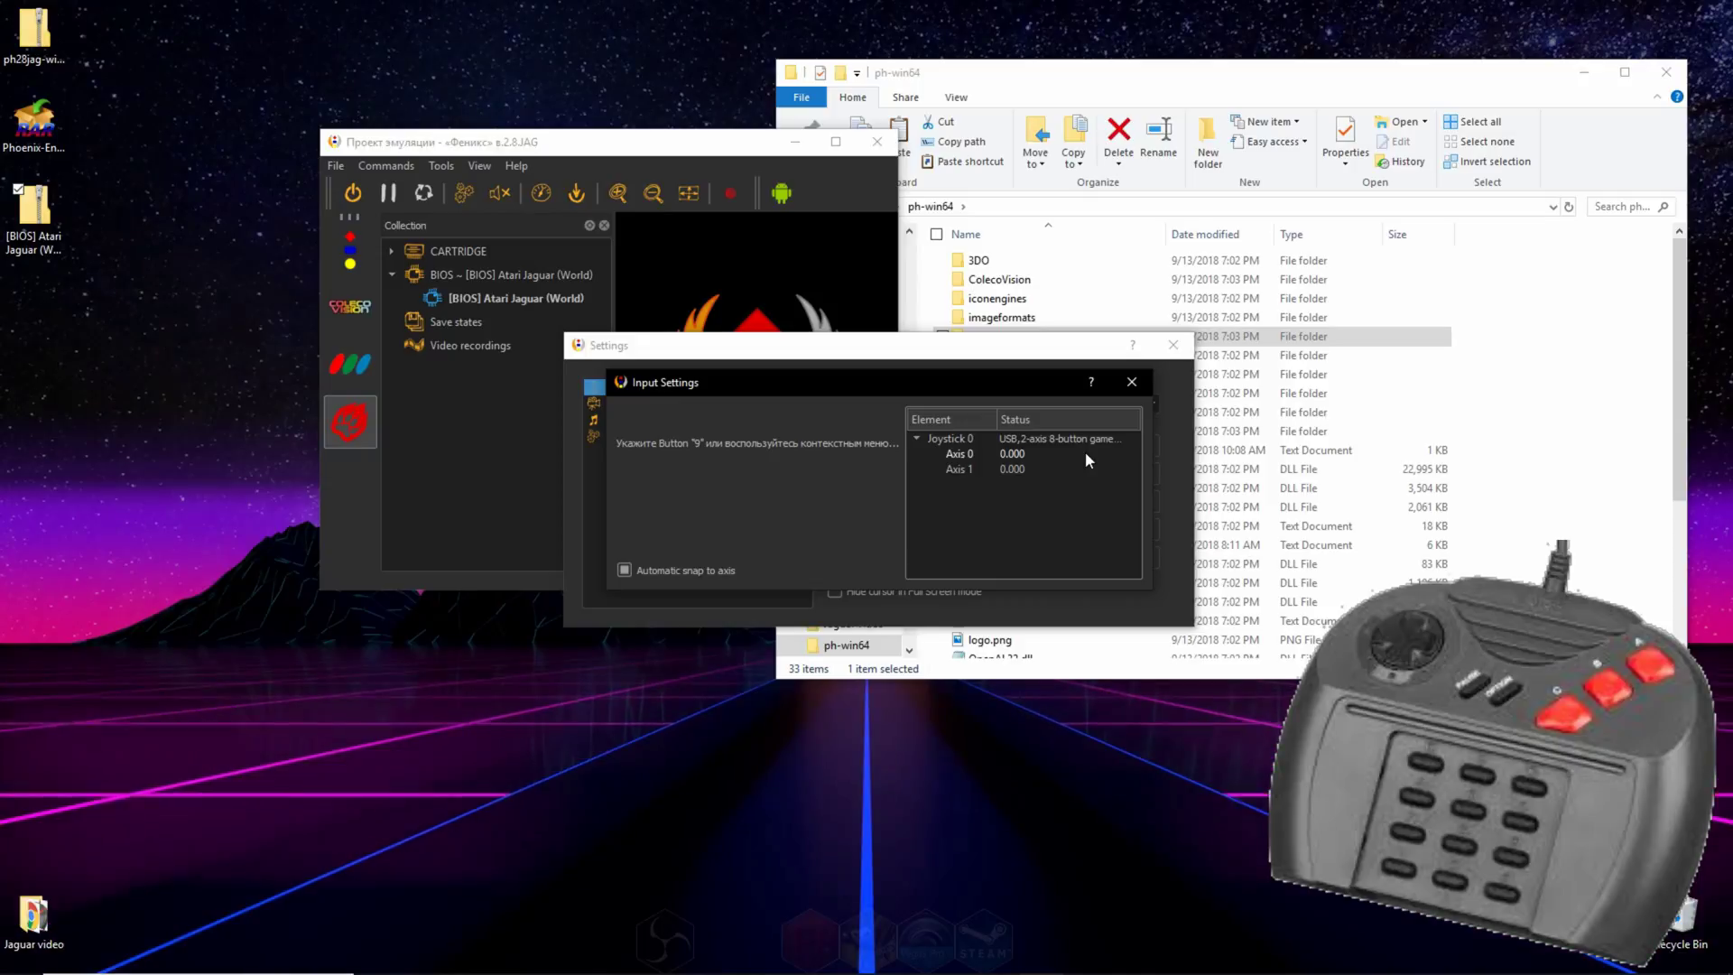
key(9)
key(asterisk)
key(numbersign)
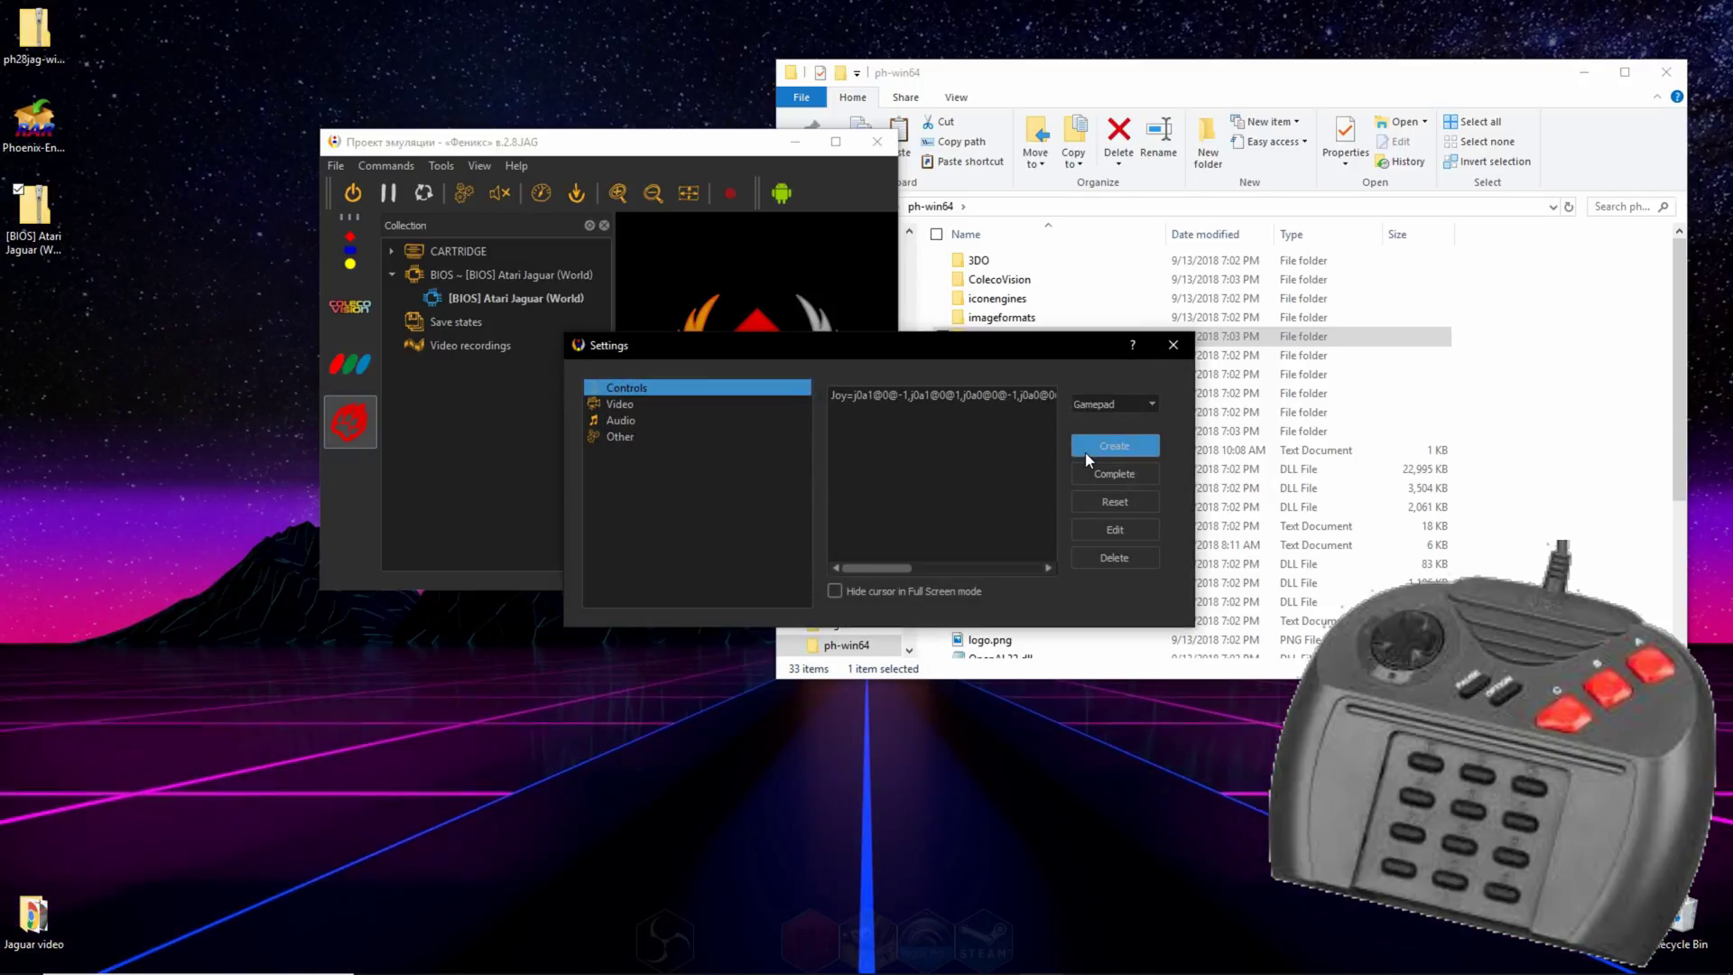
click(1137, 480)
click(1173, 345)
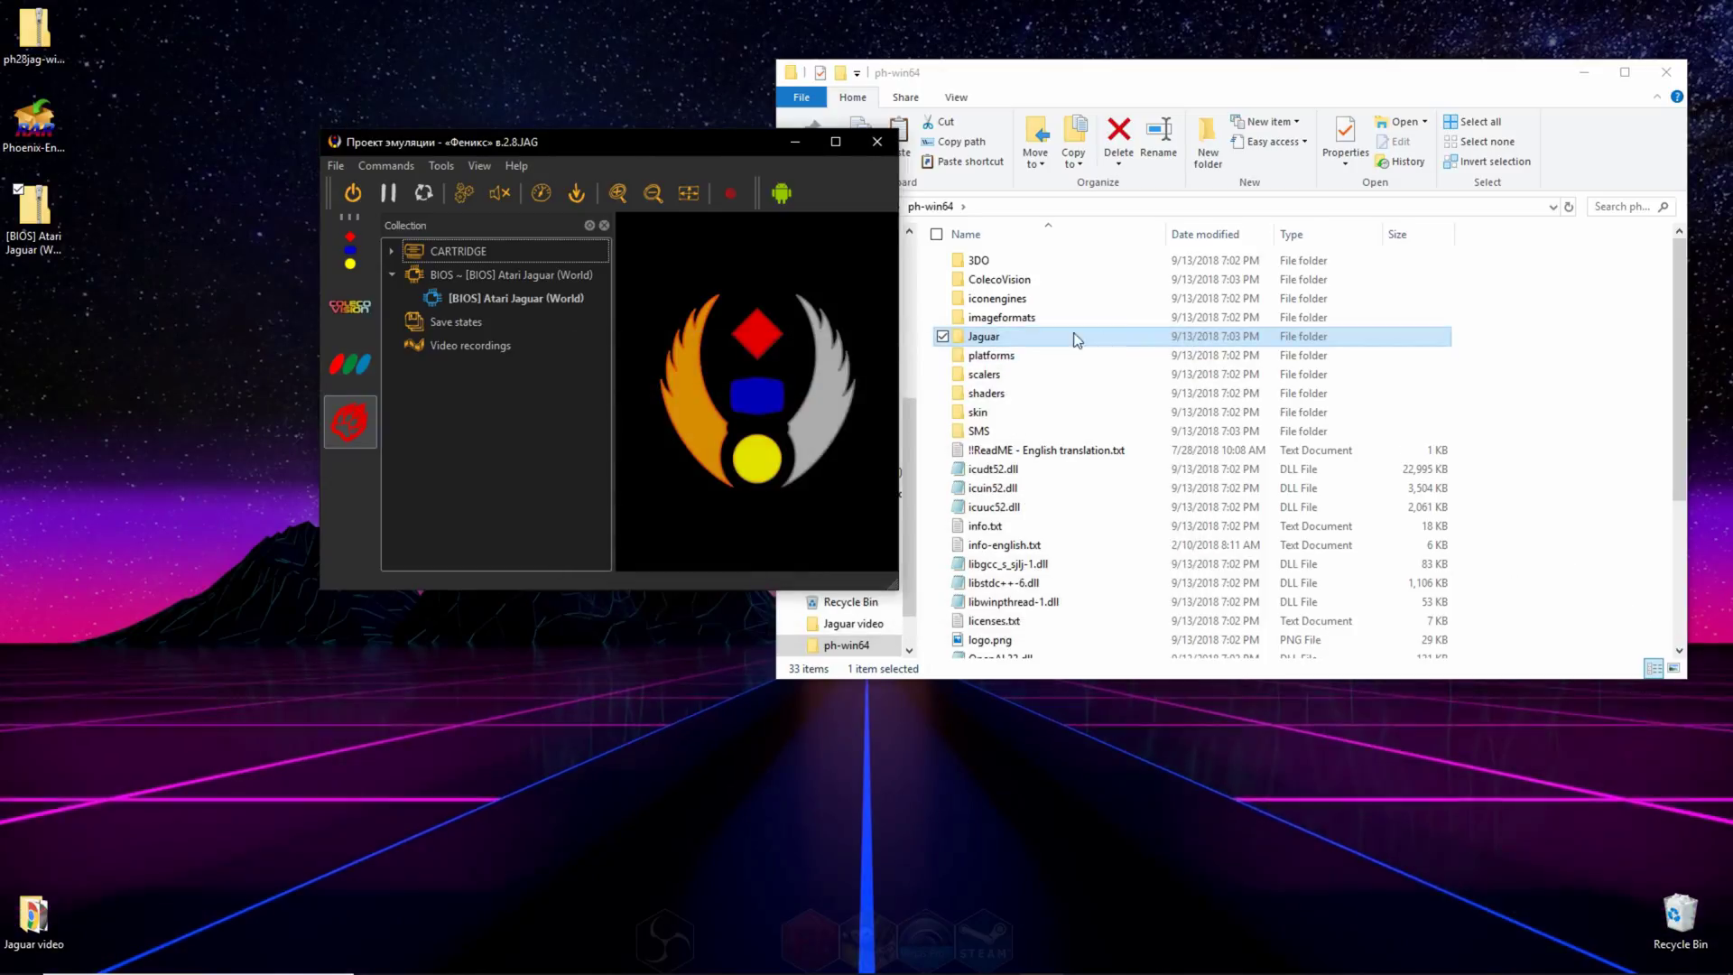
Step: Select Attack of the Mutant Penguins from the cartridge list and power on the emulated Jaguar
click(392, 251)
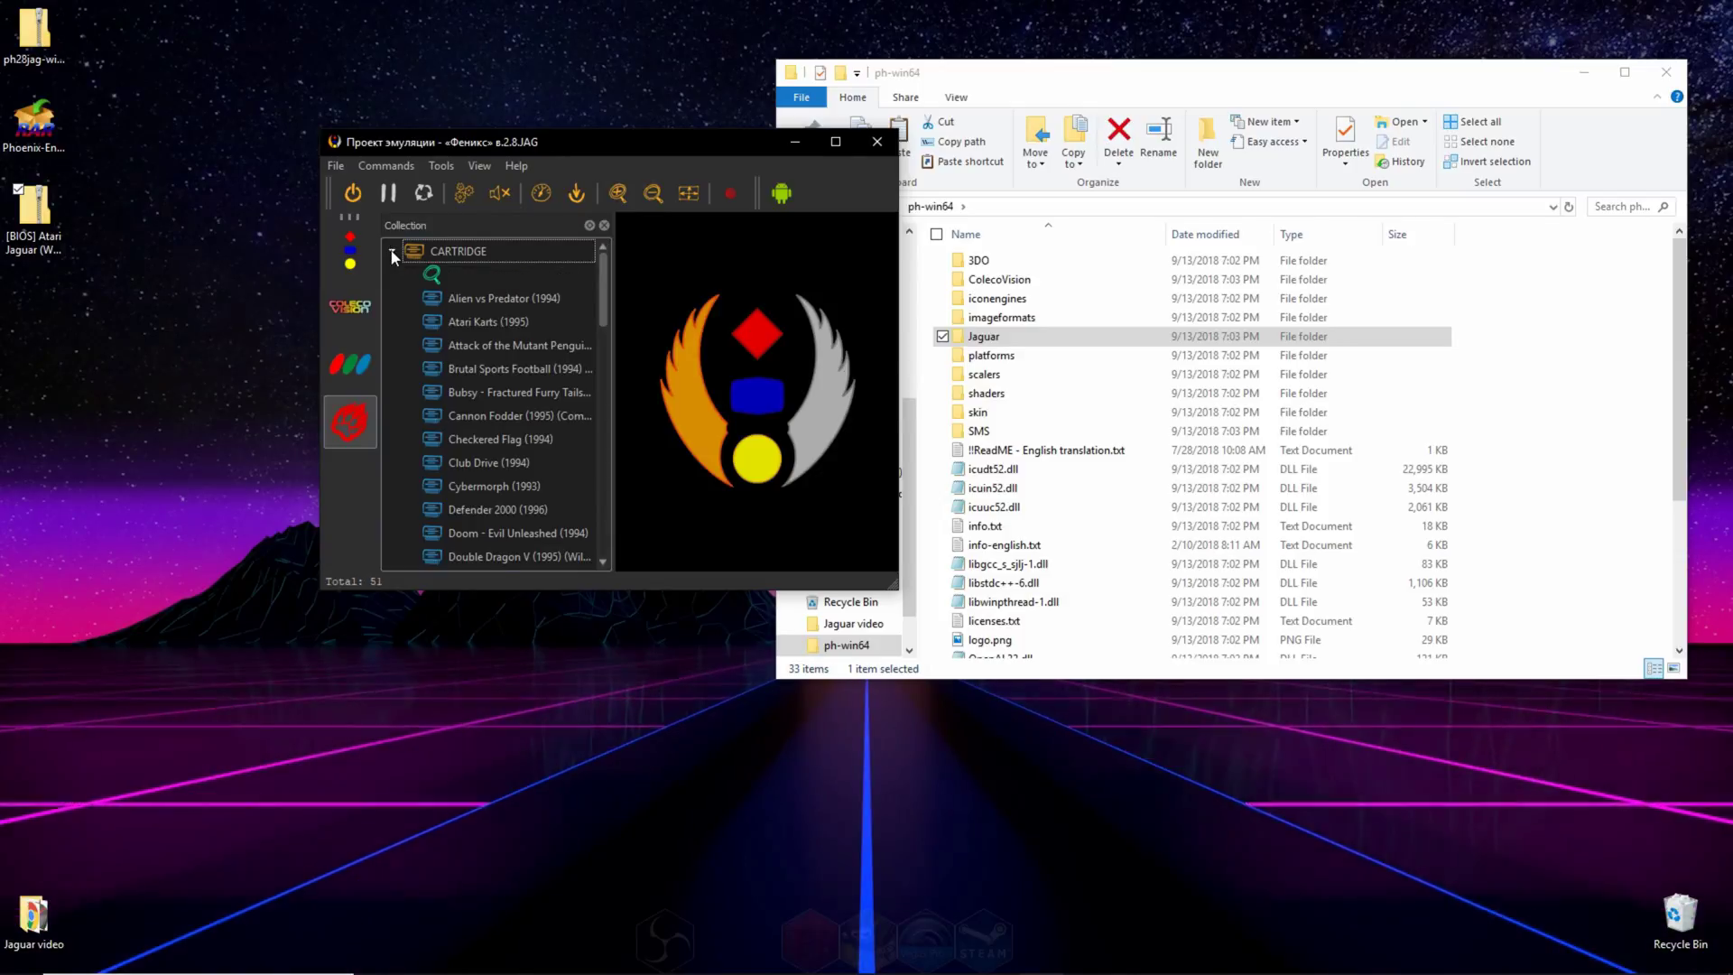
click(503, 352)
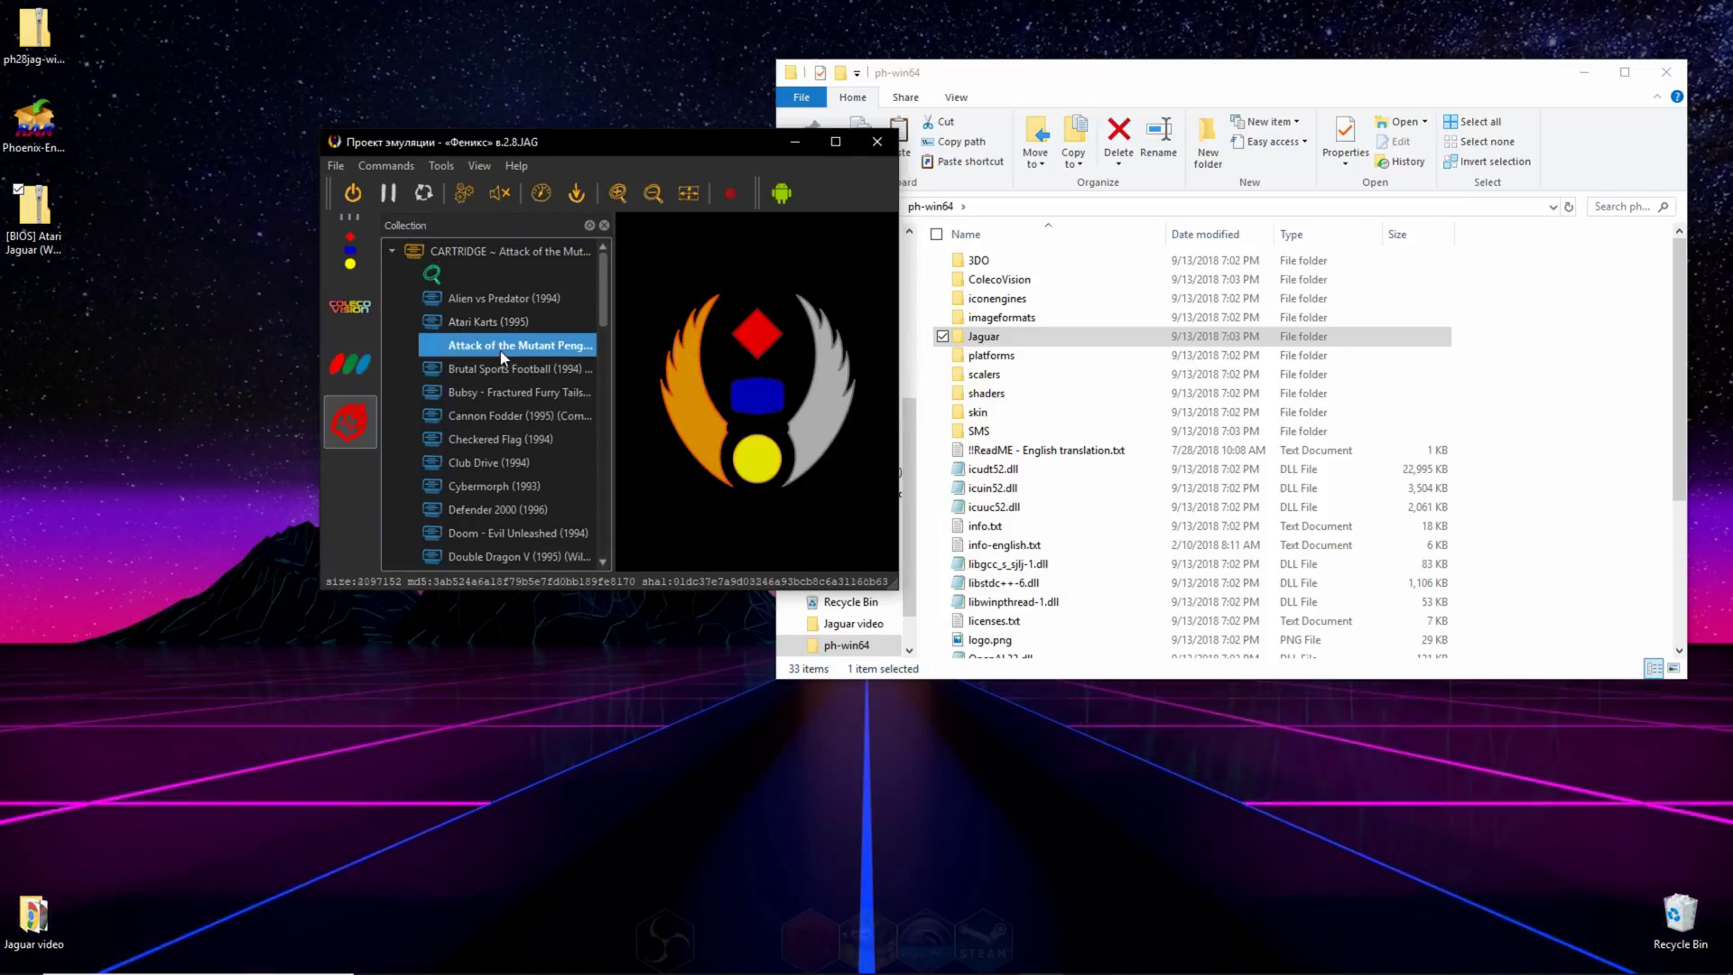
click(353, 192)
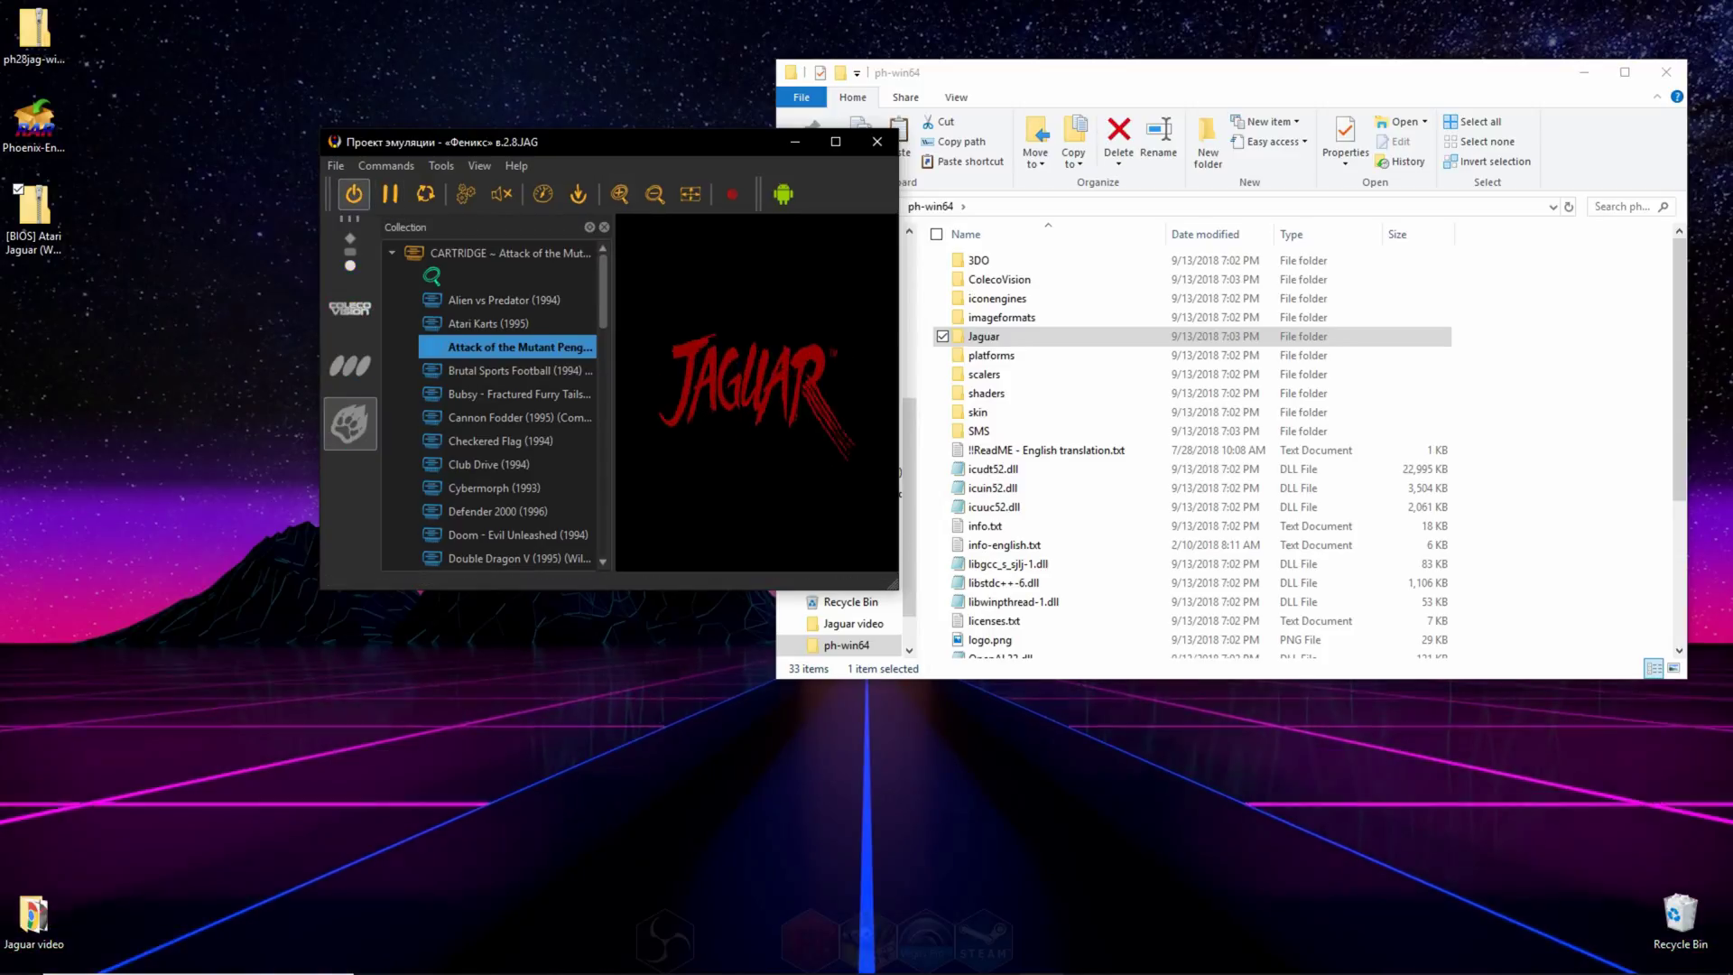
Step: Enlarge the emulator window and hide the toolbar, the platforms list and the collection so the game fills the window
drag(897, 585, 1545, 807)
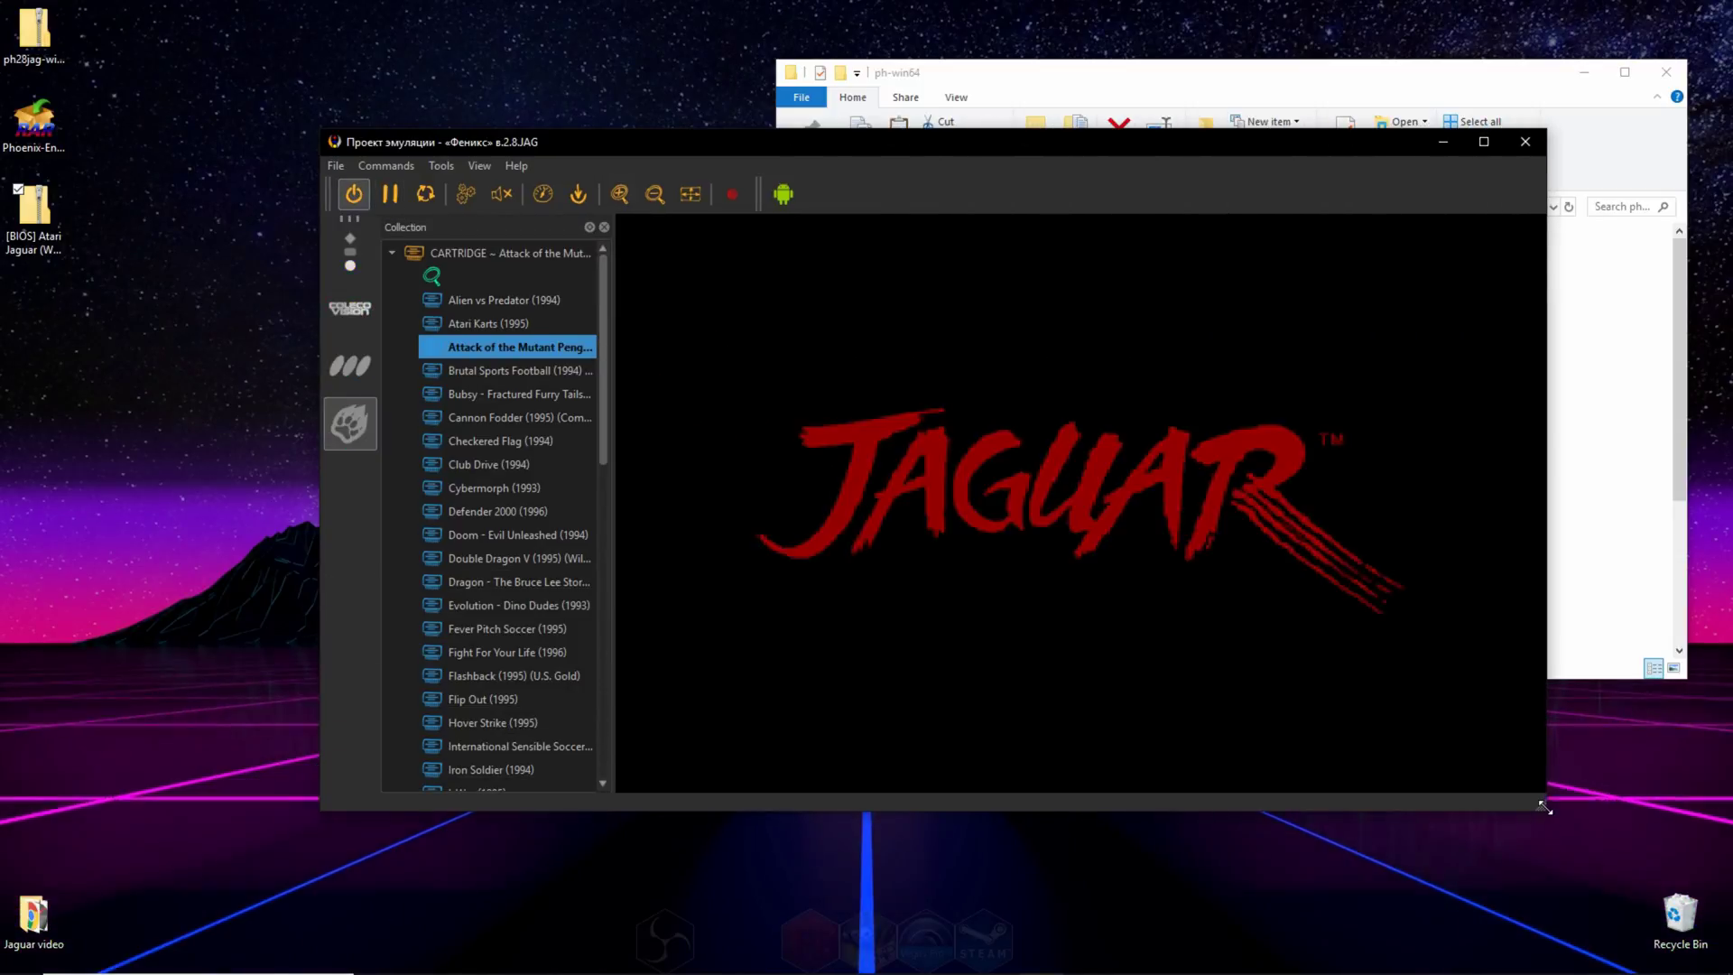
click(479, 164)
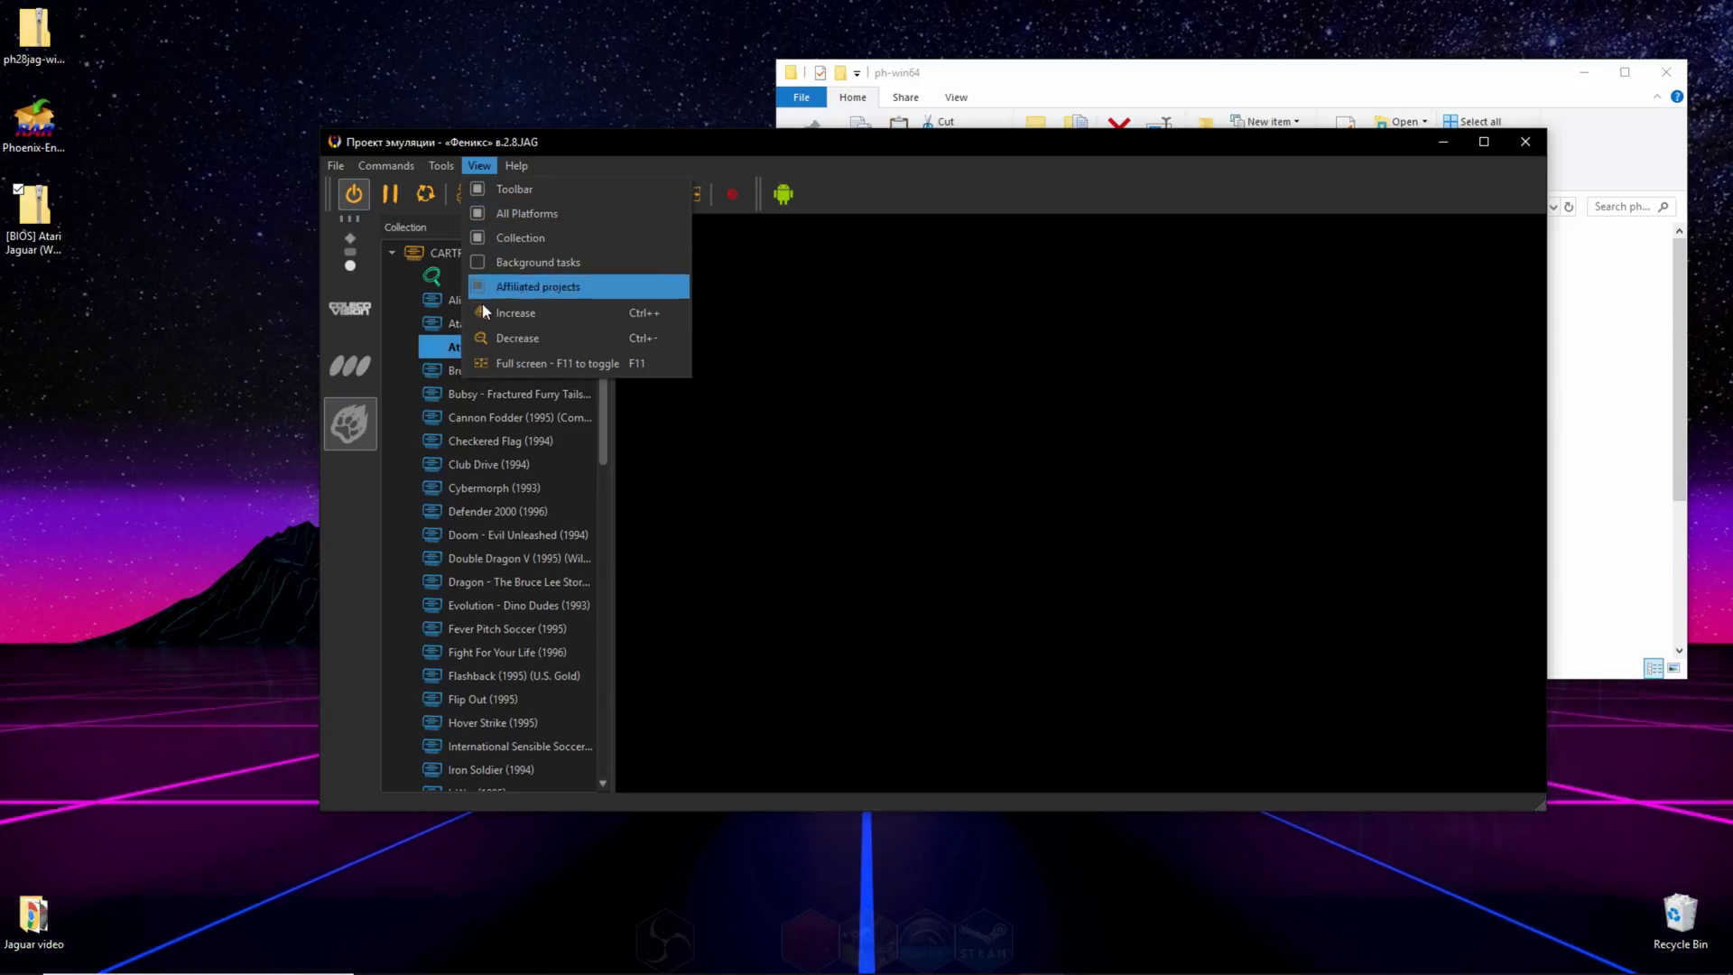
mouse_move(375, 168)
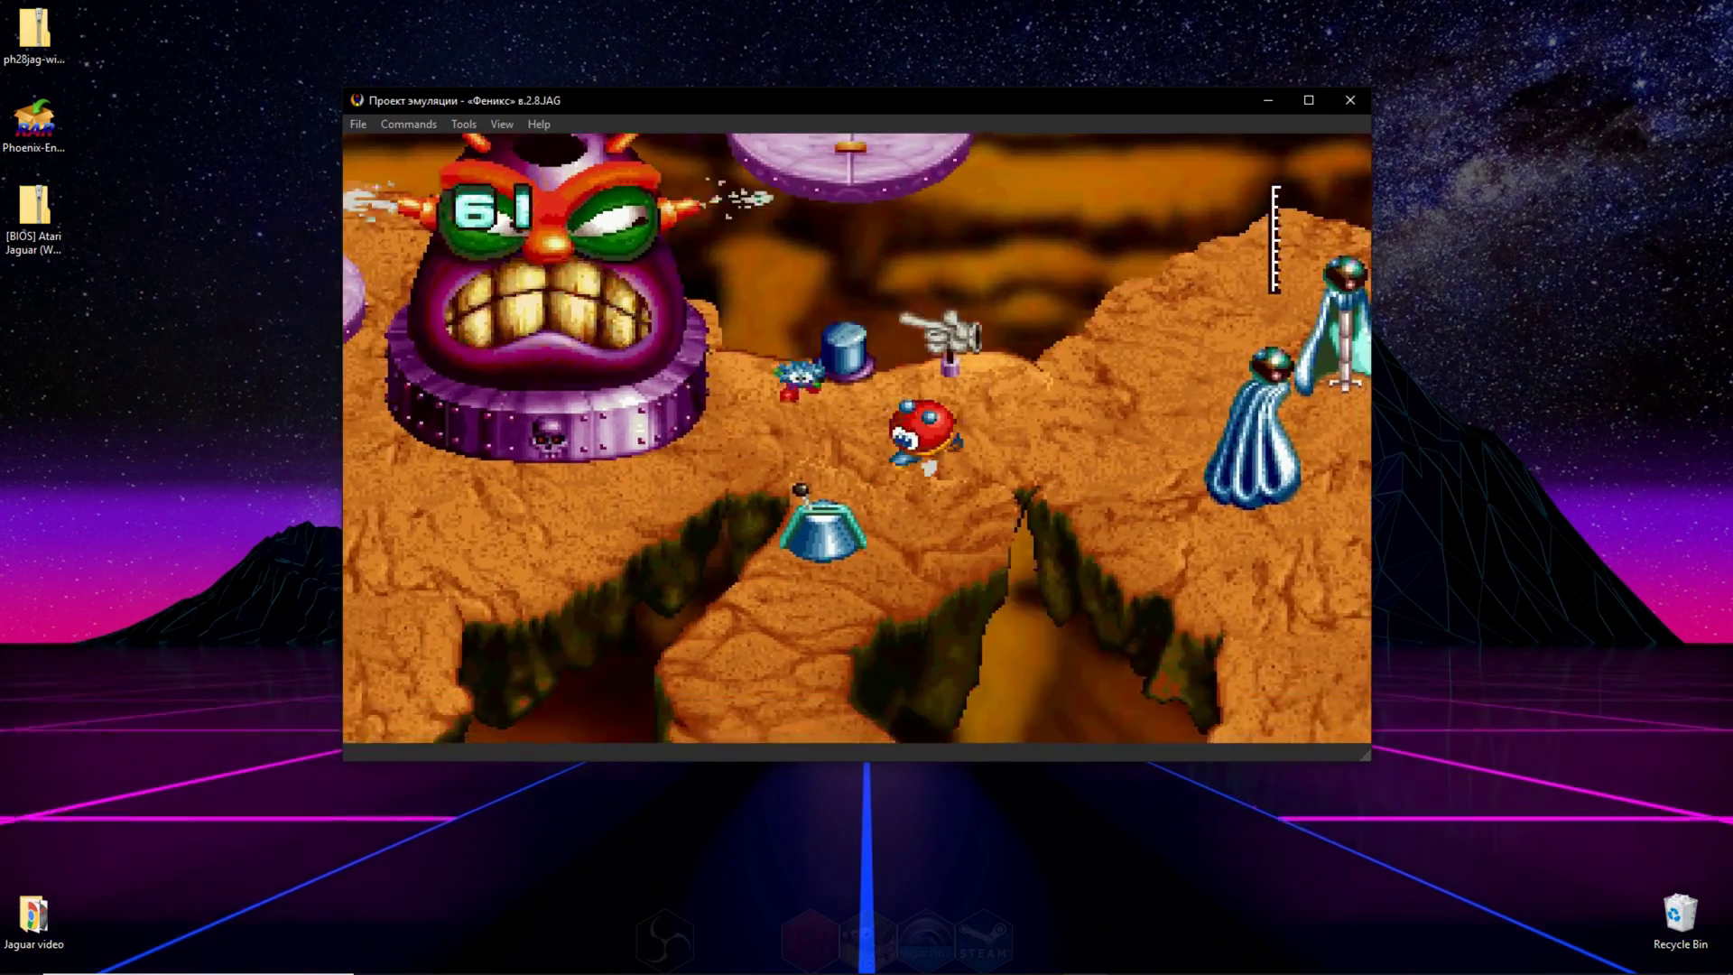
Step: Test the controls in Attack of the Mutant Penguins by walking the character around the level and flicking the lever switch
key(Left)
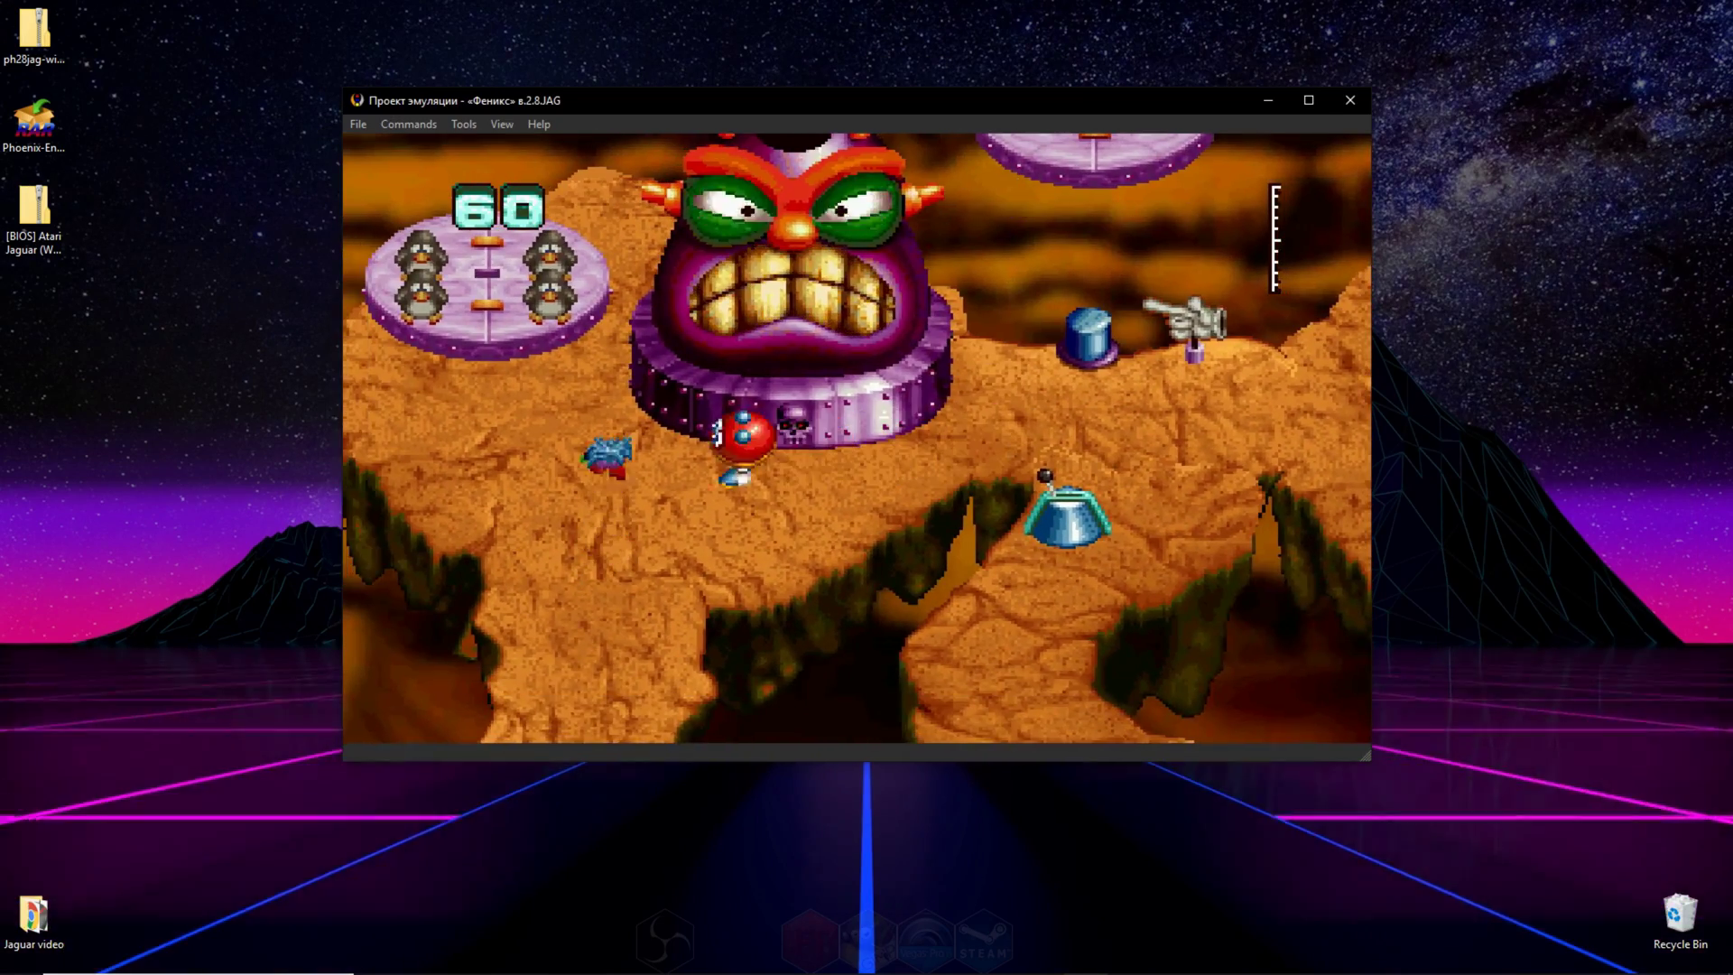
key(Left)
key(Right)
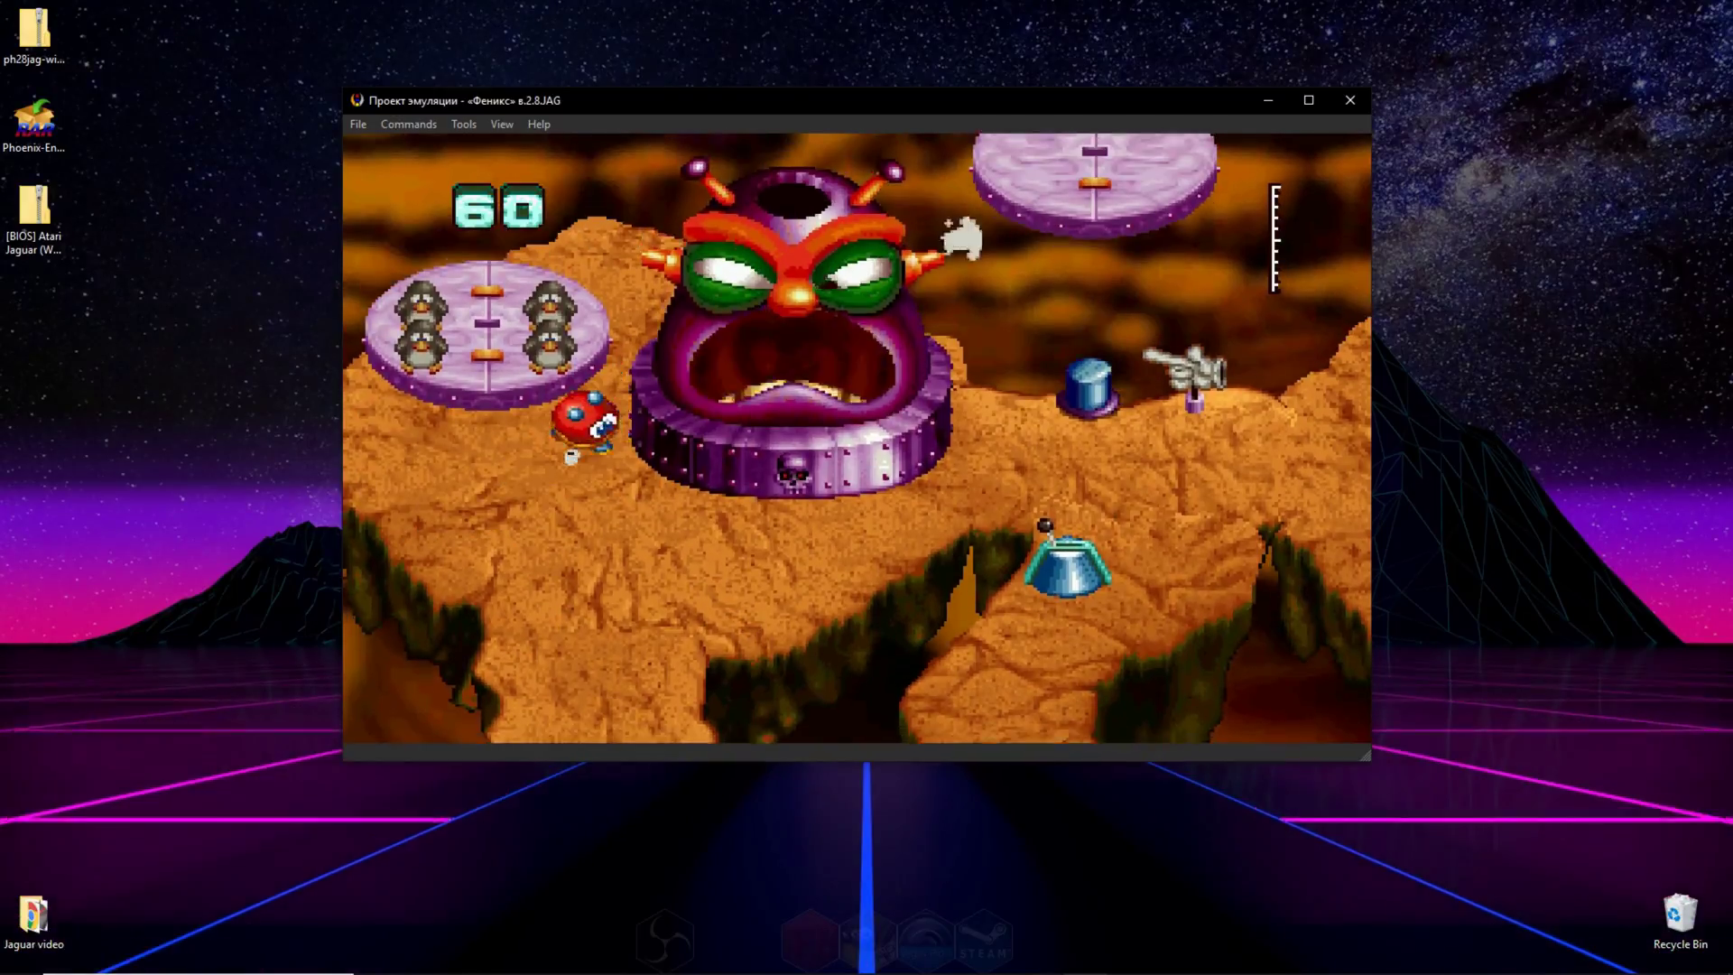
key(Right)
key(Down)
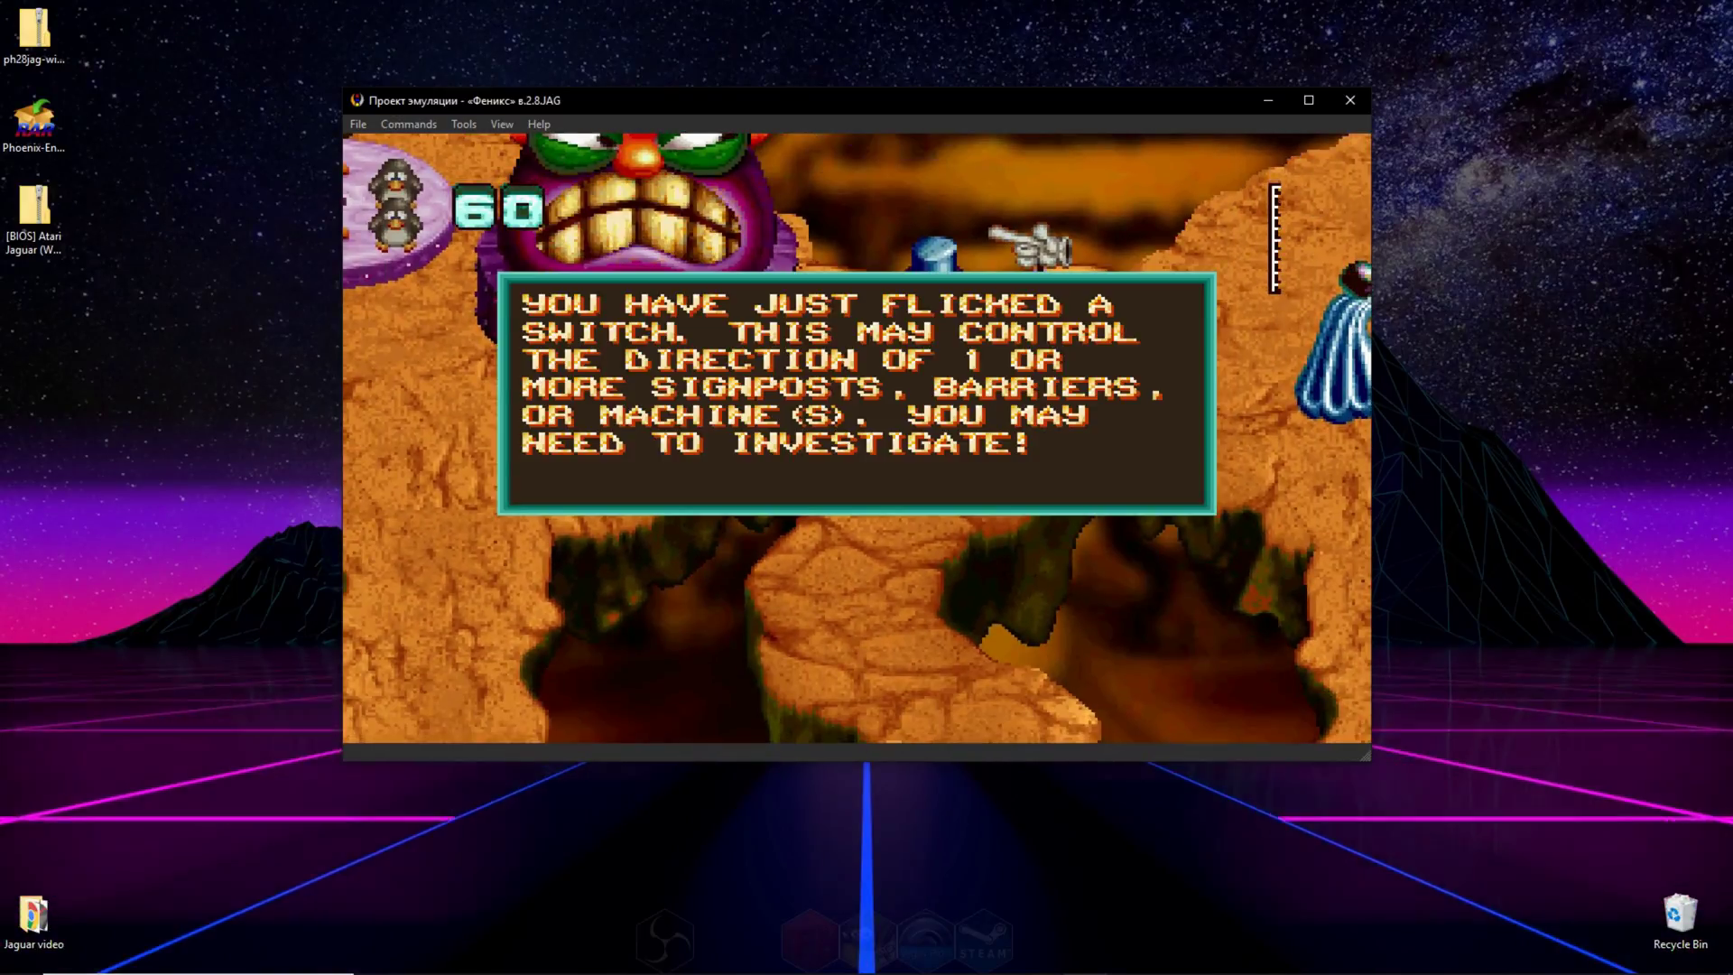
key(space)
key(Right)
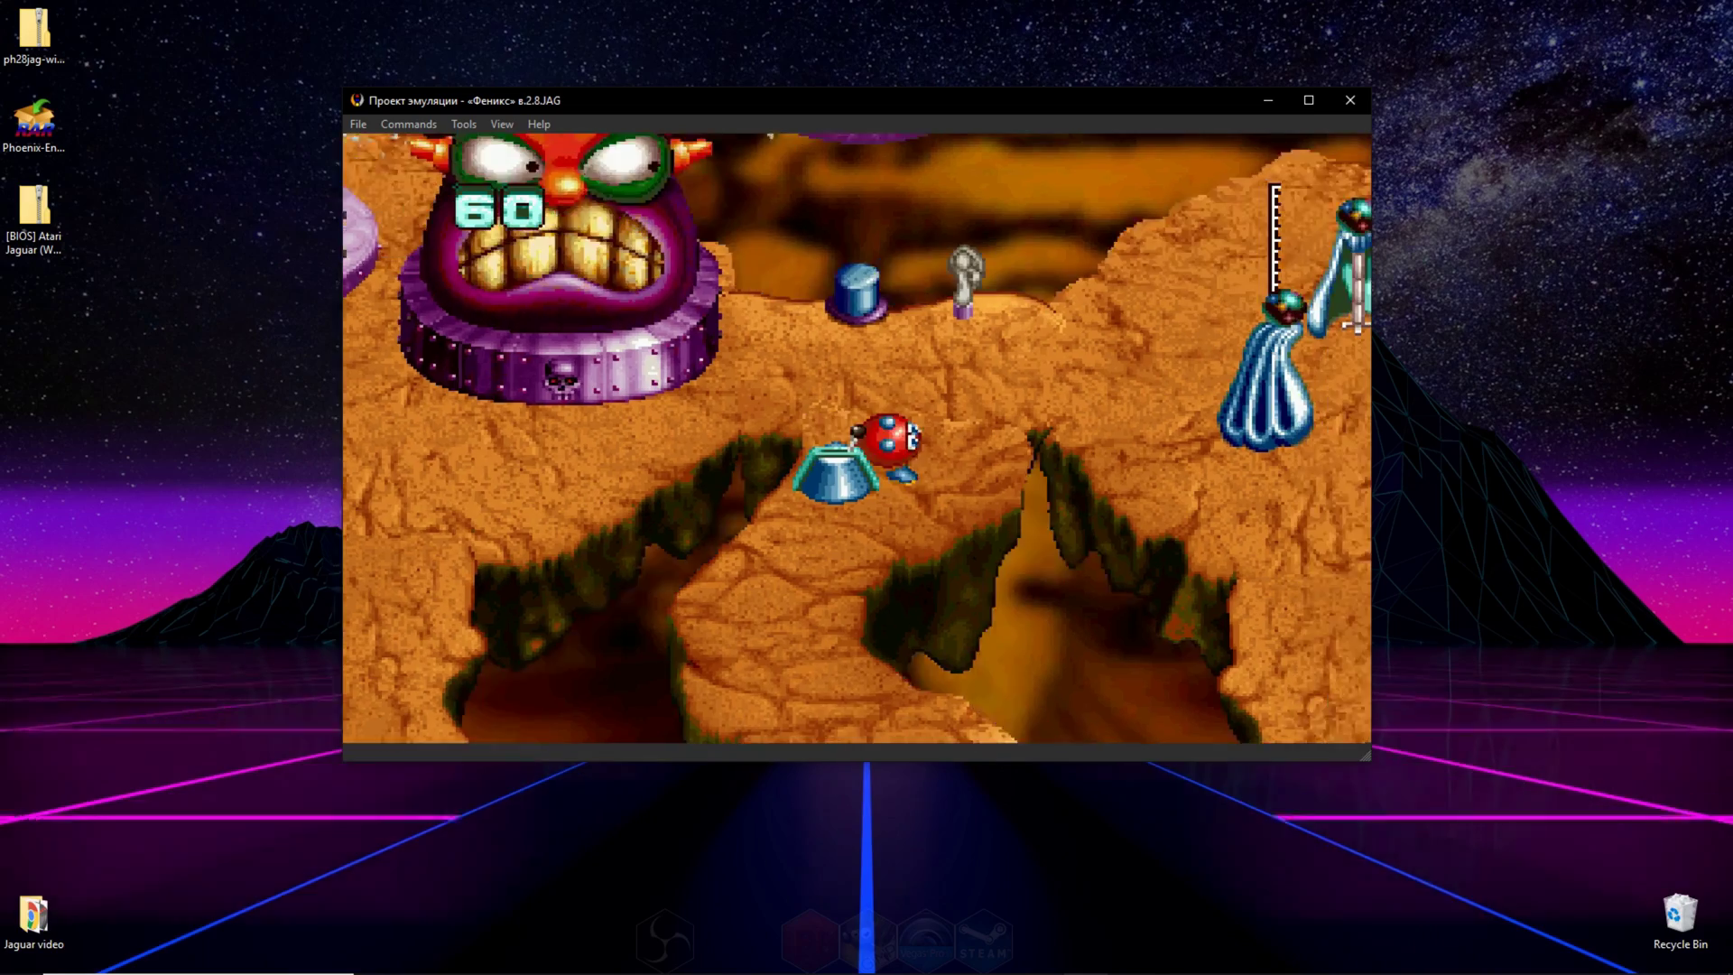
key(Up)
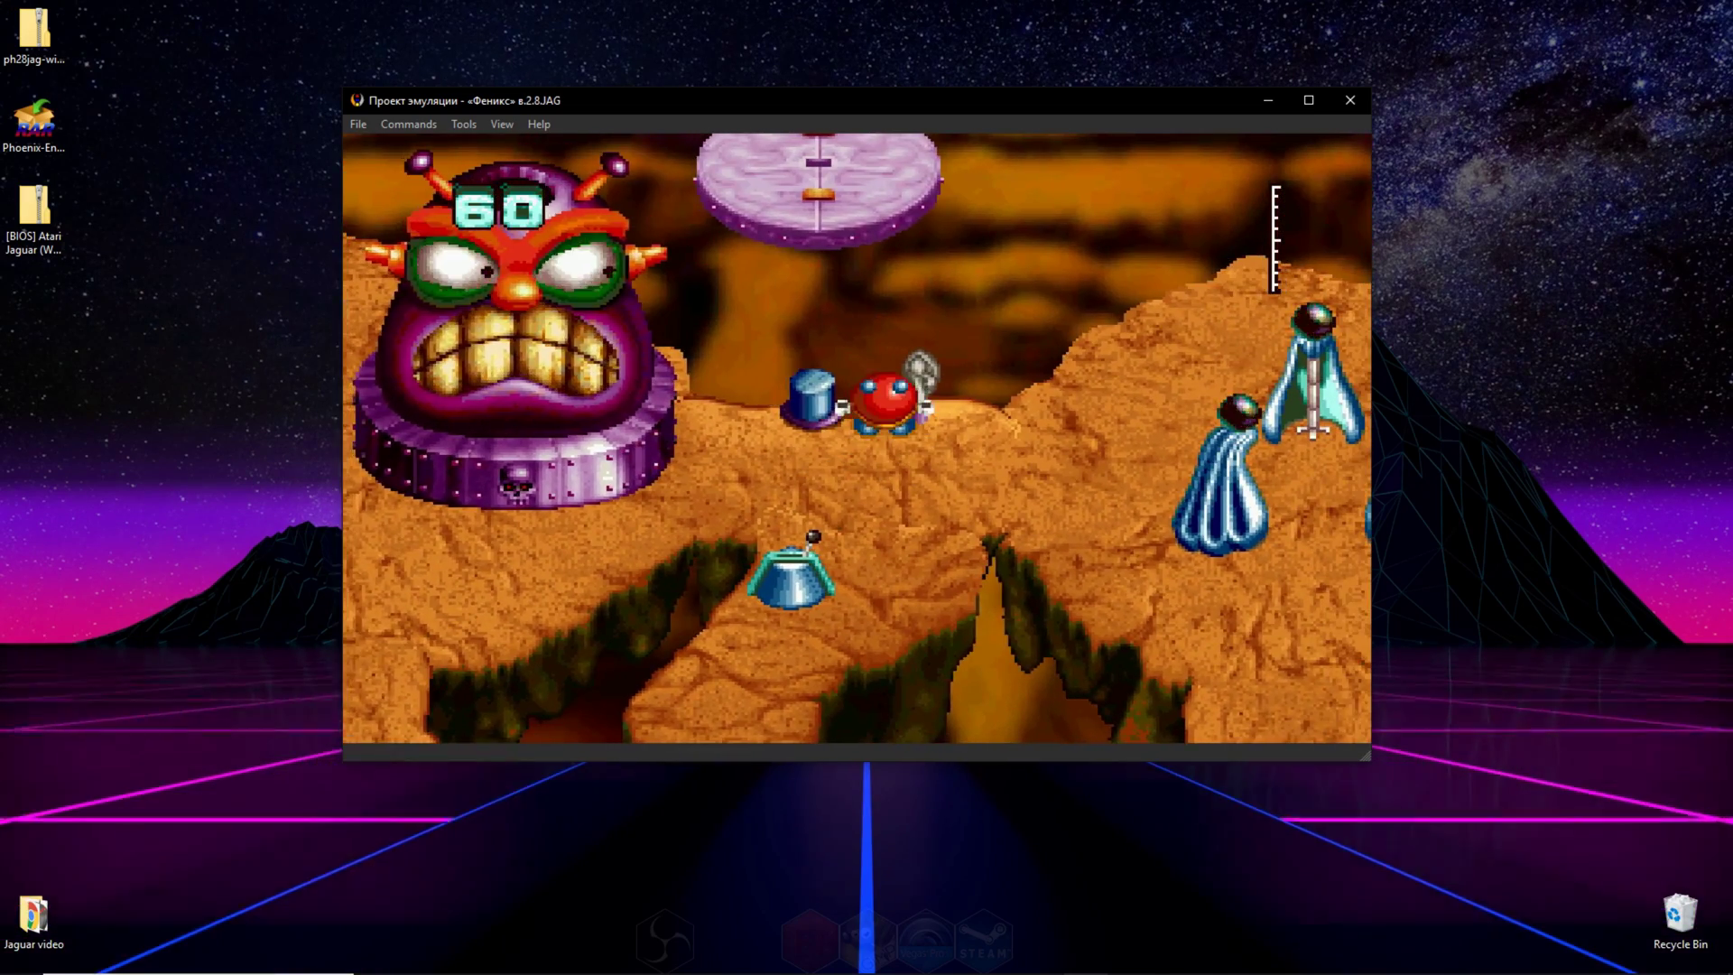
key(Down)
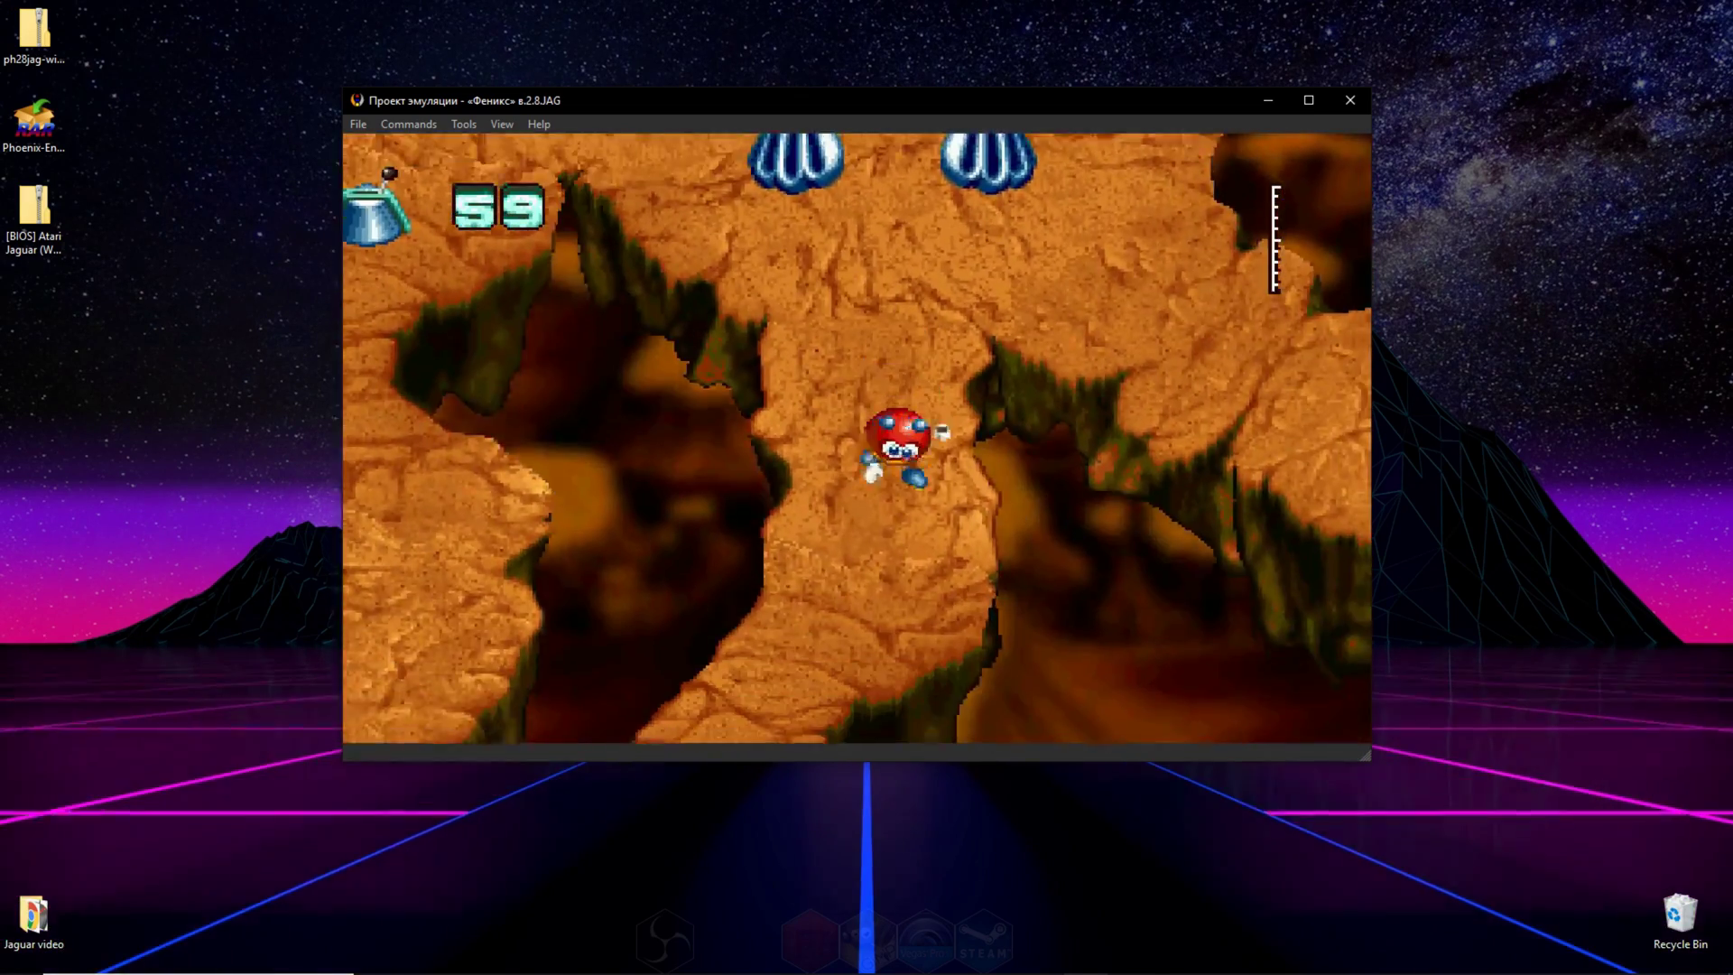